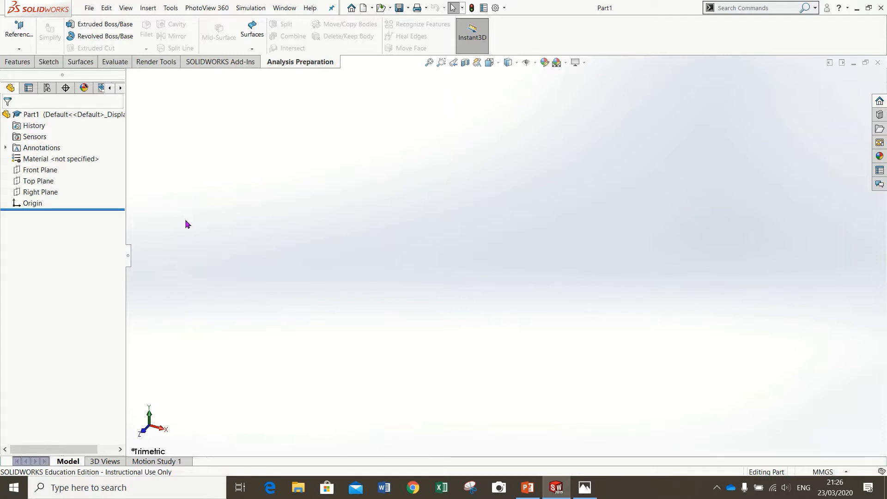
Sketch a four-point S-shaped spline on the Front Plane, from the origin to an endpoint about 103 mm across and 7 mm up.
{"action": "left_click", "coordinate": [45, 174]}
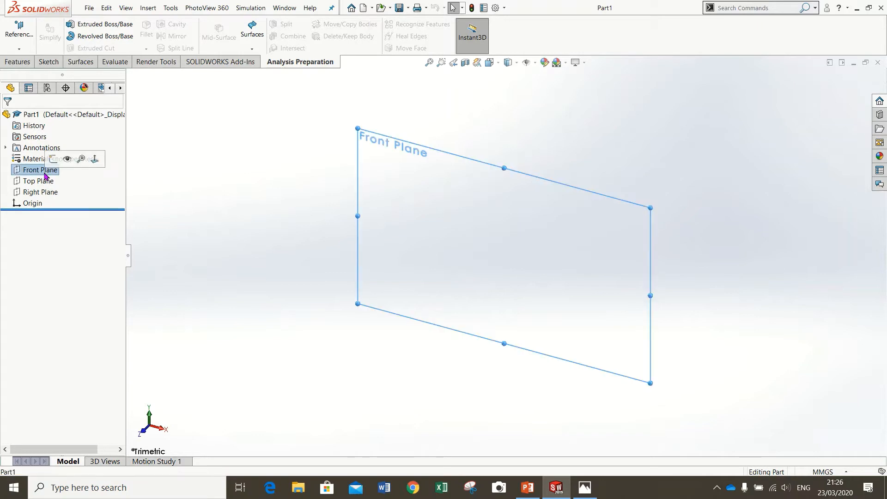
{"action": "left_click", "coordinate": [52, 157]}
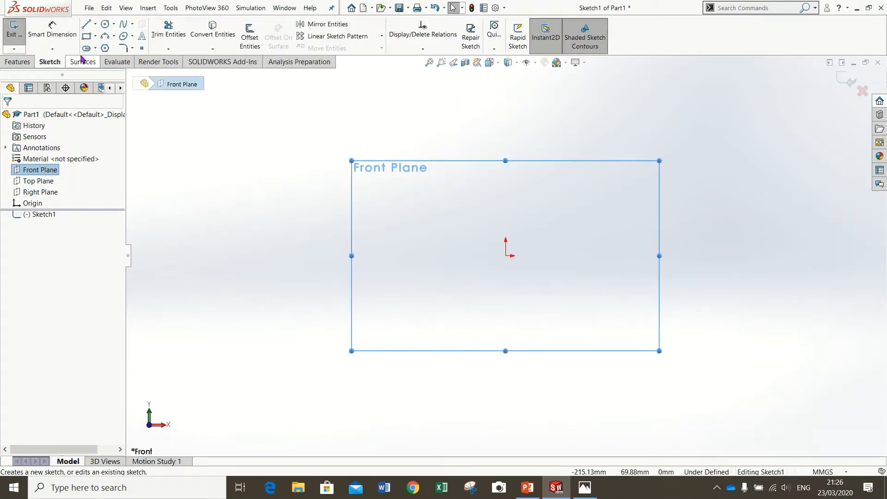
{"action": "left_click", "coordinate": [123, 25]}
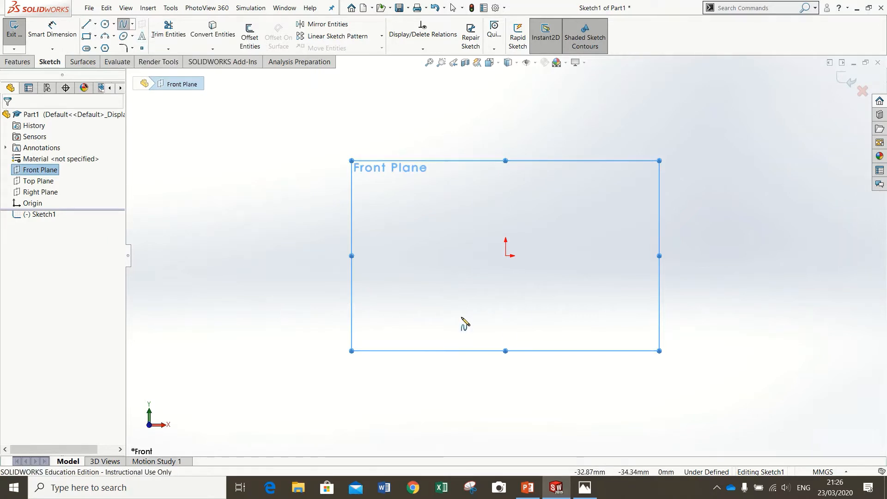
{"action": "left_click", "coordinate": [506, 256]}
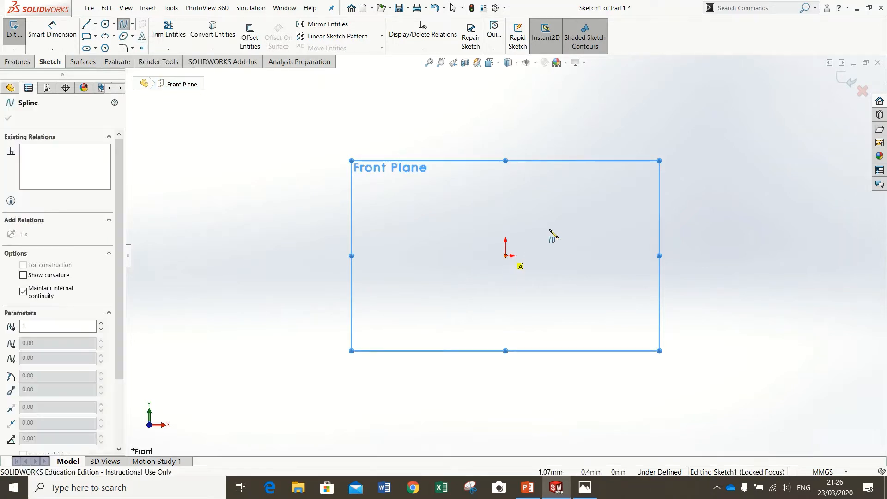
{"action": "left_click", "coordinate": [573, 224]}
{"action": "left_click", "coordinate": [635, 250]}
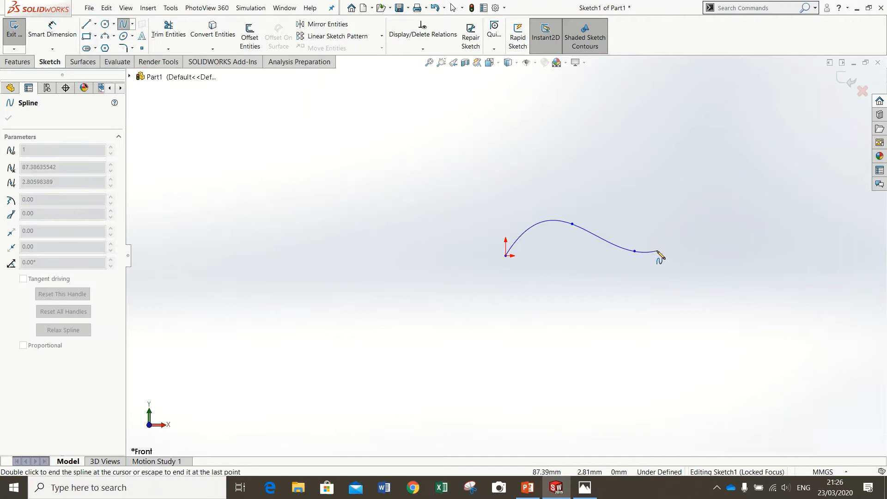
{"action": "double_click", "coordinate": [685, 244]}
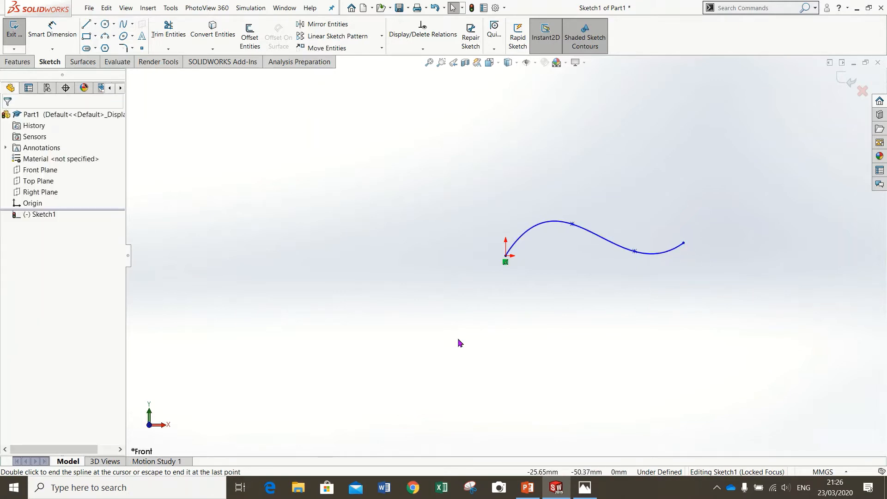
Set the X coordinate of the spline's free endpoint to 100 mm.
{"action": "left_click", "coordinate": [507, 257]}
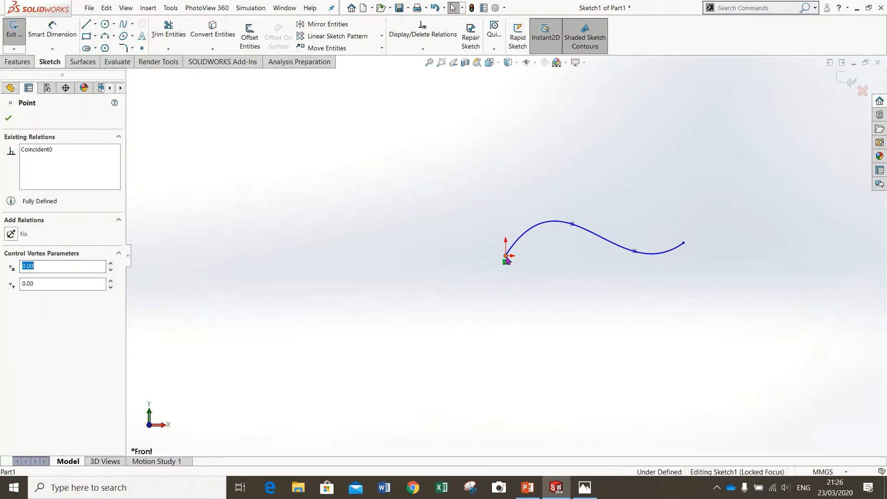
{"action": "left_click", "coordinate": [684, 244]}
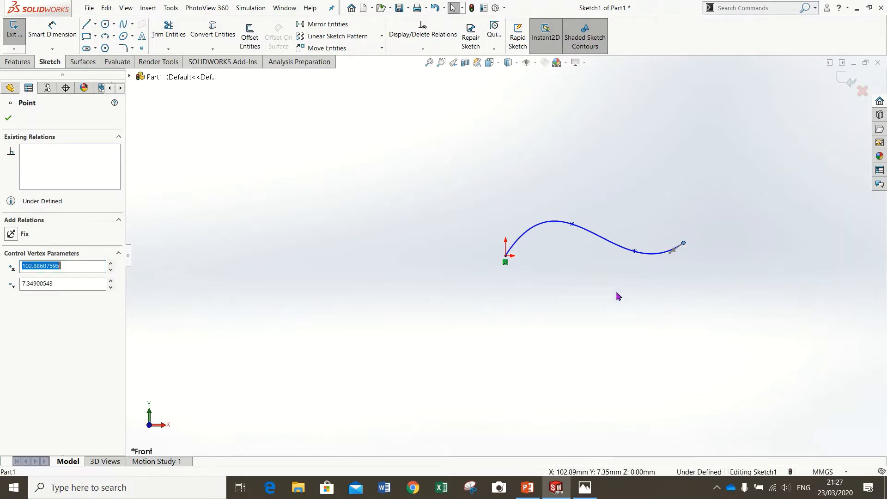
{"action": "type", "text": "1"}
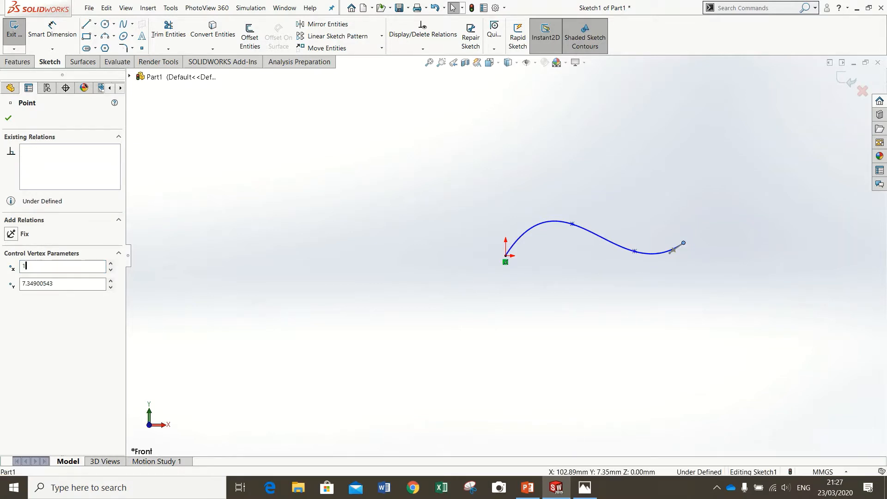
{"action": "type", "text": "00"}
{"action": "key", "text": "Return"}
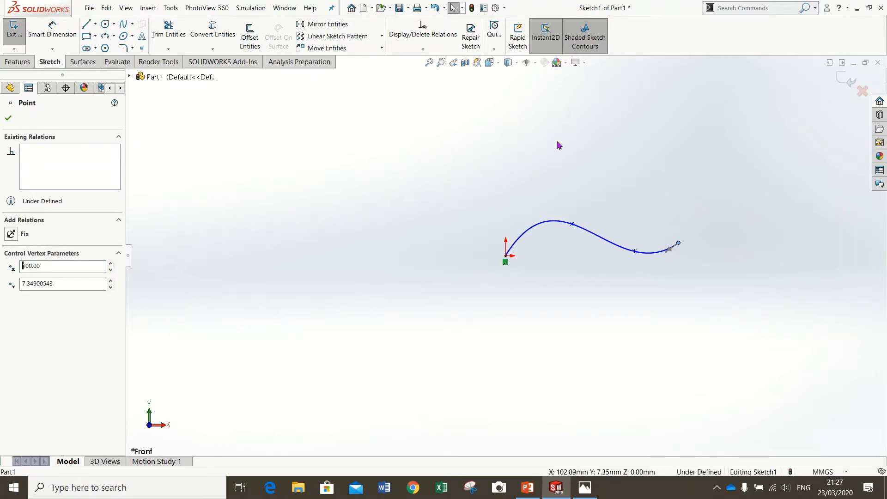
Dimension the vertical distance from the origin to the spline's second point as 12 mm.
{"action": "left_click", "coordinate": [572, 225]}
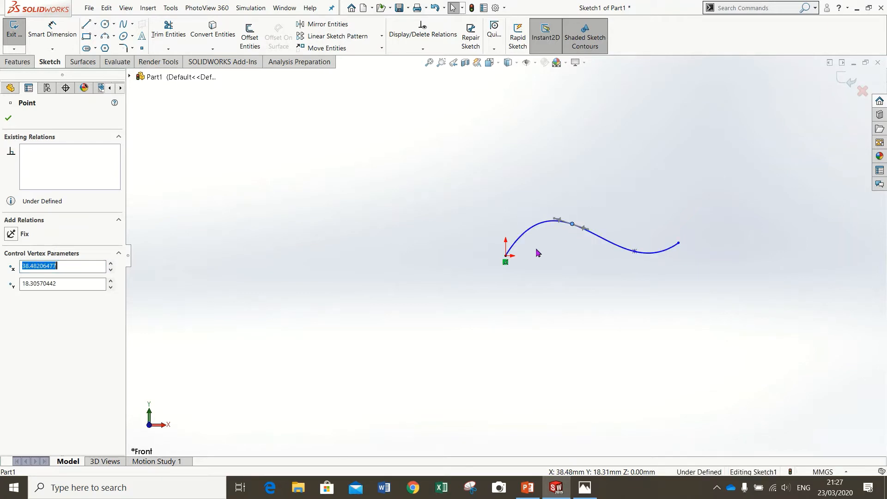
{"action": "left_click", "coordinate": [507, 256]}
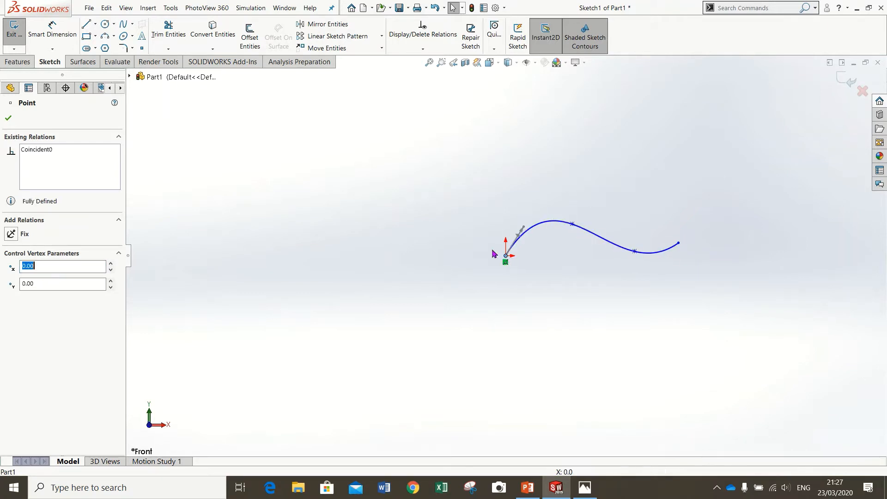
{"action": "left_click", "coordinate": [52, 33]}
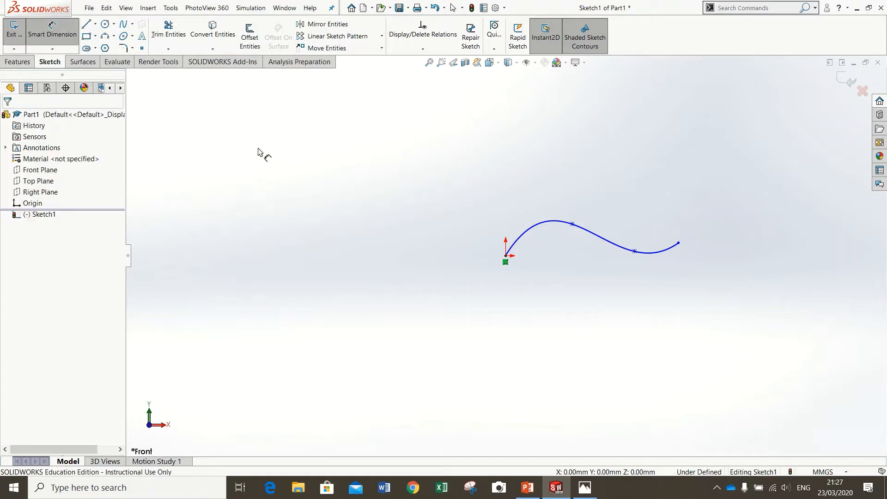
{"action": "left_click", "coordinate": [506, 257]}
{"action": "left_click", "coordinate": [572, 225]}
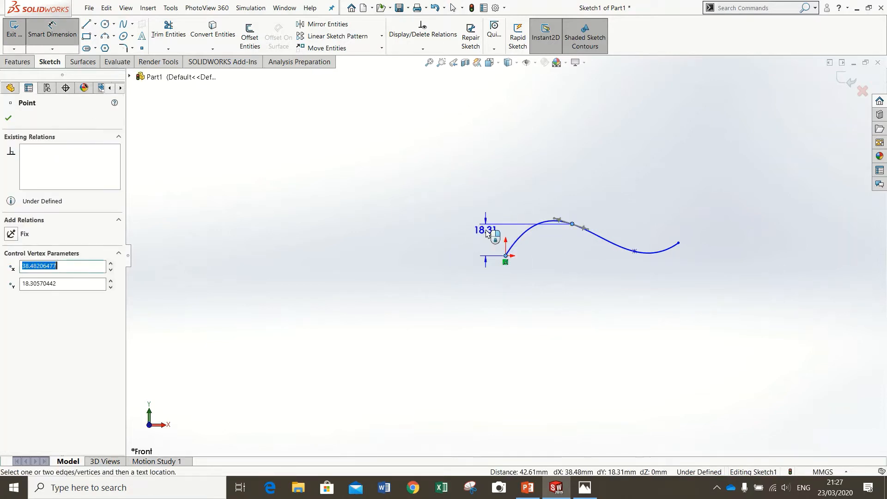
{"action": "left_click", "coordinate": [450, 224]}
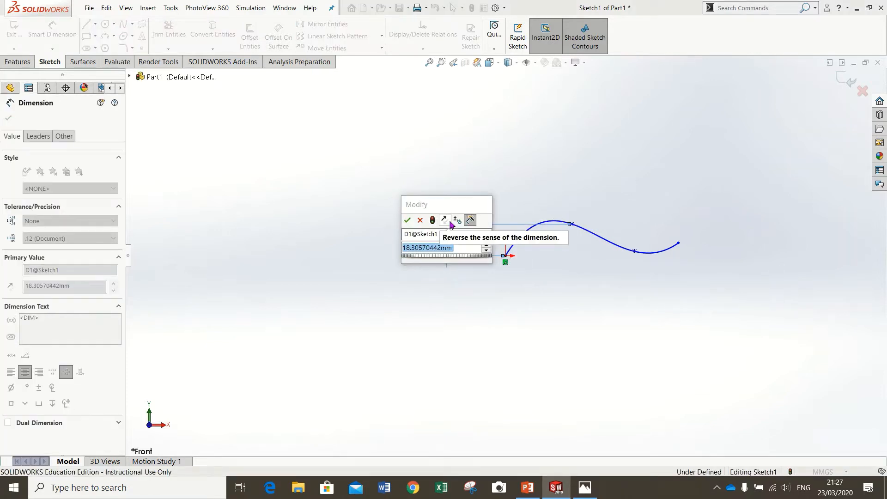
{"action": "type", "text": "12"}
{"action": "key", "text": "Return"}
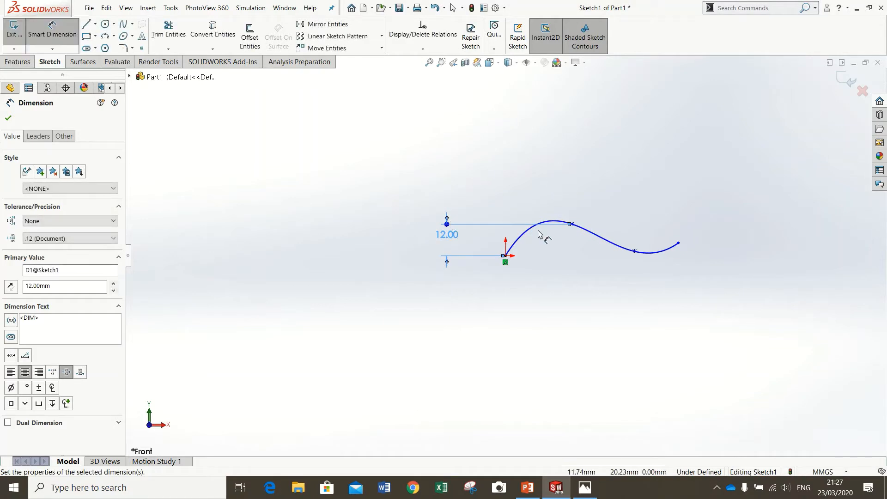
Dimension the vertical distance from the origin to the spline's free endpoint, set it to 6 mm, and end dimensioning.
{"action": "left_click", "coordinate": [679, 243]}
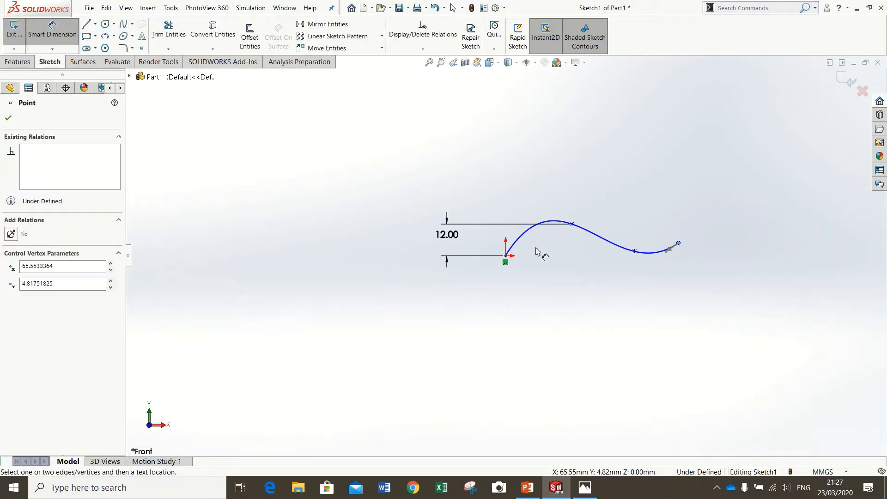
{"action": "left_click", "coordinate": [506, 255]}
{"action": "left_click", "coordinate": [722, 252]}
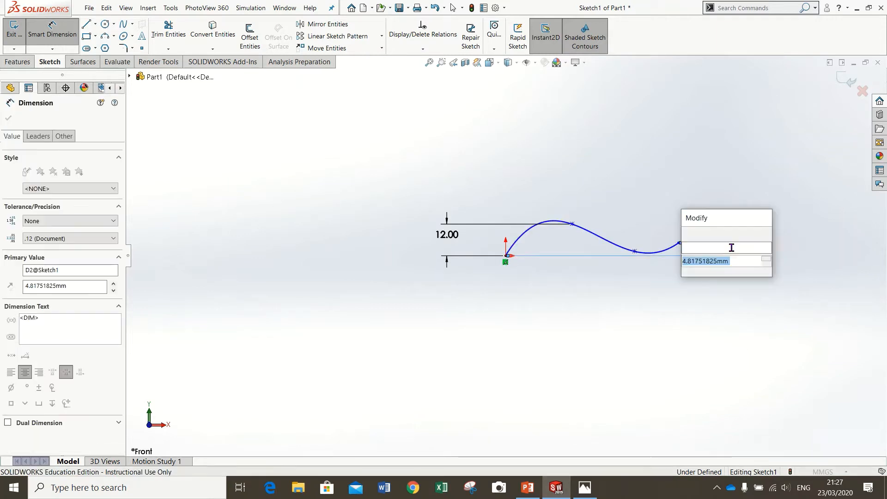
{"action": "type", "text": "8"}
{"action": "key", "text": "Return"}
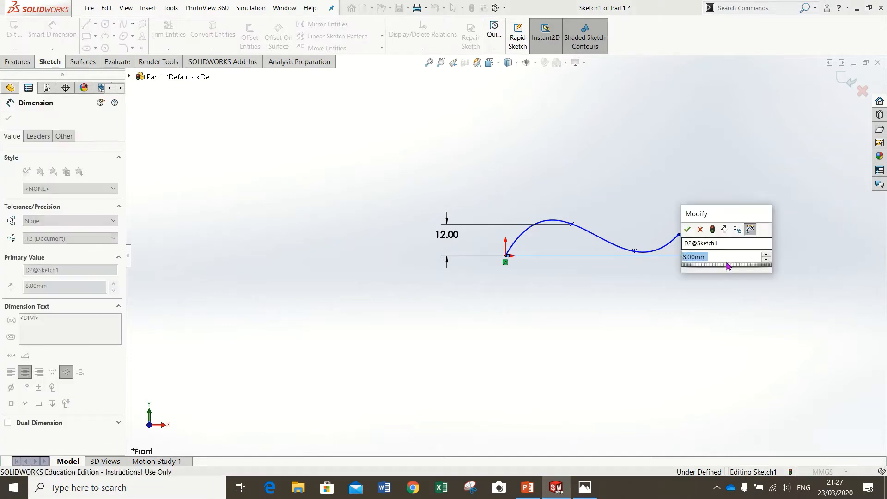
{"action": "double_click", "coordinate": [726, 243]}
{"action": "type", "text": "6"}
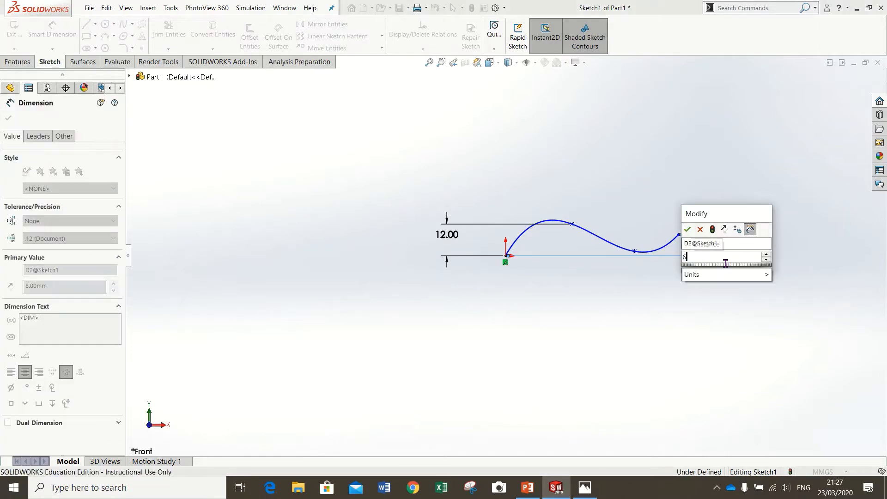
{"action": "left_click", "coordinate": [687, 228]}
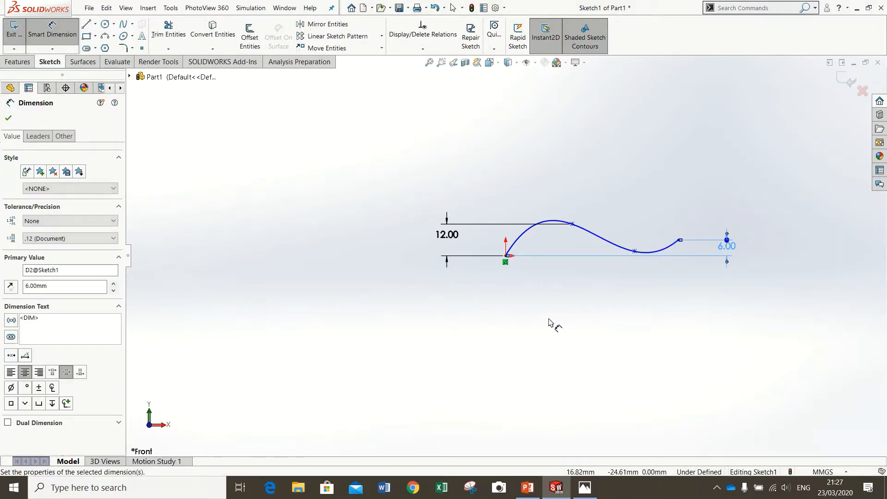
{"action": "left_click", "coordinate": [572, 224]}
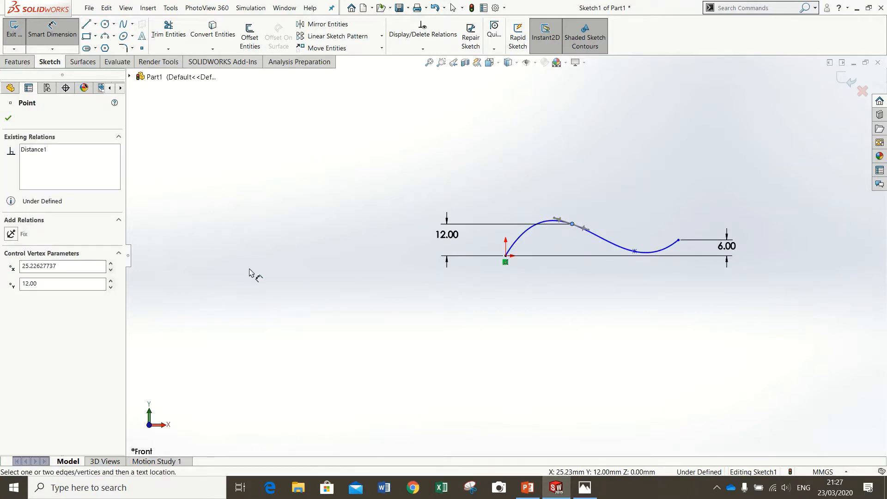
{"action": "key", "text": "Escape"}
{"action": "key", "text": "Escape"}
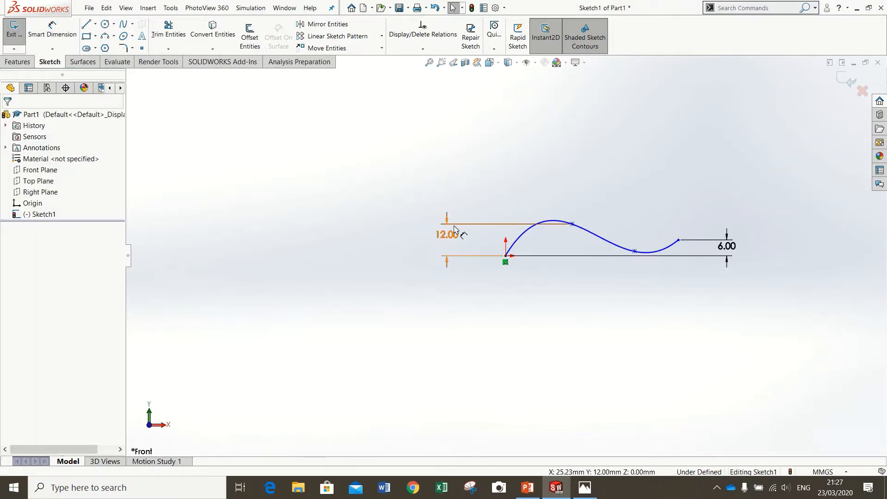
Delete the 12 mm and 6 mm height dimensions from the spline sketch.
{"action": "left_click", "coordinate": [454, 230]}
{"action": "key", "text": "Delete"}
{"action": "left_click", "coordinate": [703, 255]}
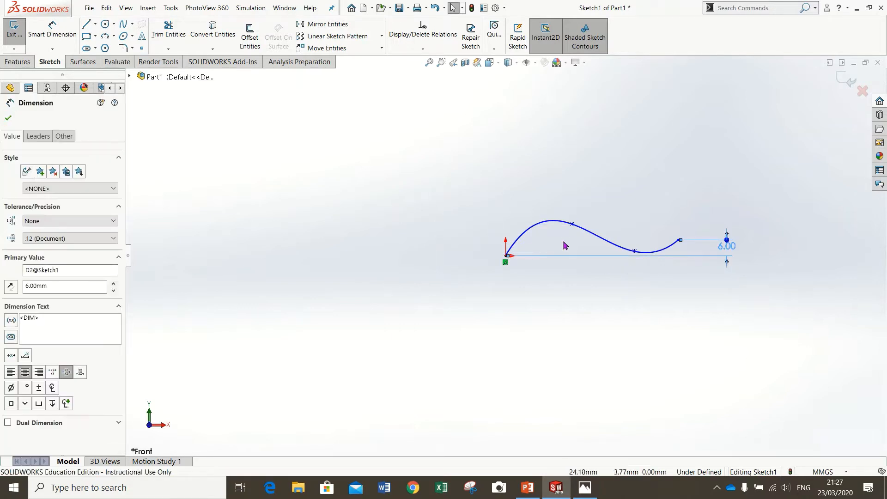
{"action": "double_click", "coordinate": [724, 245]}
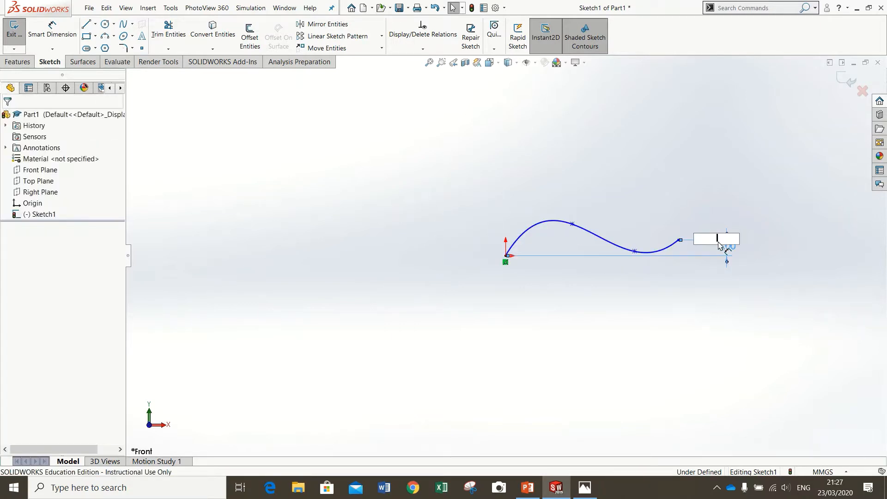
{"action": "key", "text": "Return"}
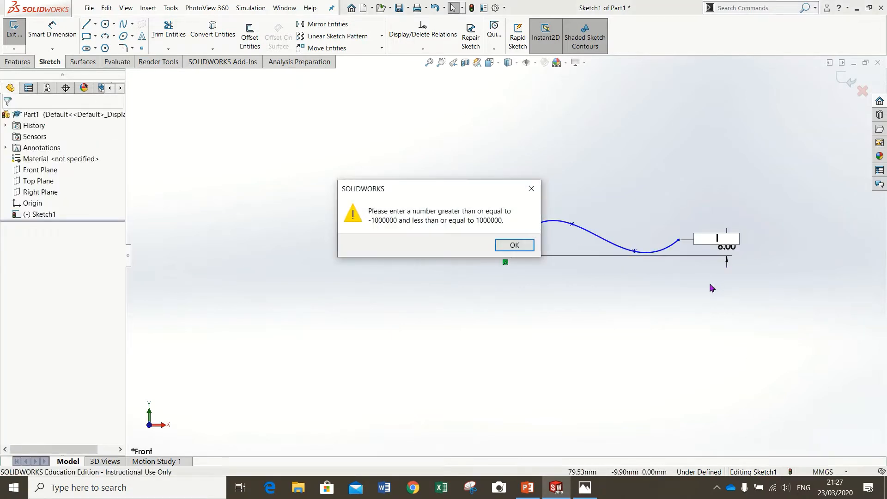
{"action": "left_click", "coordinate": [521, 243]}
{"action": "left_click", "coordinate": [729, 247]}
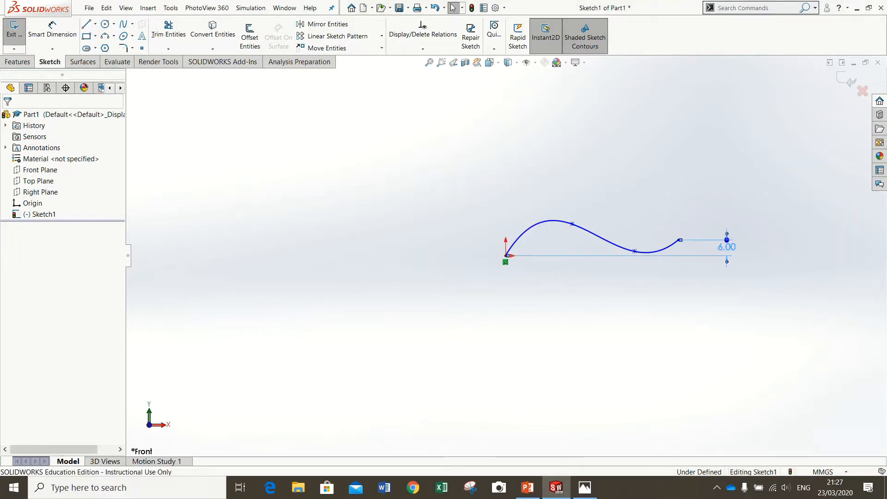
{"action": "key", "text": "Delete"}
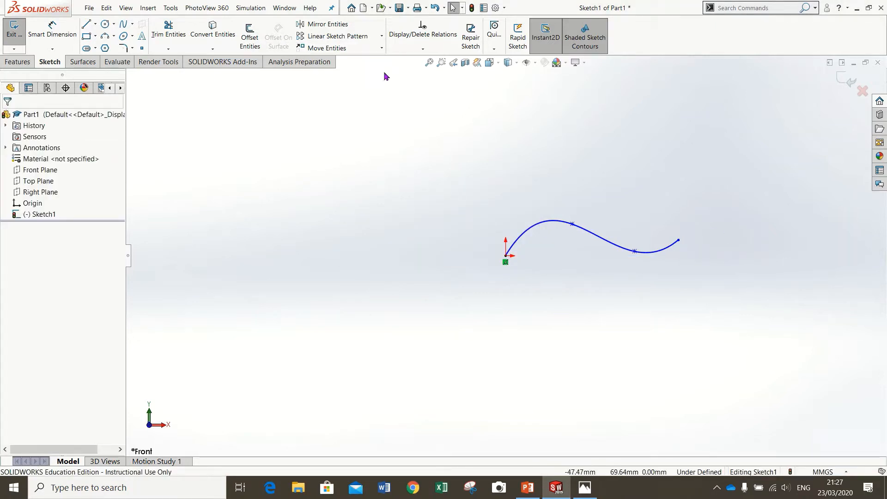
{"action": "left_click", "coordinate": [430, 63]}
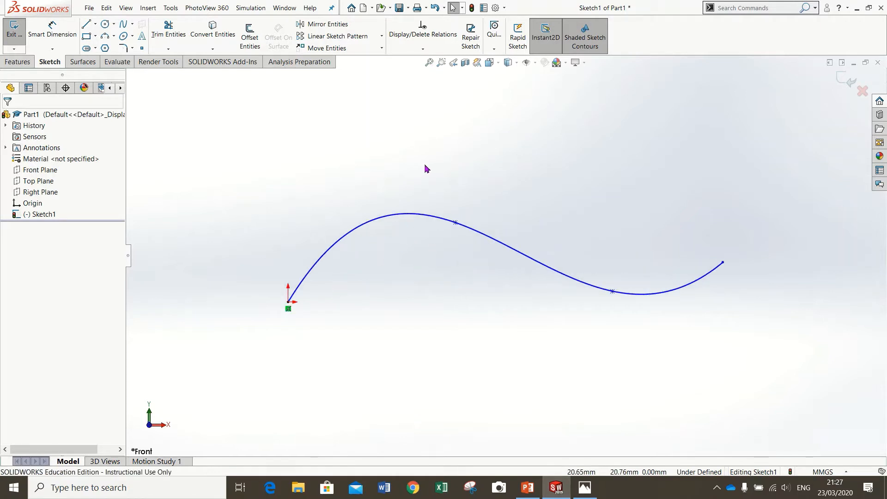
{"action": "mouse_move", "coordinate": [637, 199]}
{"action": "middle_mouse_down"}
{"action": "mouse_move", "coordinate": [611, 256]}
{"action": "mouse_move", "coordinate": [582, 264]}
{"action": "mouse_move", "coordinate": [600, 242]}
{"action": "middle_mouse_up"}
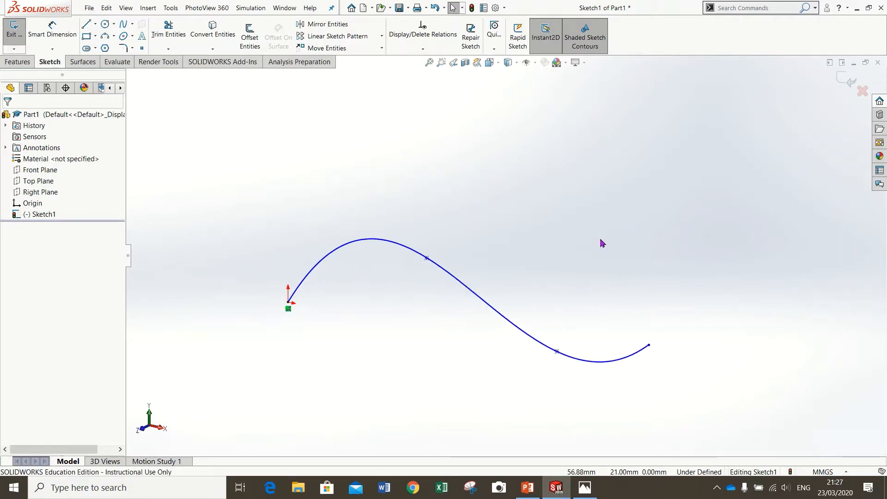
{"action": "key", "text": "space"}
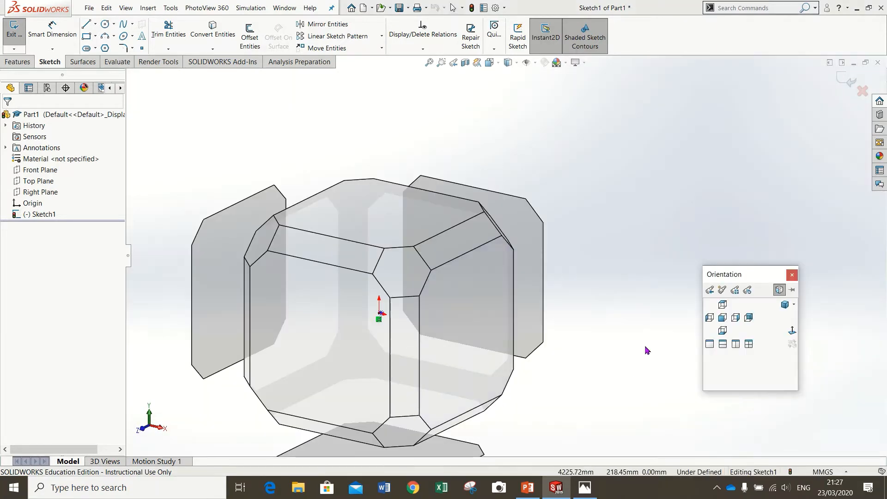
{"action": "left_click", "coordinate": [349, 353]}
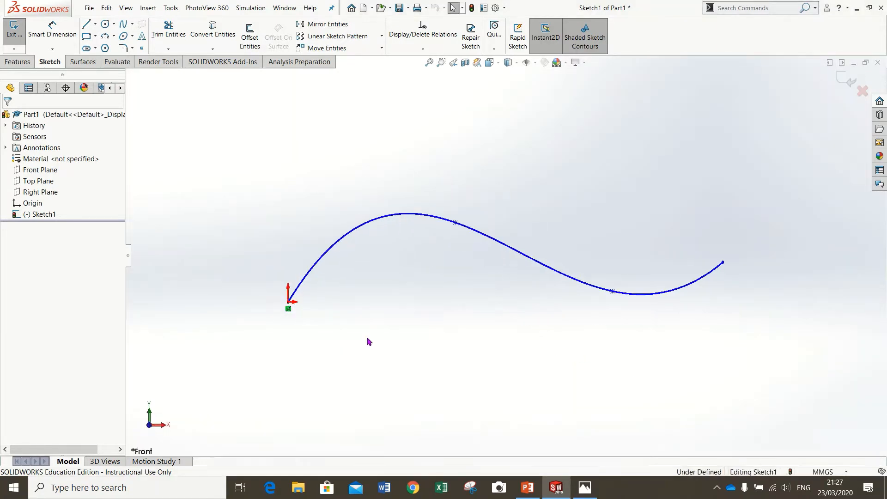
{"action": "scroll", "coordinate": [494, 292], "scroll_direction": "up", "scroll_amount": 2}
{"action": "mouse_move", "coordinate": [562, 265]}
{"action": "middle_mouse_down"}
{"action": "mouse_move", "coordinate": [531, 300]}
{"action": "mouse_move", "coordinate": [531, 351]}
{"action": "mouse_move", "coordinate": [526, 318]}
{"action": "mouse_move", "coordinate": [513, 307]}
{"action": "mouse_move", "coordinate": [519, 321]}
{"action": "middle_mouse_up"}
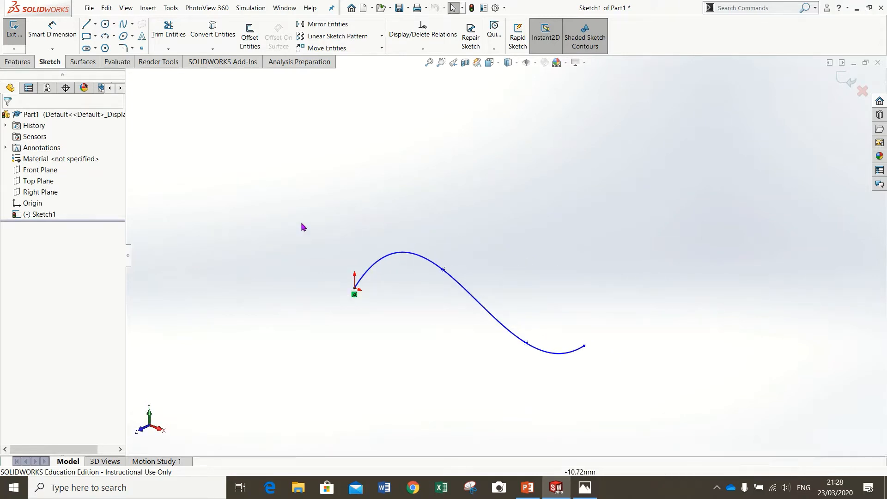
Extrude the spline sketch as a surface, using Mid Plane with a depth of 30 mm.
{"action": "left_click", "coordinate": [81, 63]}
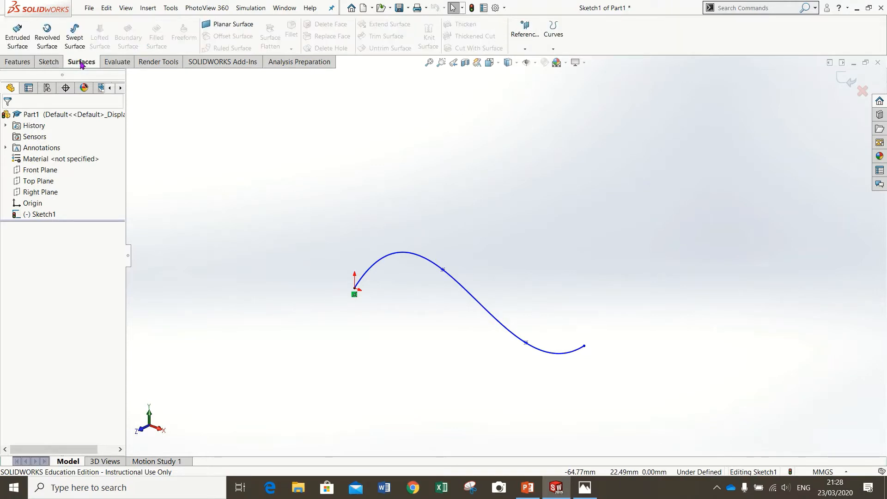
{"action": "right_click", "coordinate": [110, 64]}
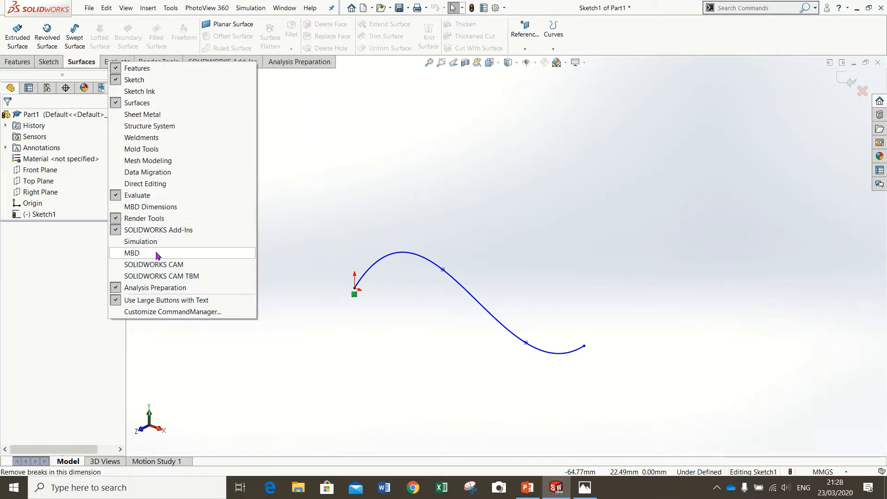
{"action": "left_click", "coordinate": [352, 156]}
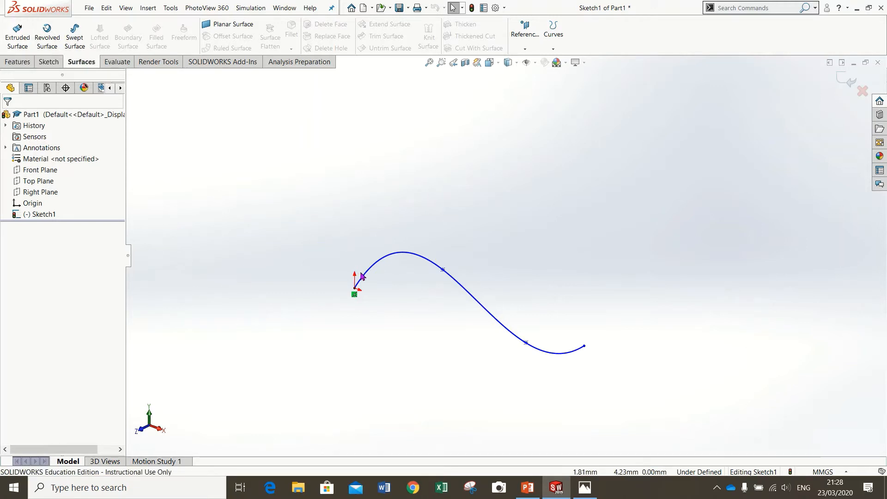
{"action": "left_click", "coordinate": [23, 43]}
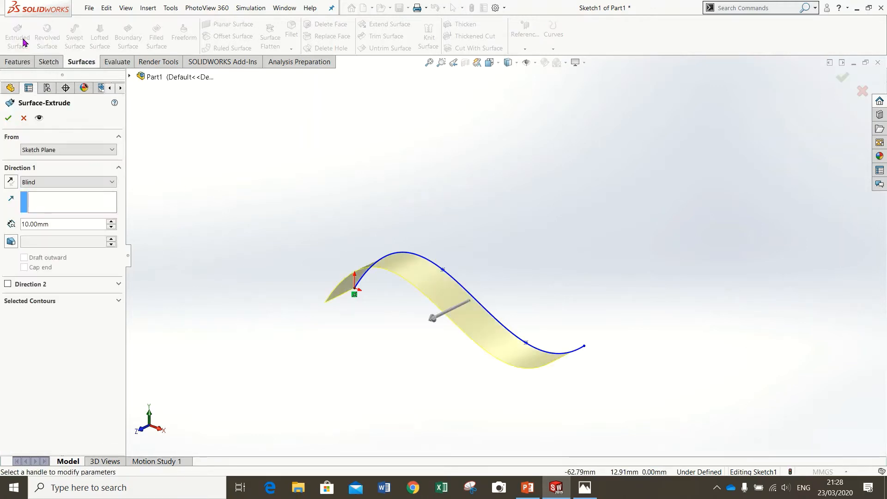
{"action": "middle_click_drag", "start_coordinate": [391, 314], "coordinate": [404, 363]}
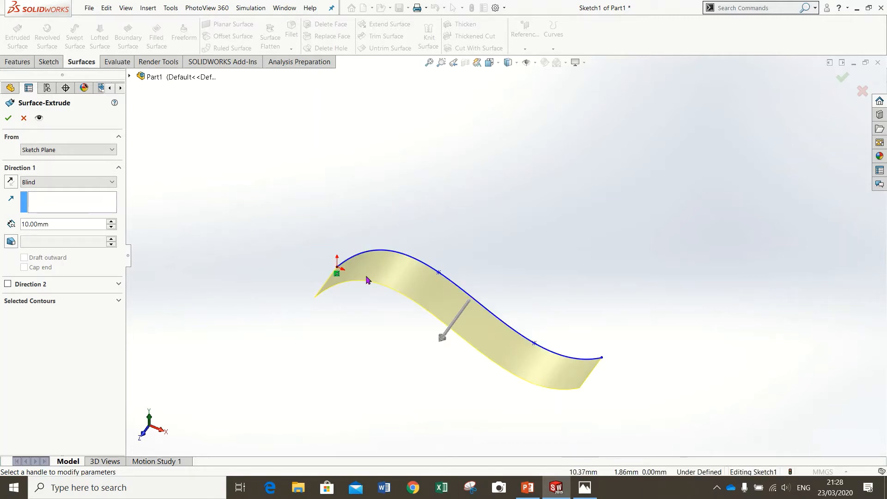
{"action": "left_click", "coordinate": [99, 184]}
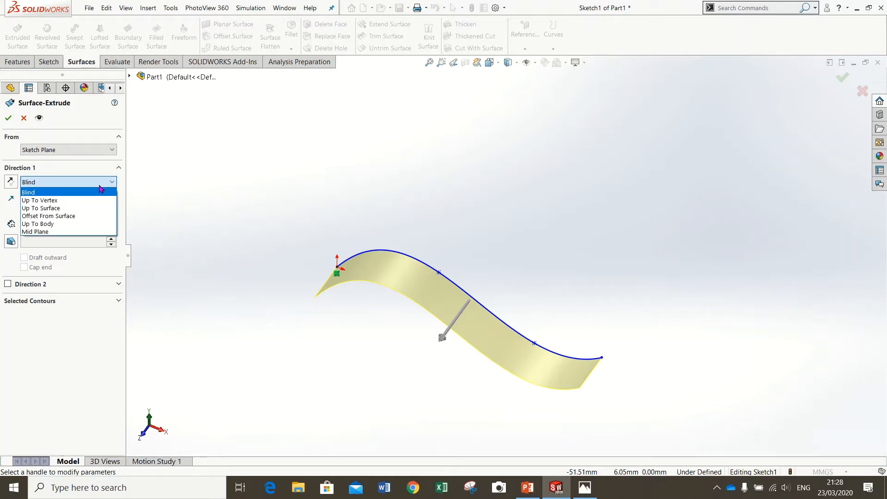
{"action": "left_click", "coordinate": [42, 231]}
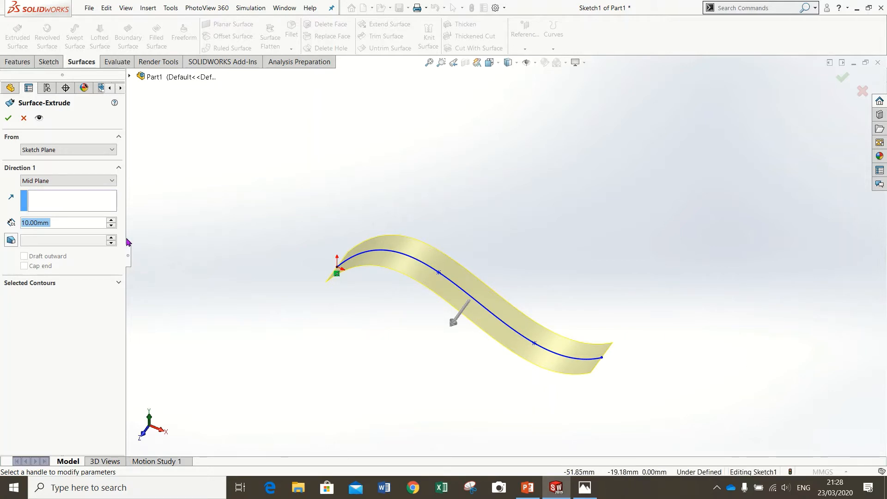
{"action": "left_click", "coordinate": [112, 221]}
{"action": "left_click", "coordinate": [112, 221]}
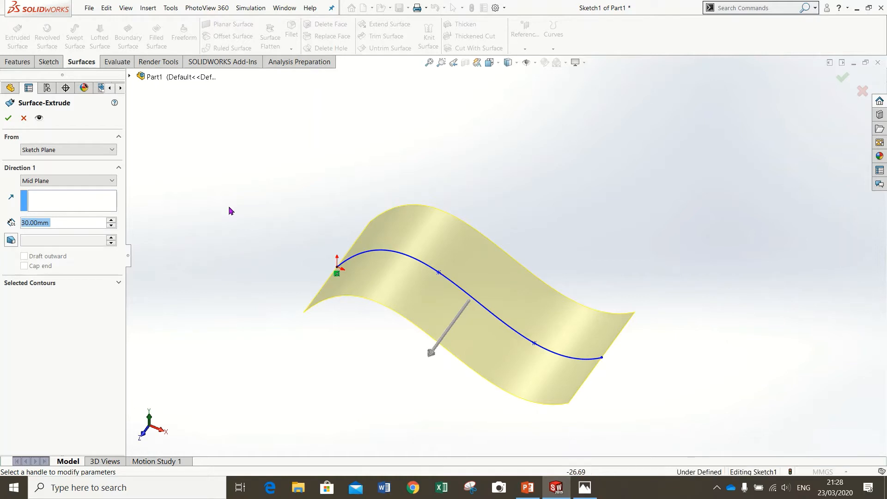
{"action": "left_click", "coordinate": [8, 119]}
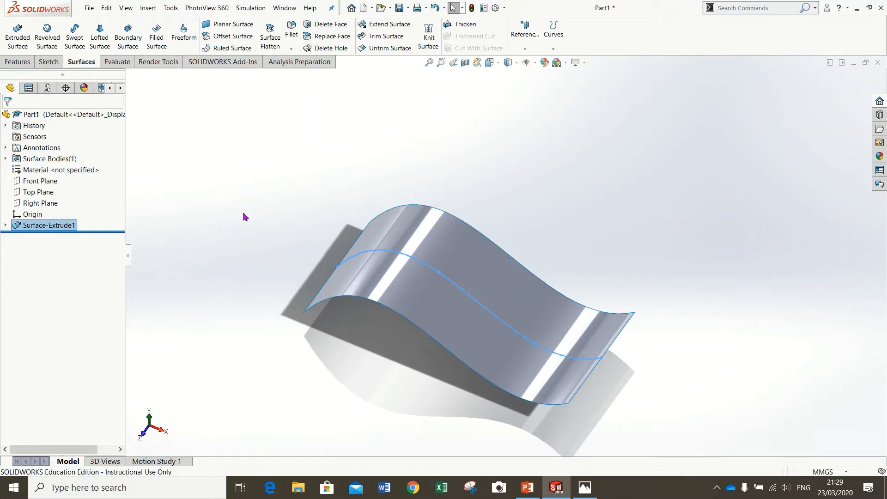
Sketch a horizontal centerline on the Top Plane from the origin to the extruded surface's far edge.
{"action": "middle_click_drag", "start_coordinate": [411, 355], "coordinate": [503, 334]}
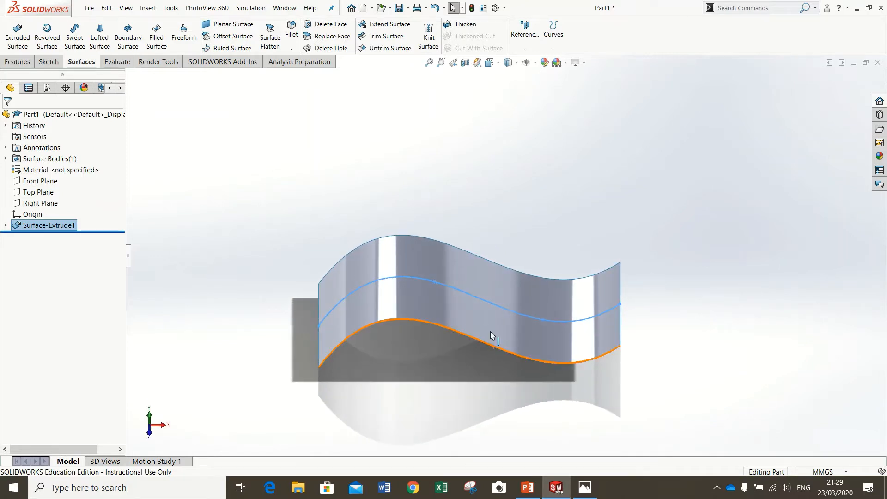
{"action": "key", "text": "space"}
{"action": "left_click", "coordinate": [382, 238]}
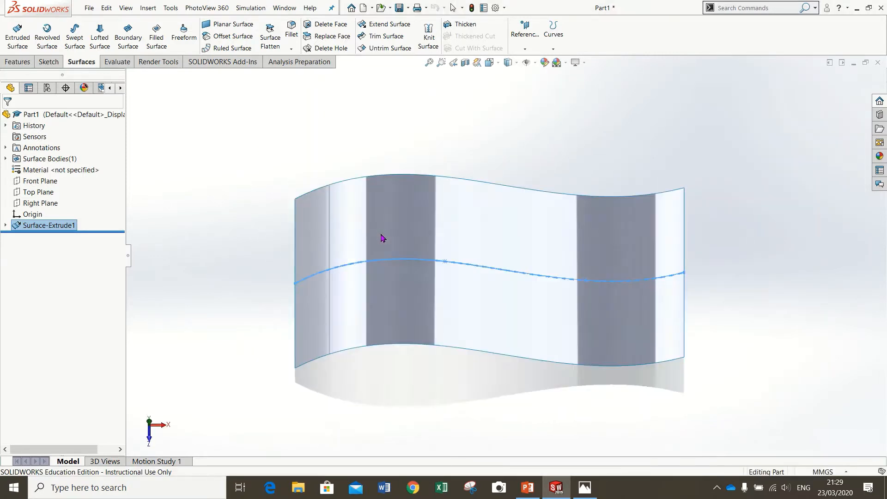
{"action": "left_click", "coordinate": [295, 284]}
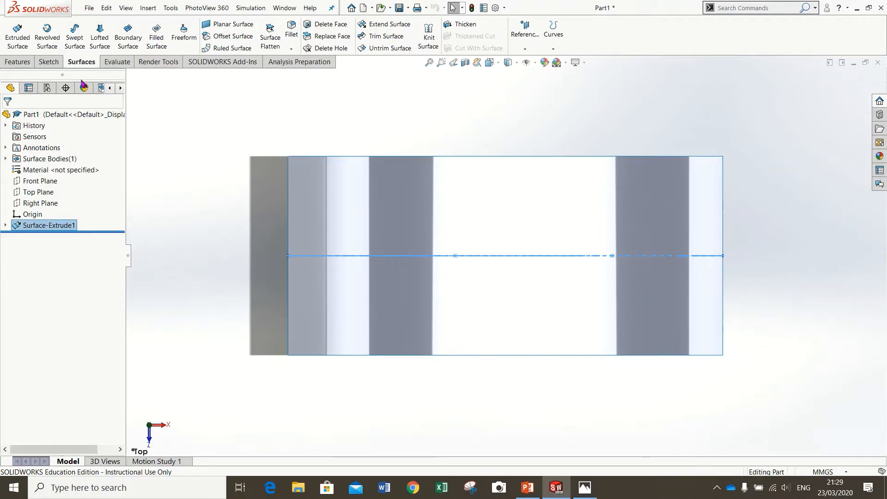
{"action": "left_click", "coordinate": [48, 62]}
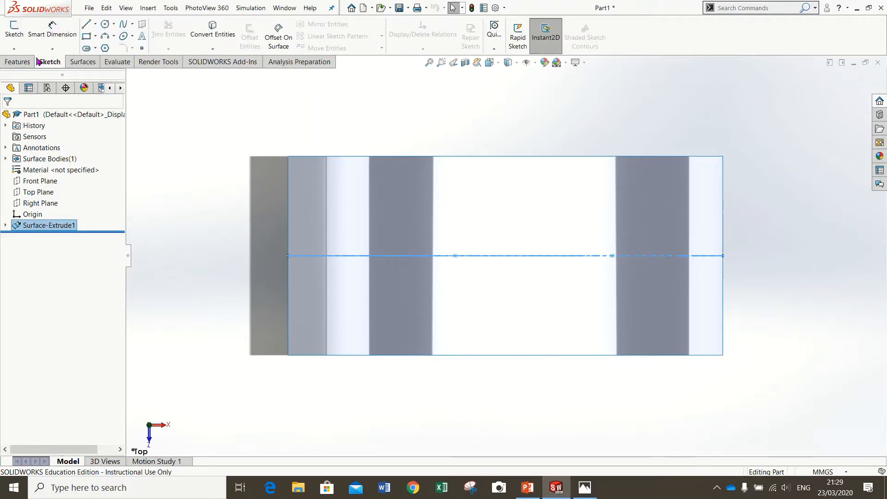
{"action": "left_click", "coordinate": [95, 26]}
{"action": "left_click", "coordinate": [111, 48]}
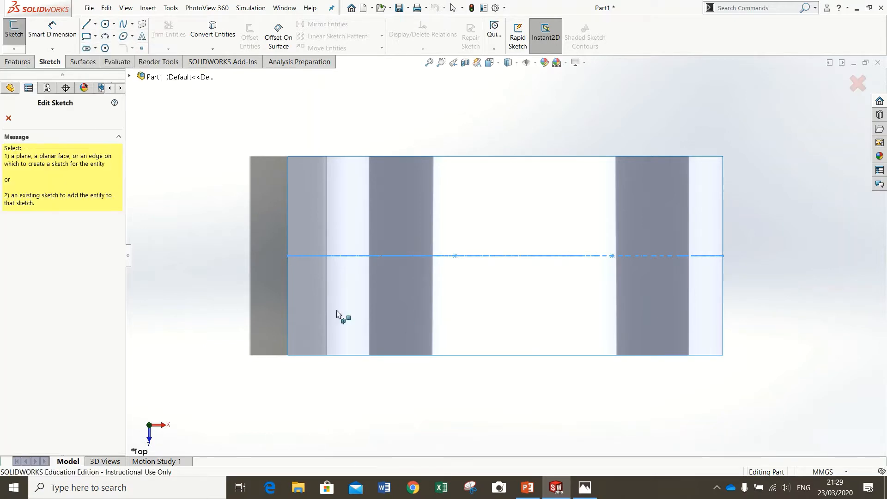
{"action": "left_click", "coordinate": [129, 76]}
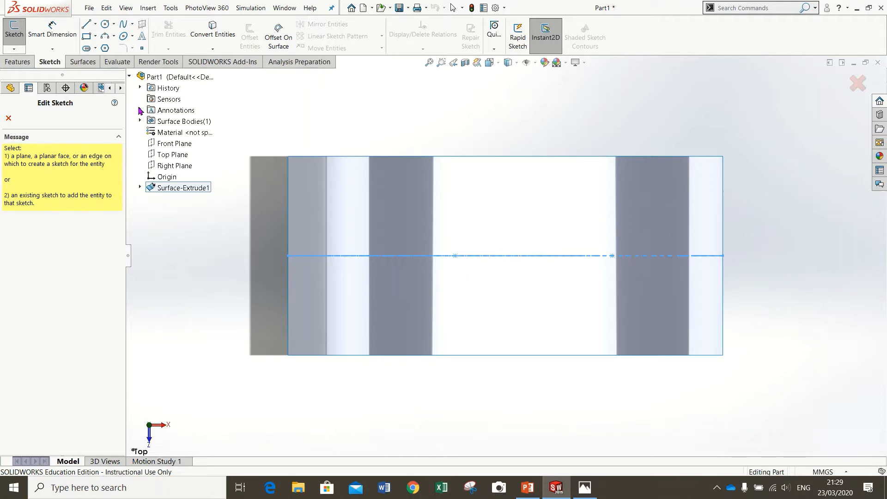
{"action": "left_click", "coordinate": [175, 155]}
{"action": "left_click", "coordinate": [288, 255]}
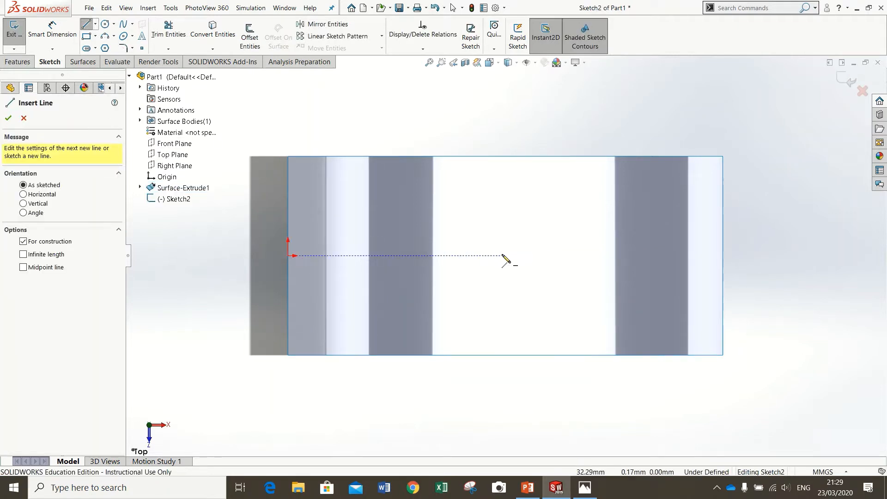
{"action": "left_click", "coordinate": [288, 255]}
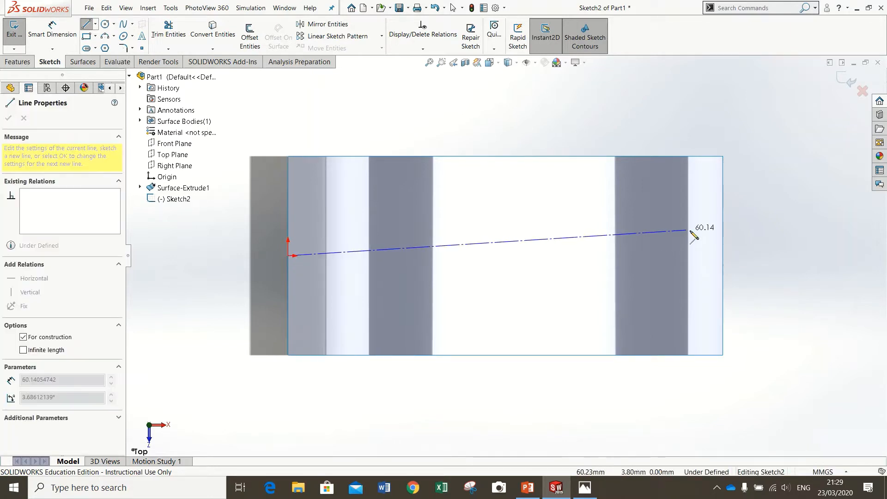
{"action": "left_click", "coordinate": [723, 256]}
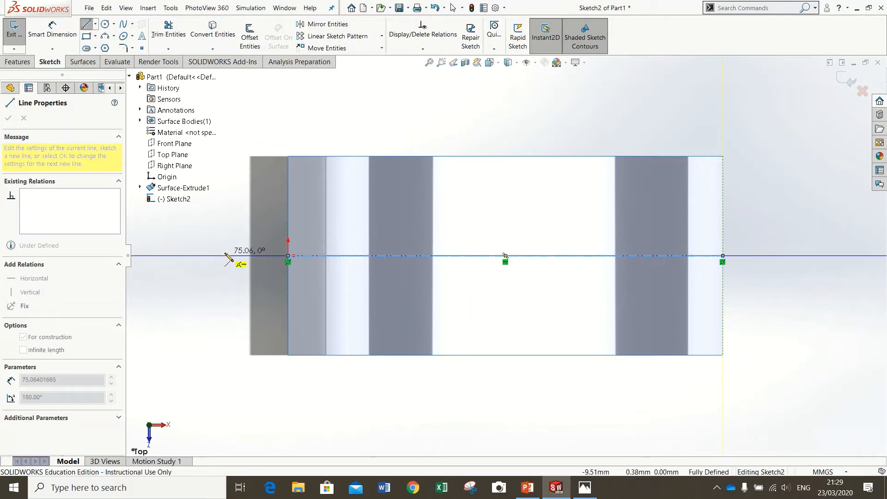
{"action": "key", "text": "Escape"}
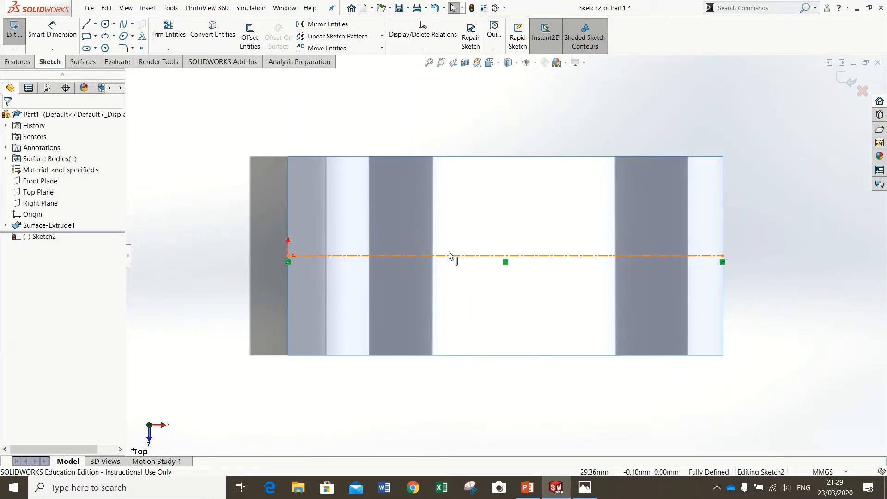
Sketch an ellipse centred on the centerline's midpoint, with its major axis reaching the centerline's ends and a minor radius of about 11.3 mm.
{"action": "left_click", "coordinate": [124, 37]}
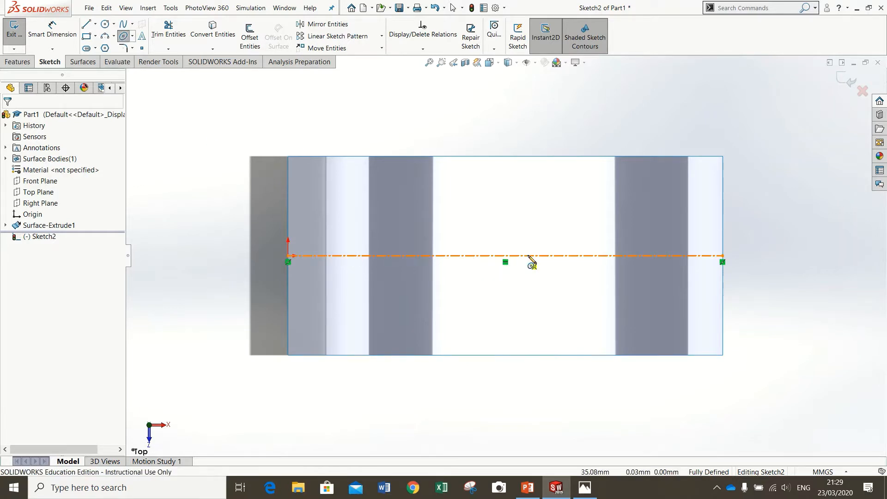
{"action": "left_click", "coordinate": [505, 255]}
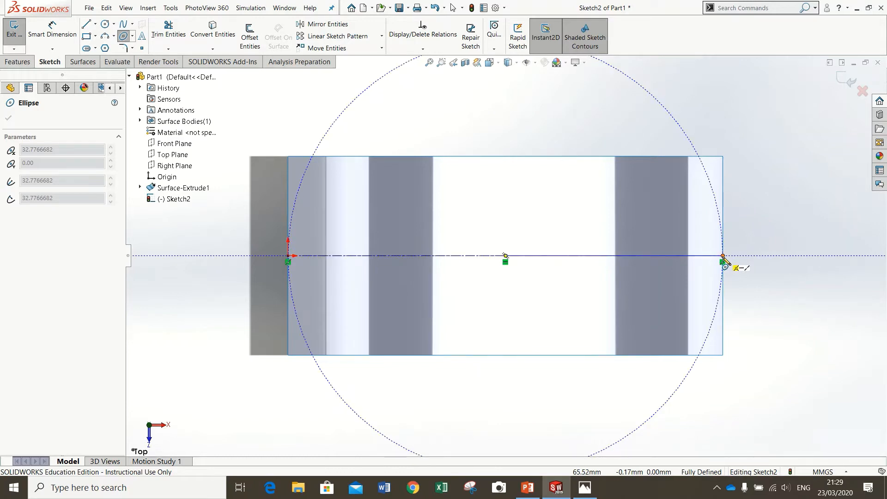
{"action": "left_click", "coordinate": [723, 255]}
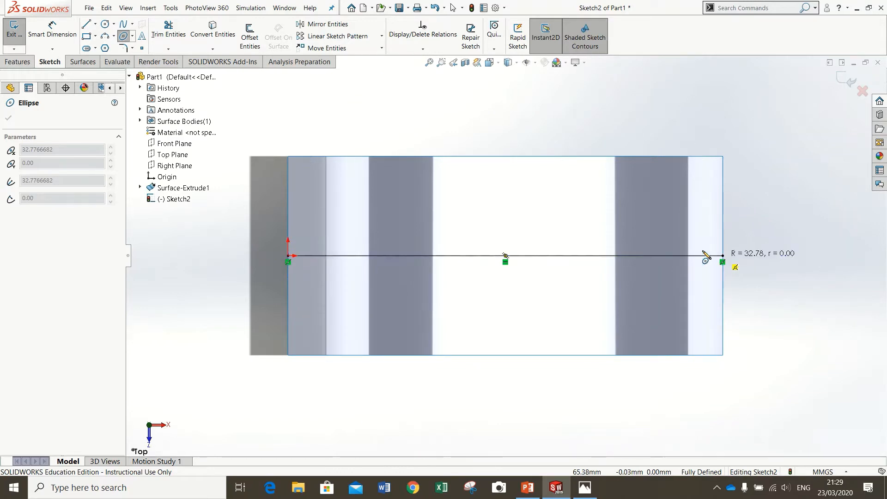
{"action": "left_click", "coordinate": [484, 184]}
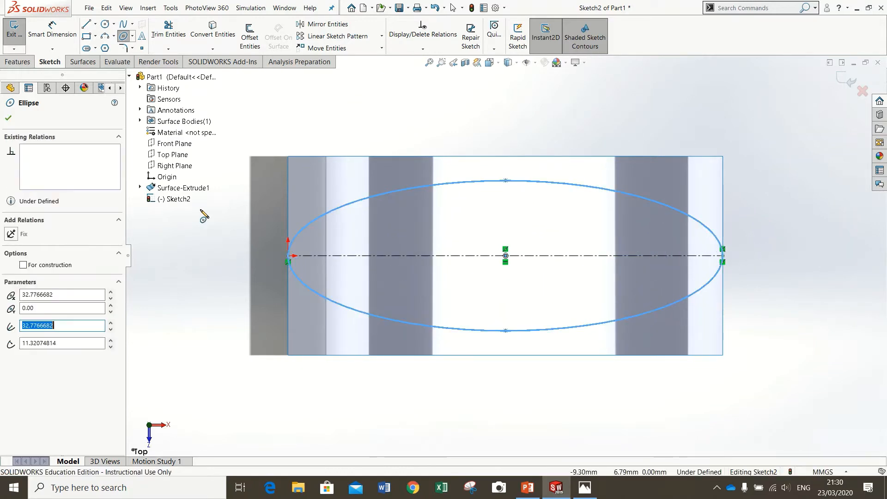
Try to set the ellipse's major radius to 15 mm, that radius to 30 mm, and its centre X coordinate to 30 mm.
{"action": "left_click", "coordinate": [59, 325]}
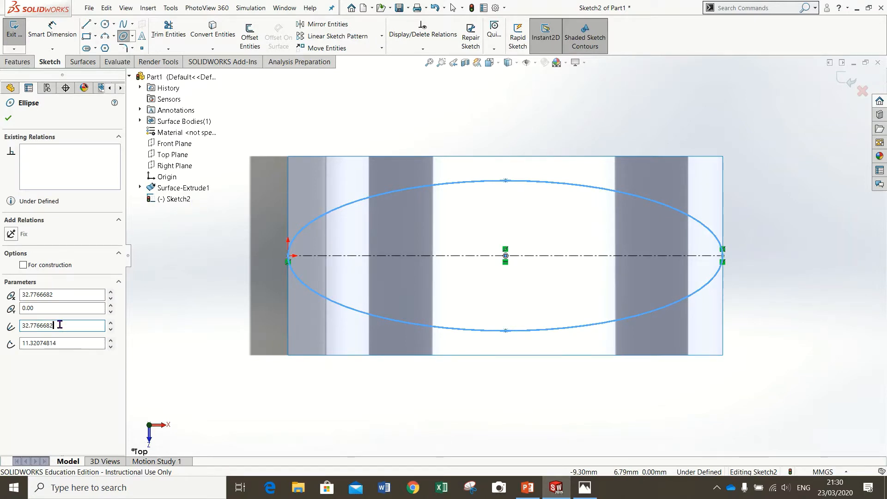
{"action": "left_click_drag", "start_coordinate": [60, 324], "coordinate": [16, 322]}
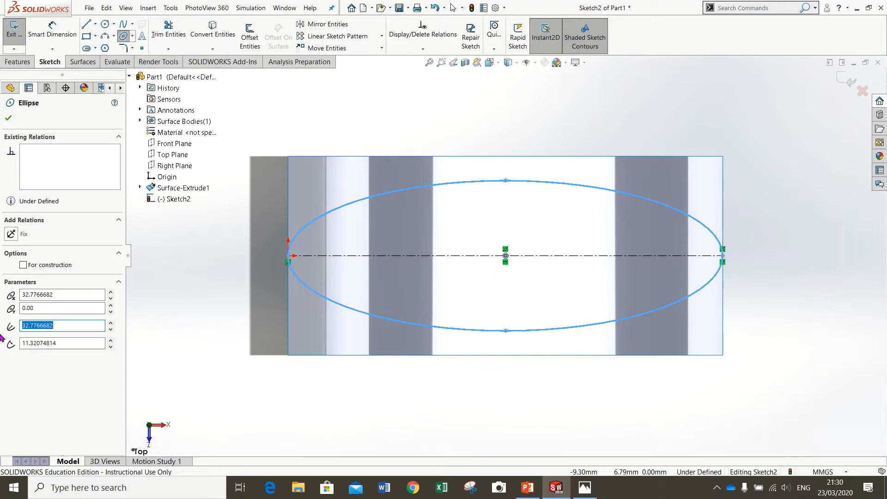
{"action": "type", "text": "15"}
{"action": "key", "text": "Return"}
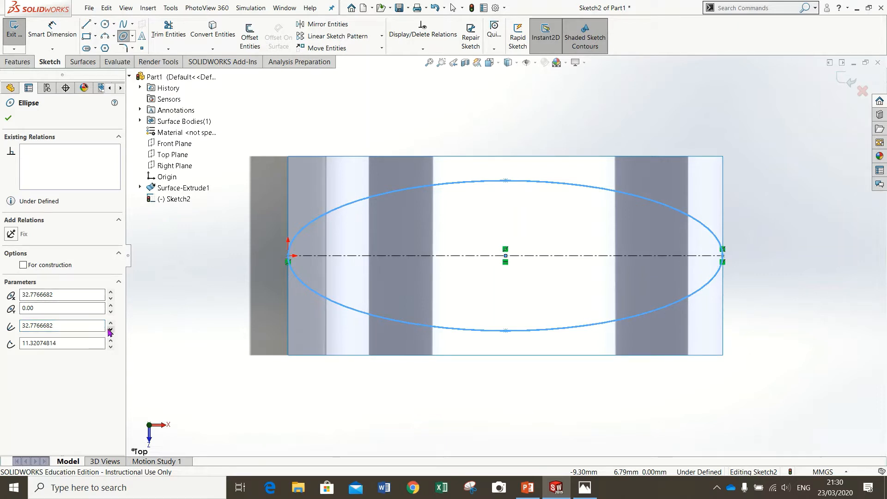
{"action": "left_click_drag", "start_coordinate": [103, 326], "coordinate": [1, 327]}
{"action": "type", "text": "30"}
{"action": "left_click_drag", "start_coordinate": [69, 294], "coordinate": [2, 298]}
{"action": "type", "text": "30"}
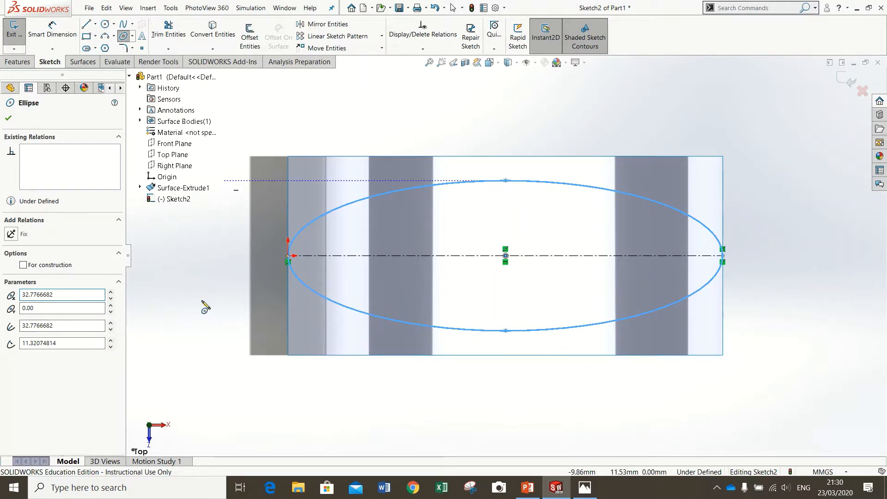
{"action": "left_click", "coordinate": [8, 118]}
Trim the extruded surface with the ellipse sketch, using Standard trim type and keeping only the region inside the ellipse.
{"action": "mouse_move", "coordinate": [205, 361]}
{"action": "middle_mouse_down"}
{"action": "mouse_move", "coordinate": [206, 263]}
{"action": "mouse_move", "coordinate": [185, 214]}
{"action": "mouse_move", "coordinate": [188, 154]}
{"action": "mouse_move", "coordinate": [184, 218]}
{"action": "middle_mouse_up"}
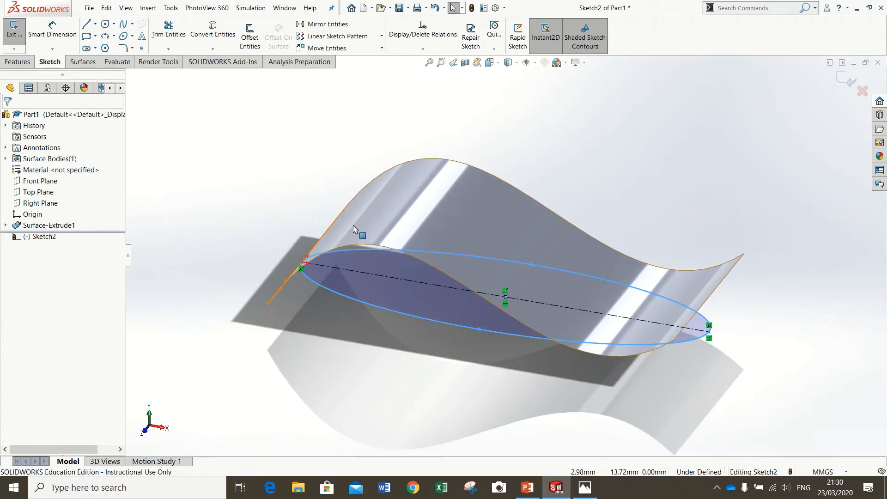
{"action": "left_click", "coordinate": [695, 295]}
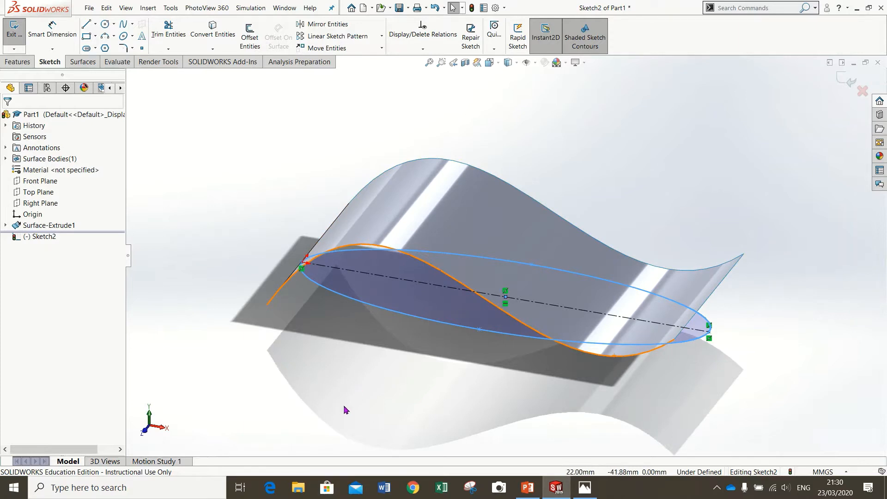
{"action": "mouse_move", "coordinate": [396, 337]}
{"action": "middle_mouse_down"}
{"action": "mouse_move", "coordinate": [415, 473]}
{"action": "mouse_move", "coordinate": [399, 482]}
{"action": "mouse_move", "coordinate": [411, 481]}
{"action": "middle_mouse_up"}
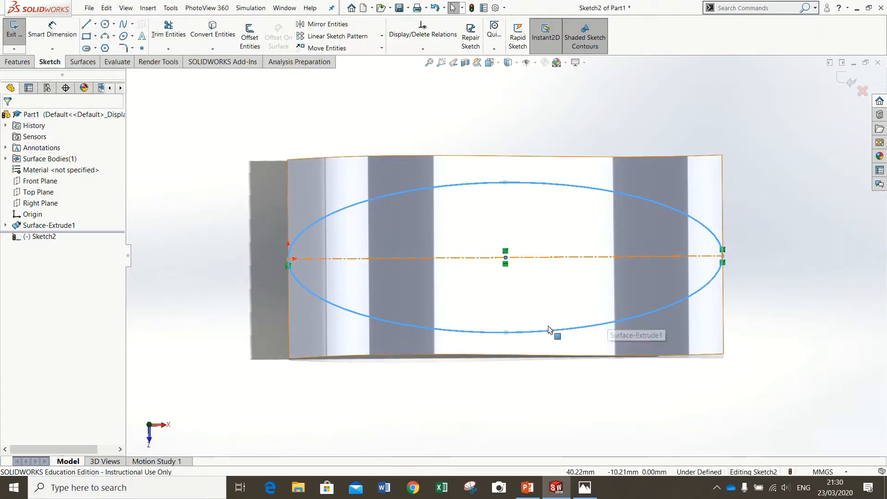
{"action": "middle_click_drag", "start_coordinate": [357, 390], "coordinate": [338, 262]}
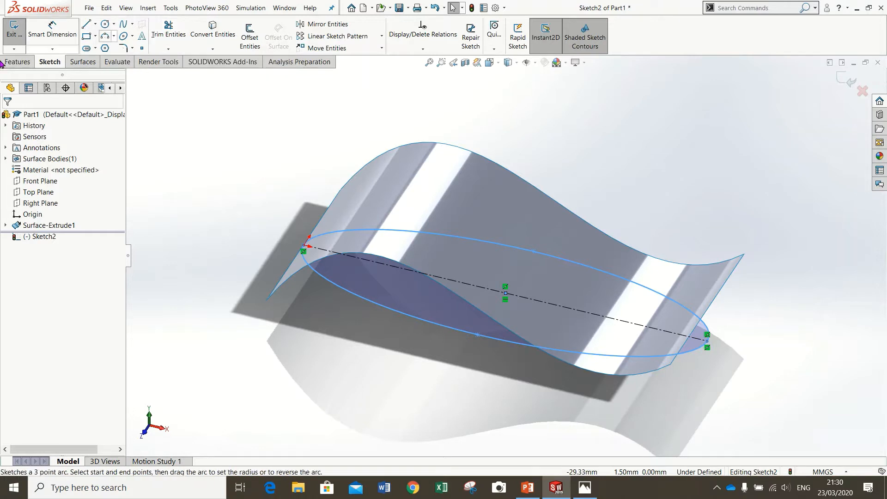
{"action": "left_click", "coordinate": [76, 61]}
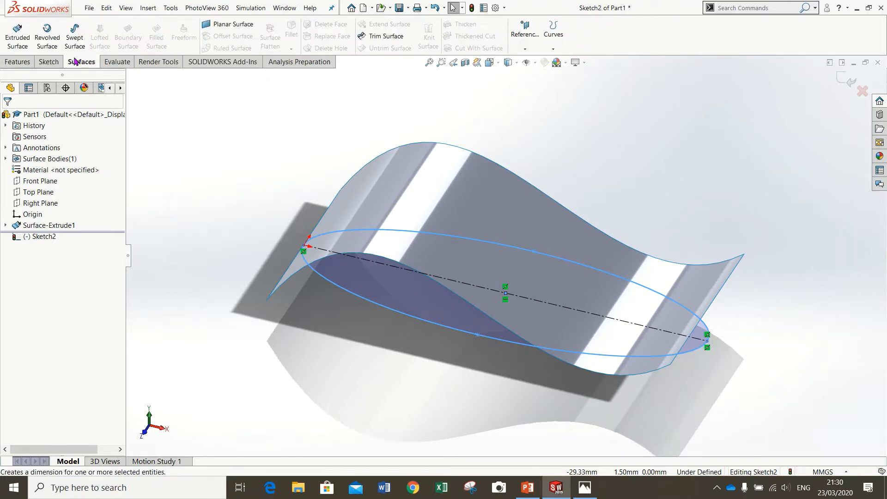
{"action": "left_click", "coordinate": [385, 39]}
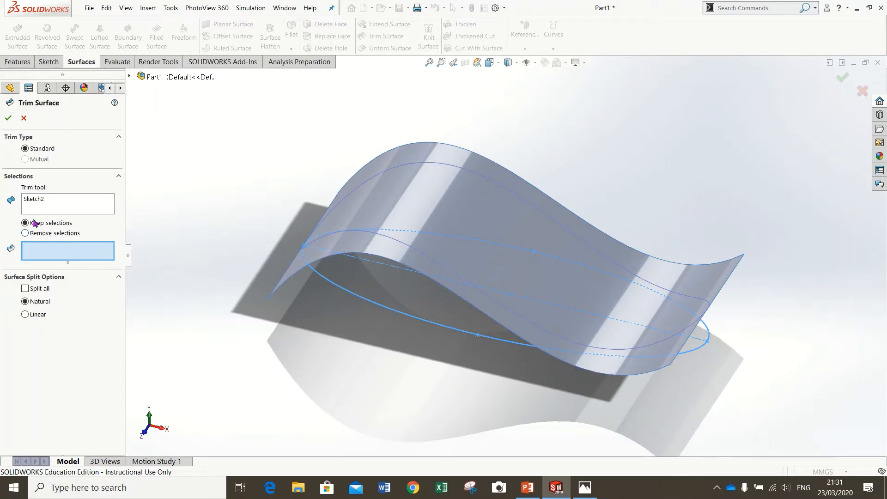
{"action": "left_click", "coordinate": [26, 234]}
{"action": "mouse_move", "coordinate": [253, 165]}
{"action": "middle_mouse_down"}
{"action": "mouse_move", "coordinate": [248, 220]}
{"action": "mouse_move", "coordinate": [4, 224]}
{"action": "middle_mouse_up"}
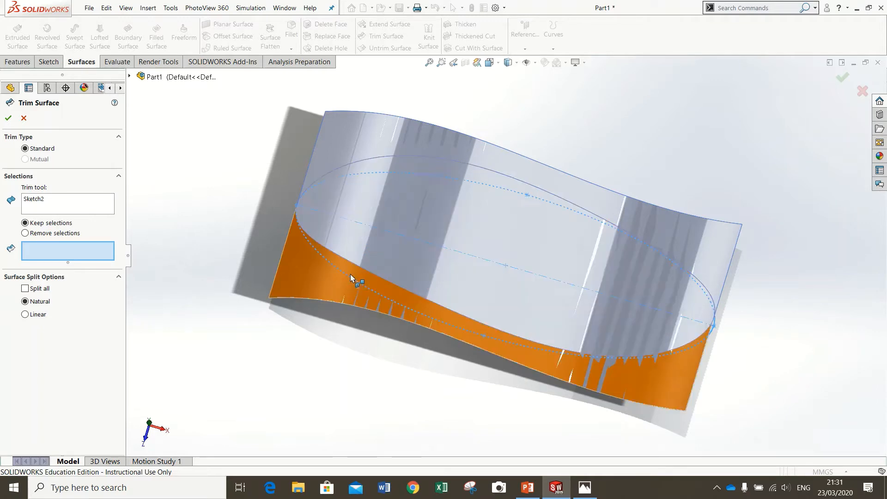
{"action": "left_click", "coordinate": [383, 212]}
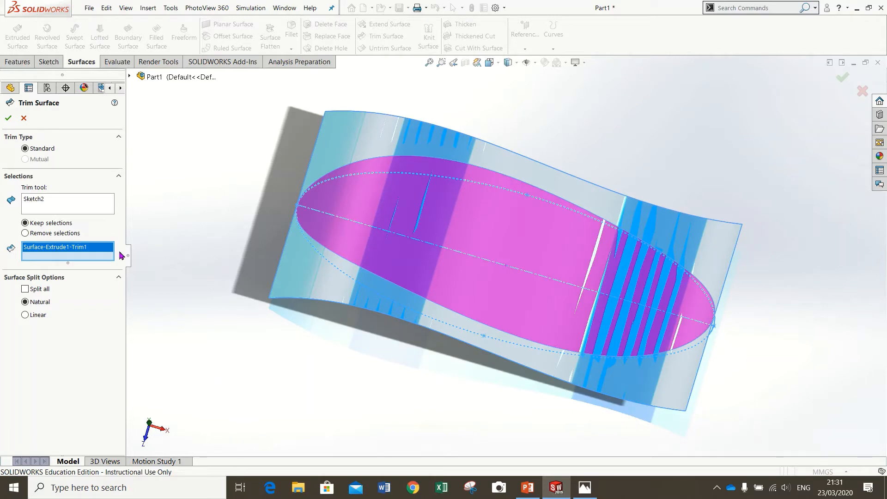
{"action": "left_click", "coordinate": [8, 118]}
Thicken the trimmed surface by 1.5 mm on both sides.
{"action": "middle_click_drag", "start_coordinate": [305, 381], "coordinate": [289, 251]}
{"action": "left_click", "coordinate": [280, 228]}
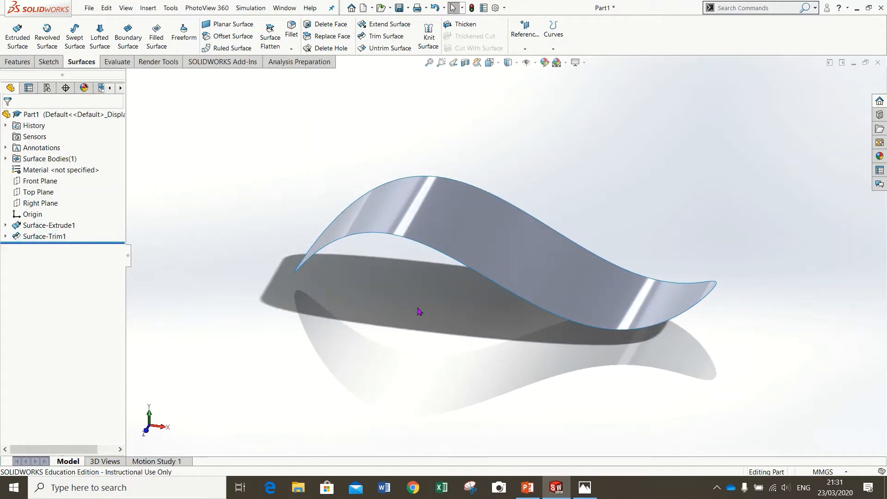
{"action": "middle_click_drag", "start_coordinate": [419, 311], "coordinate": [445, 315]}
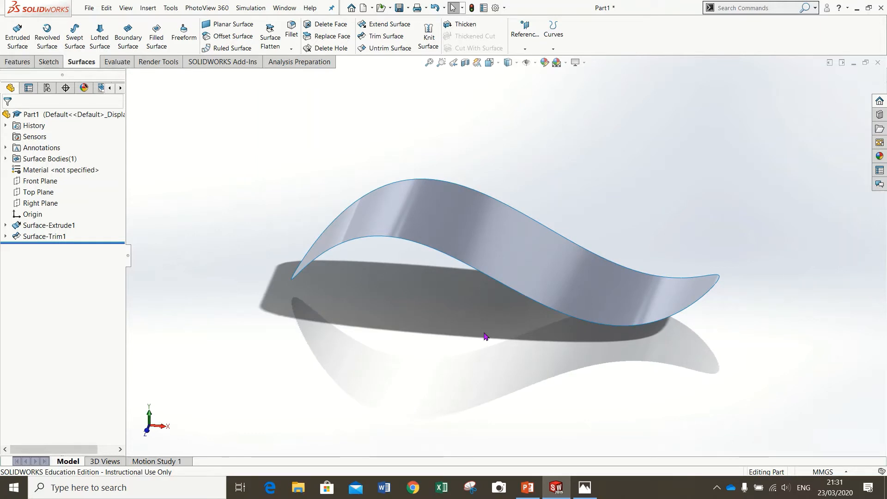
{"action": "middle_click_drag", "start_coordinate": [481, 333], "coordinate": [426, 325]}
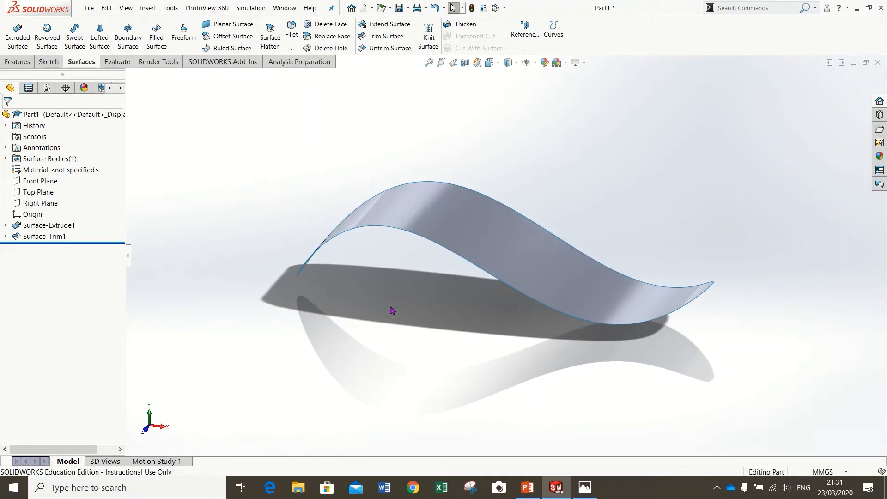
{"action": "left_click", "coordinate": [451, 227]}
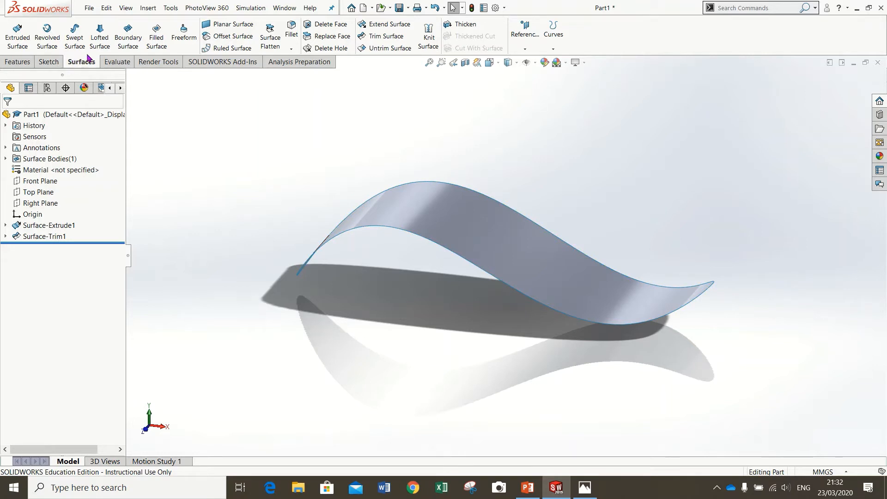
{"action": "left_click", "coordinate": [466, 24]}
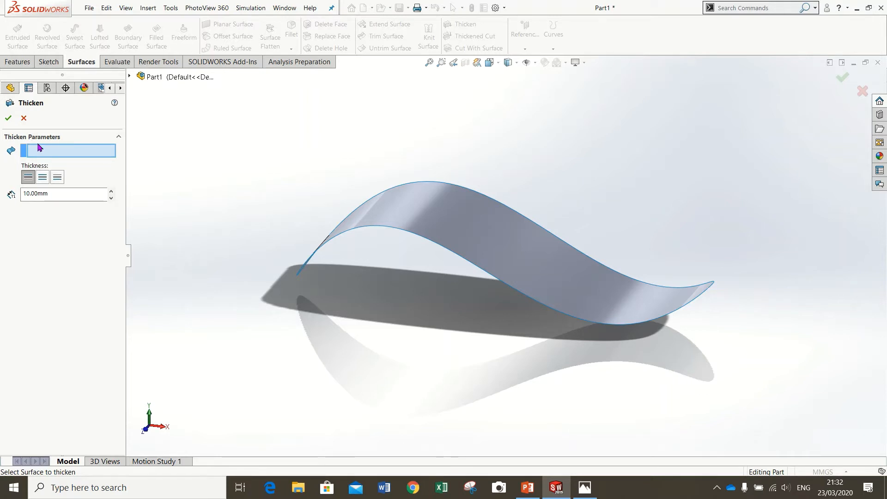
{"action": "left_click", "coordinate": [453, 221]}
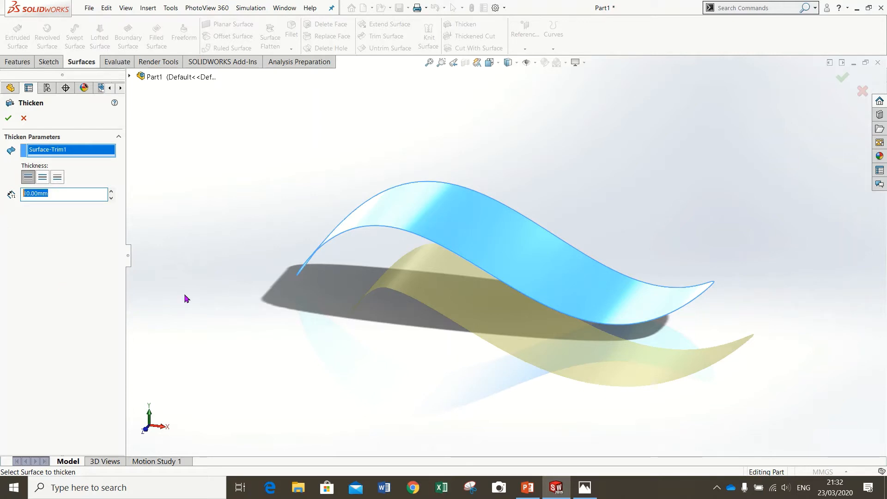
{"action": "type", "text": "1.5"}
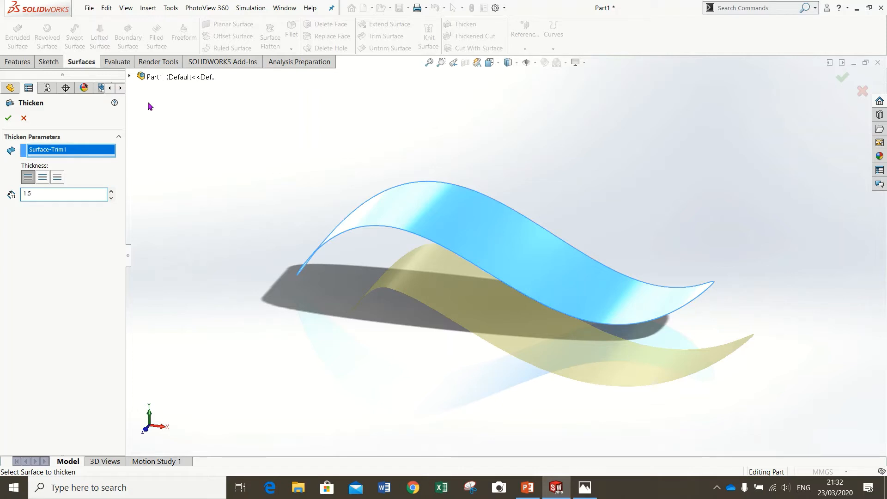
{"action": "left_click", "coordinate": [43, 179]}
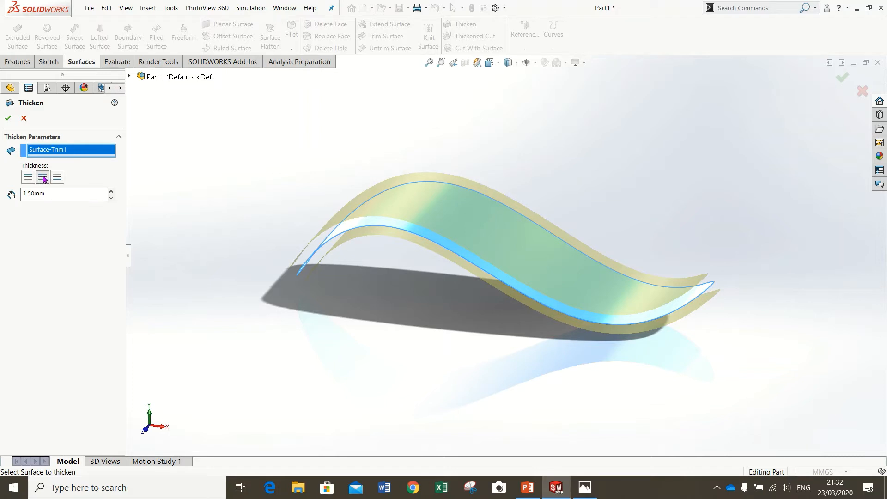
{"action": "left_click", "coordinate": [8, 117]}
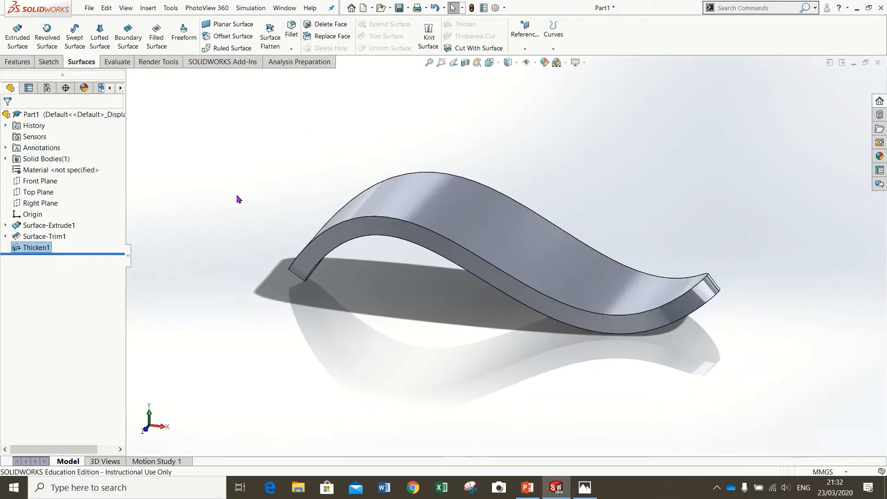
Examine the thickened S-curved body and how thick its edge looks, both up close and from farther away.
{"action": "scroll", "coordinate": [483, 217], "scroll_direction": "up", "scroll_amount": 6}
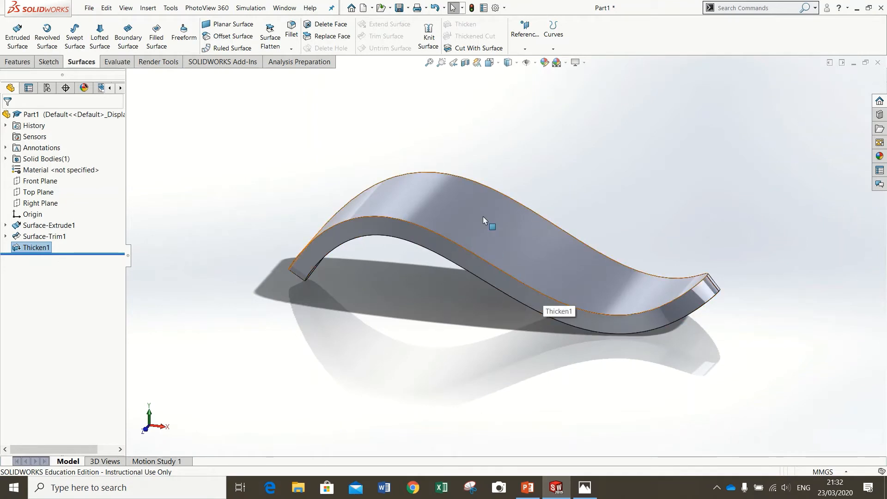
{"action": "scroll", "coordinate": [511, 245], "scroll_direction": "down", "scroll_amount": 2}
{"action": "scroll", "coordinate": [545, 265], "scroll_direction": "down", "scroll_amount": 2}
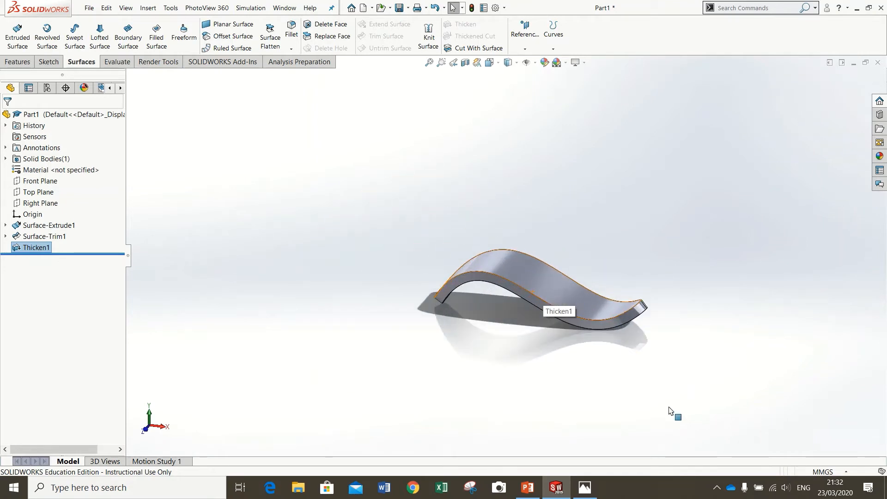
{"action": "scroll", "coordinate": [671, 409], "scroll_direction": "down", "scroll_amount": 3}
{"action": "scroll", "coordinate": [555, 277], "scroll_direction": "up", "scroll_amount": 2}
{"action": "scroll", "coordinate": [416, 229], "scroll_direction": "up", "scroll_amount": 2}
{"action": "scroll", "coordinate": [415, 224], "scroll_direction": "down", "scroll_amount": 2}
{"action": "scroll", "coordinate": [416, 226], "scroll_direction": "down", "scroll_amount": 3}
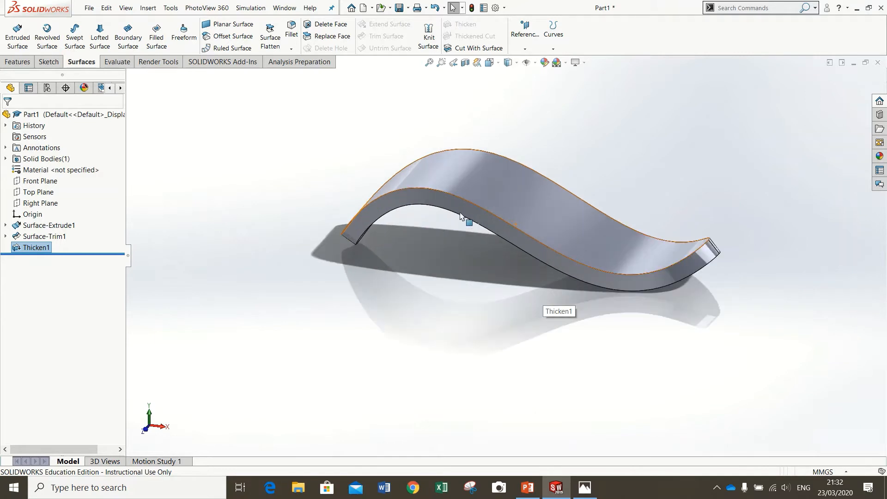
{"action": "scroll", "coordinate": [581, 215], "scroll_direction": "down", "scroll_amount": 2}
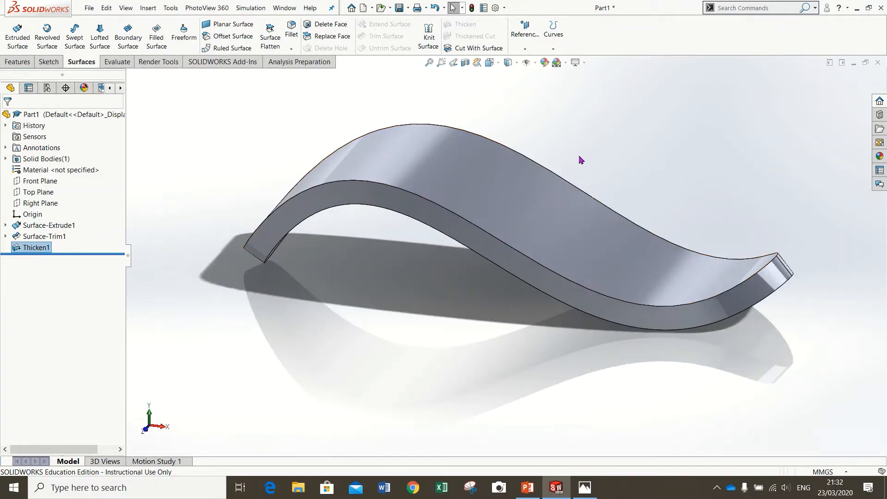
{"action": "scroll", "coordinate": [580, 156], "scroll_direction": "up", "scroll_amount": 1}
{"action": "scroll", "coordinate": [580, 156], "scroll_direction": "down", "scroll_amount": 1}
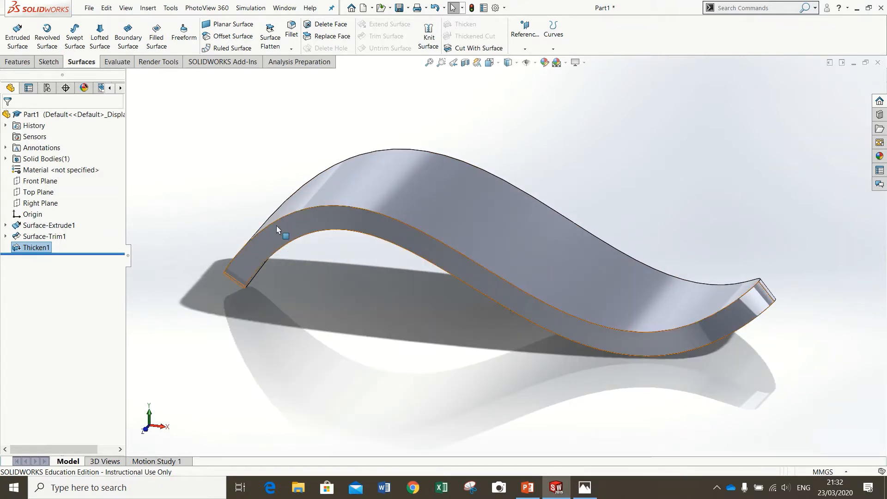
Edit the thicken feature and set its thickness to 1 mm.
{"action": "right_click", "coordinate": [29, 246]}
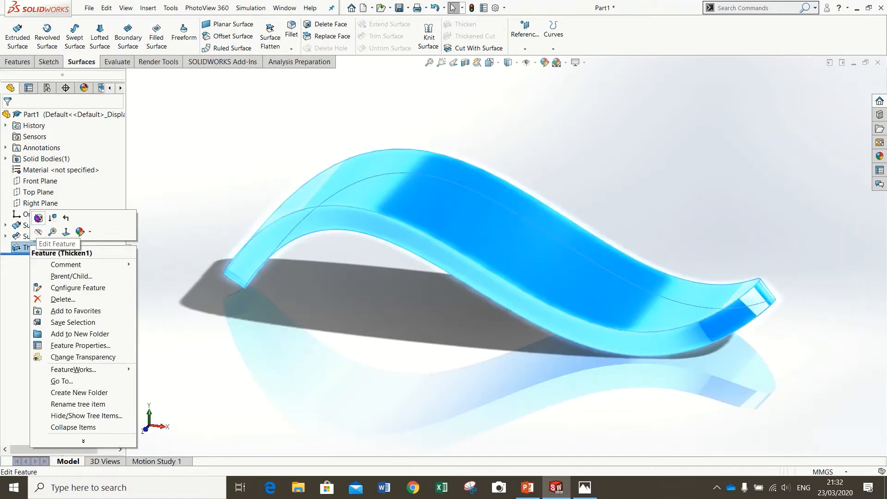
{"action": "left_click", "coordinate": [38, 219]}
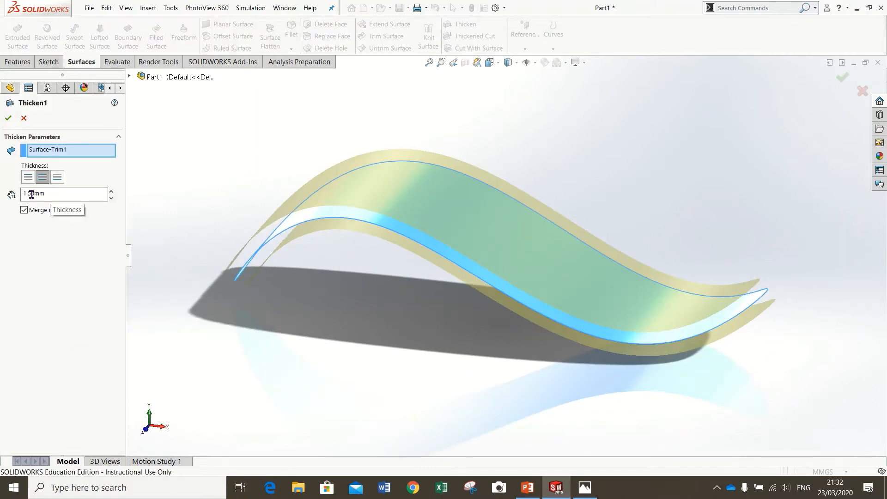
{"action": "left_click_drag", "start_coordinate": [31, 194], "coordinate": [52, 194]}
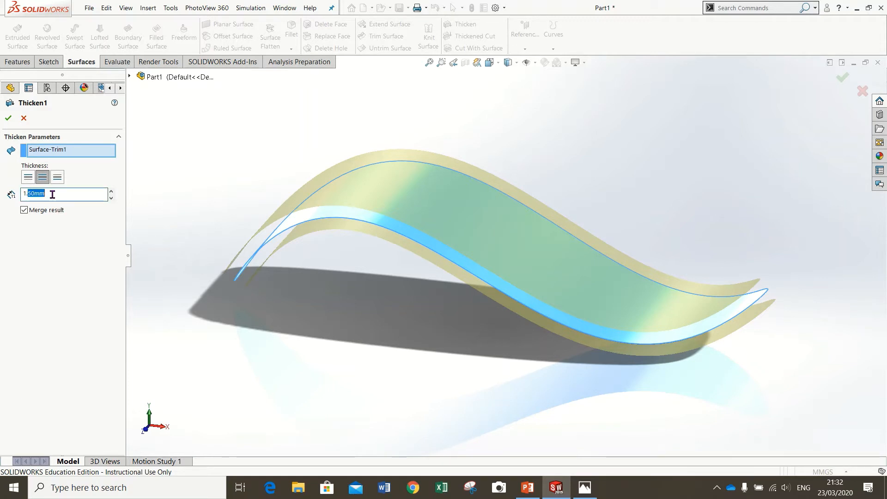
{"action": "type", "text": "0"}
{"action": "key", "text": "Return"}
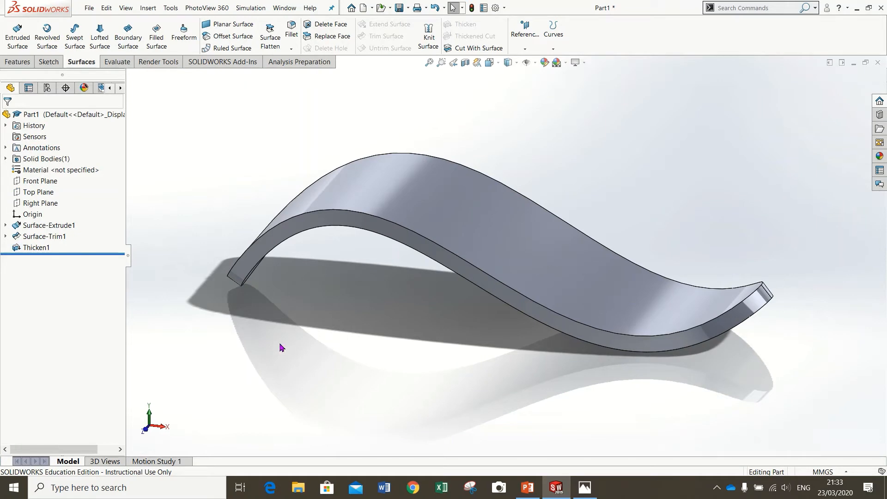
Sketch an ellipse on the Top Plane near the body's origin end, centred about 6.08 mm along X, with radii about 2.71 and 1.67 mm.
{"action": "middle_click_drag", "start_coordinate": [427, 318], "coordinate": [411, 261]}
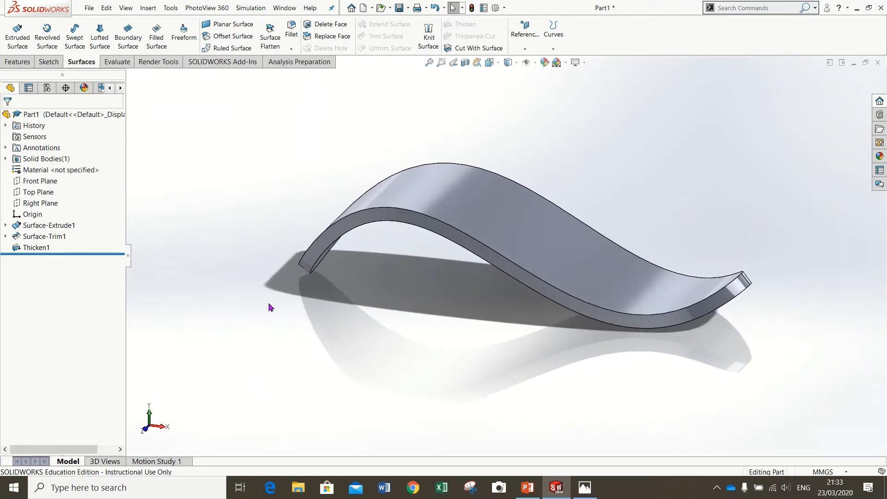
{"action": "middle_click_drag", "start_coordinate": [434, 196], "coordinate": [509, 218]}
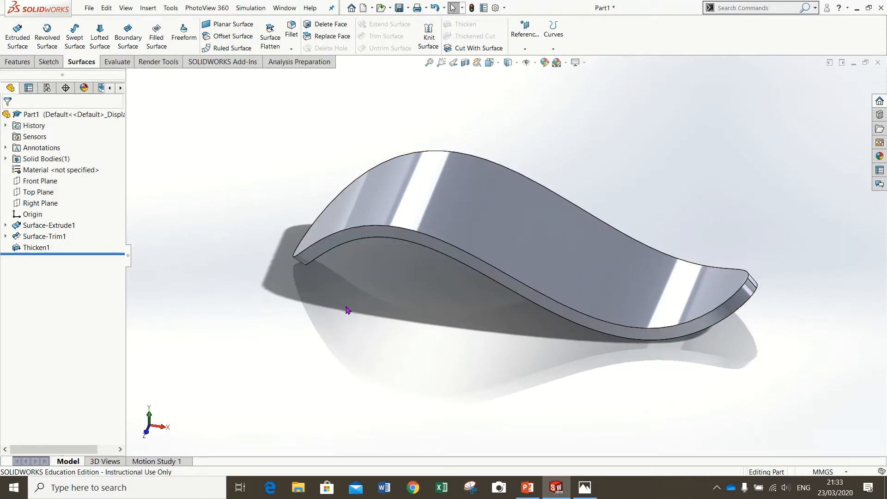
{"action": "key", "text": "space"}
{"action": "left_click", "coordinate": [351, 241]}
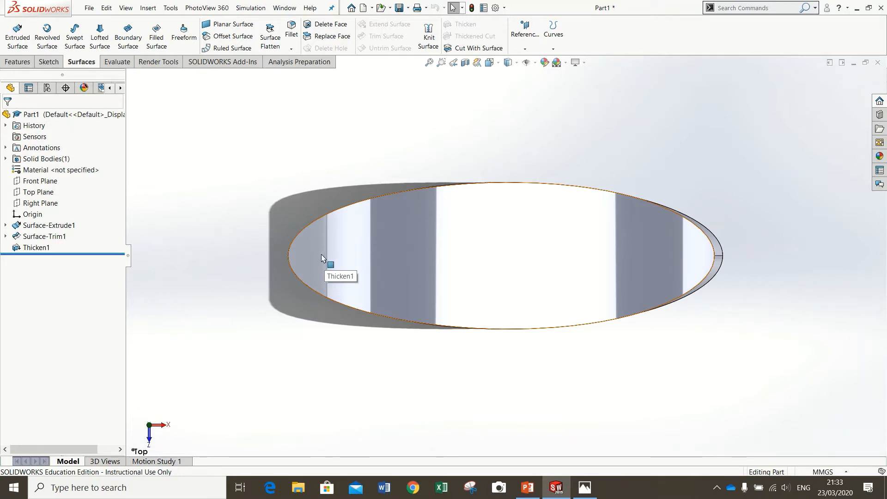
{"action": "left_click", "coordinate": [48, 61]}
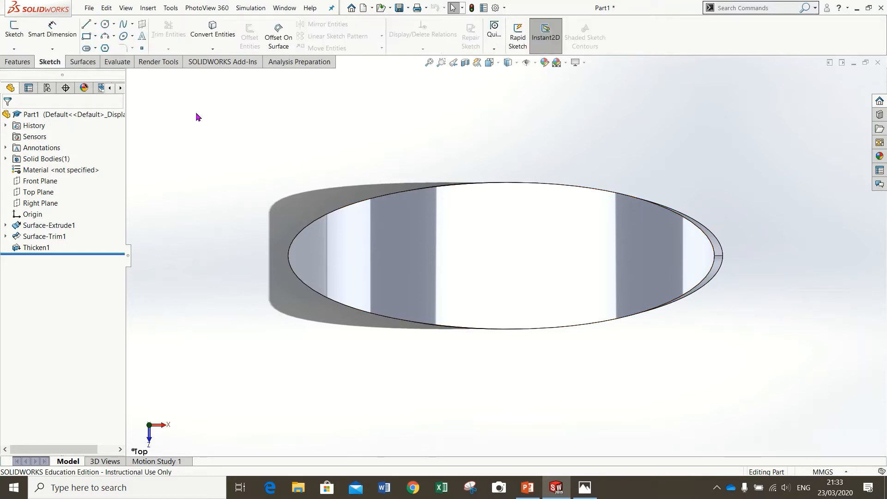
{"action": "left_click", "coordinate": [122, 37]}
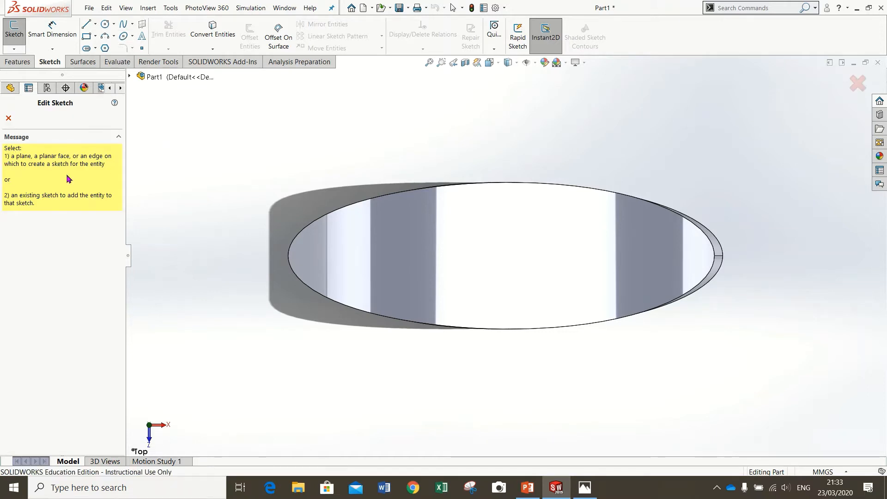
{"action": "left_click", "coordinate": [129, 75]}
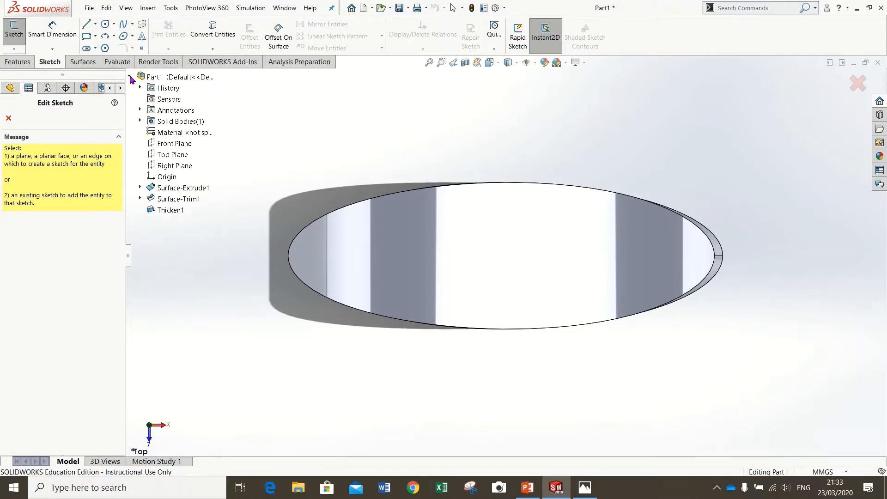
{"action": "left_click", "coordinate": [171, 155]}
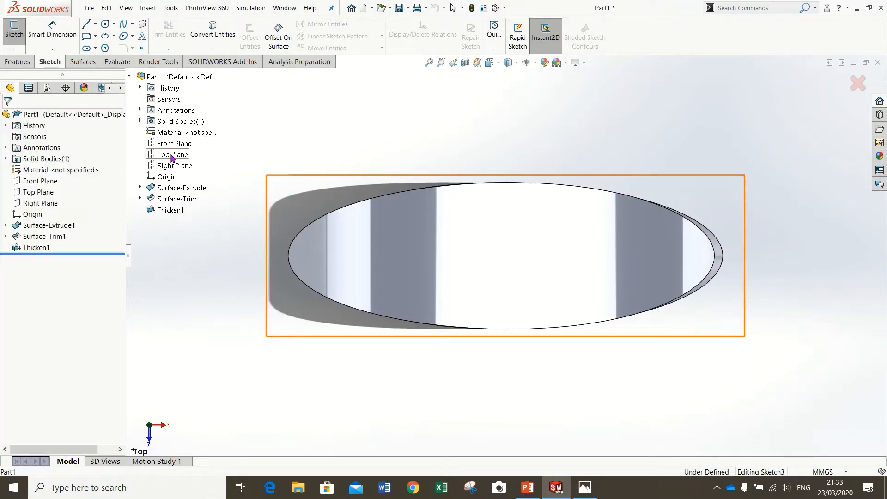
{"action": "left_click", "coordinate": [334, 256]}
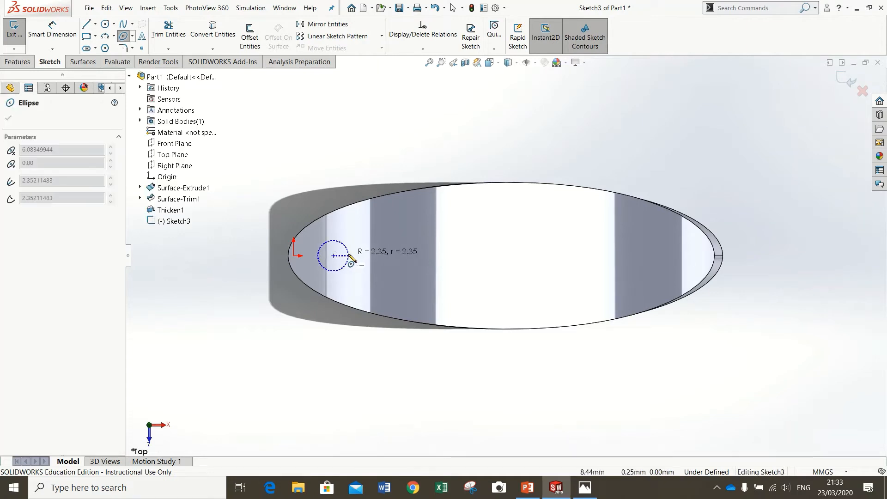
{"action": "left_click", "coordinate": [351, 255]}
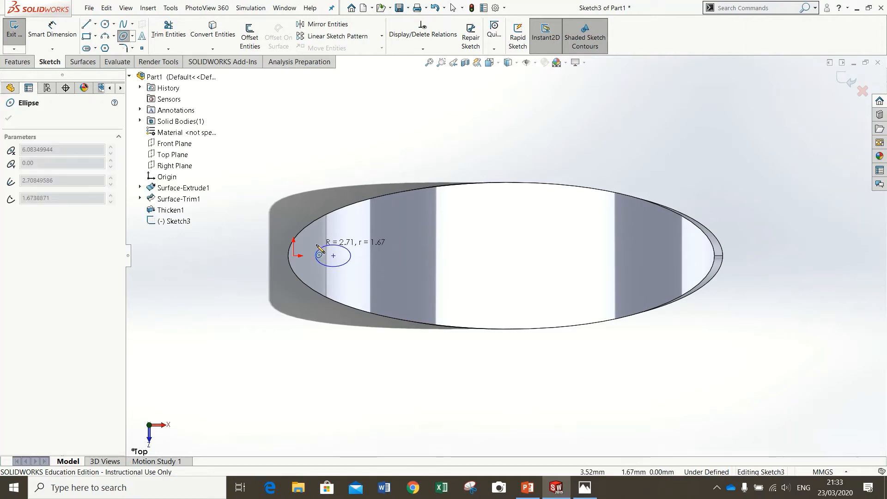
{"action": "left_click", "coordinate": [317, 246]}
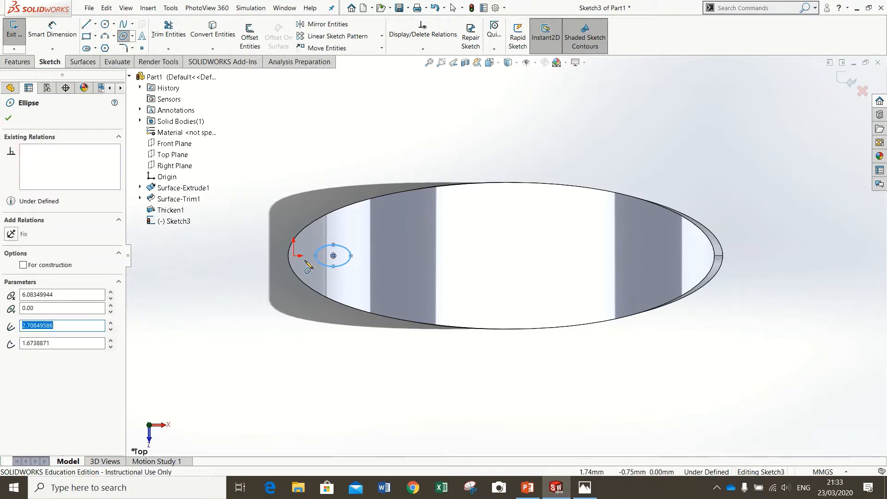
Cut the small ellipse upward through the curved body with an Extruded Cut, reversing the direction and using the Through All end condition.
{"action": "mouse_move", "coordinate": [292, 351]}
{"action": "middle_mouse_down"}
{"action": "mouse_move", "coordinate": [280, 307]}
{"action": "mouse_move", "coordinate": [287, 183]}
{"action": "middle_mouse_up"}
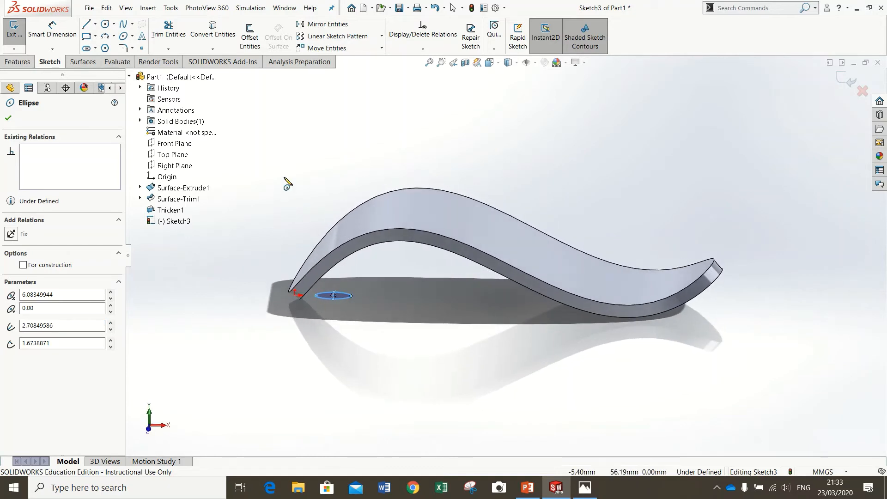
{"action": "left_click", "coordinate": [20, 63]}
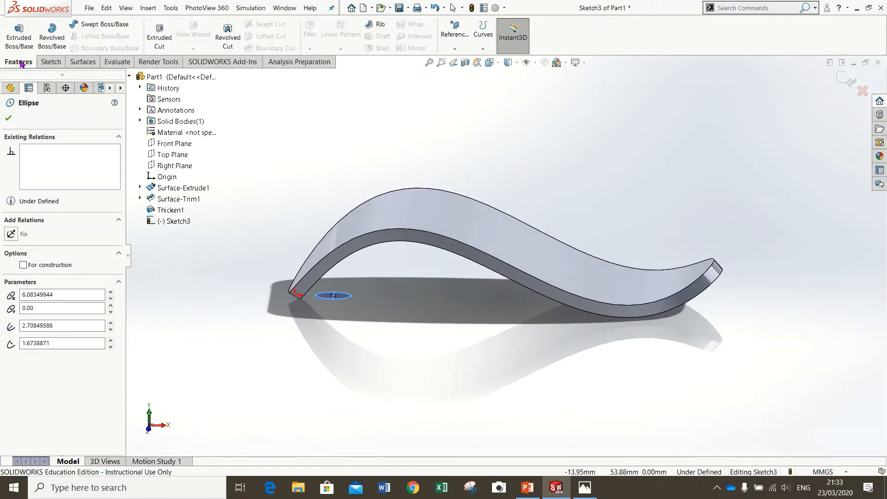
{"action": "left_click", "coordinate": [160, 37]}
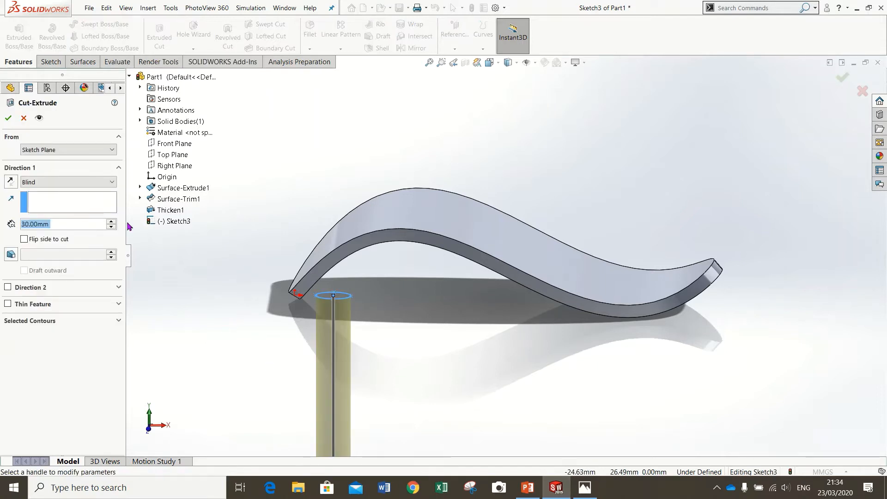
{"action": "key", "text": "z"}
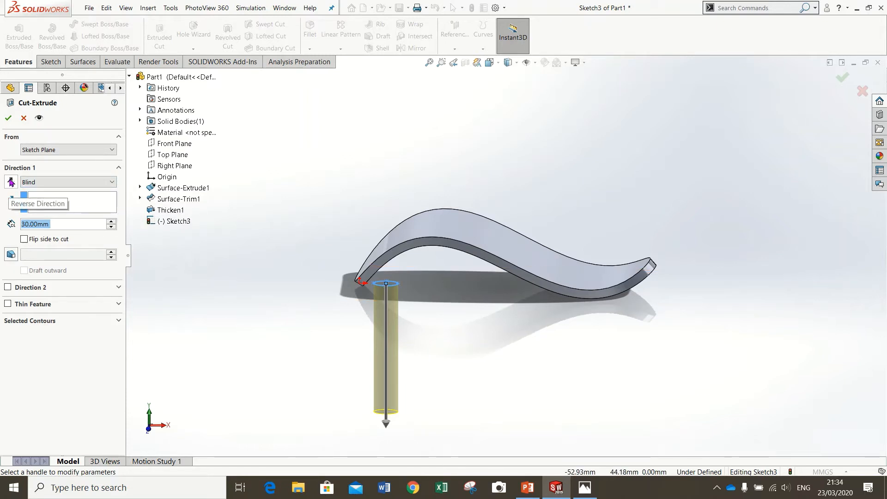
{"action": "left_click", "coordinate": [11, 183]}
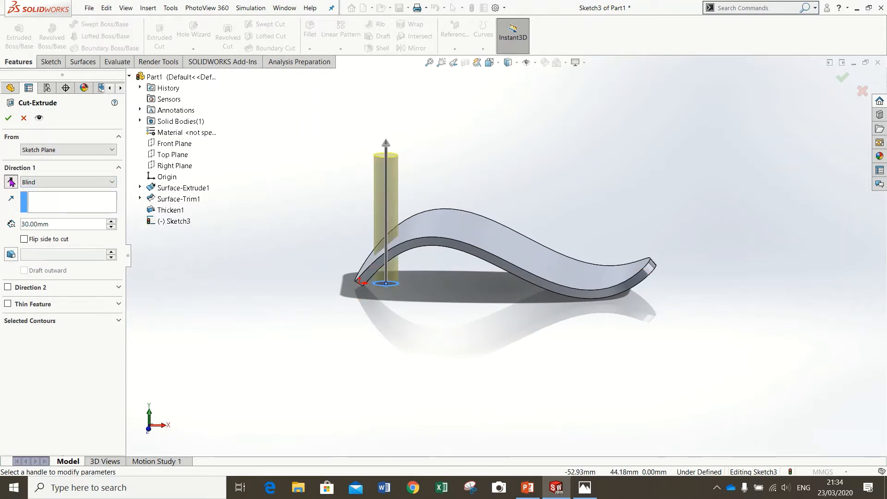
{"action": "left_click", "coordinate": [58, 183]}
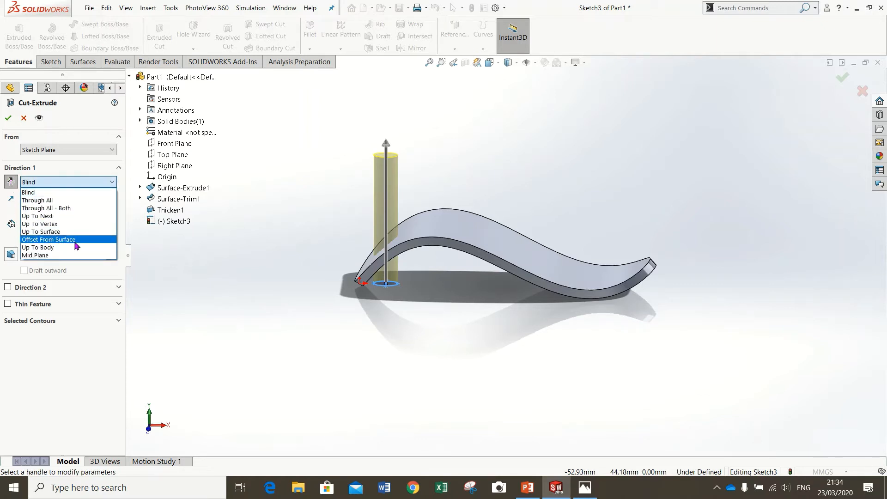
{"action": "left_click", "coordinate": [44, 200]}
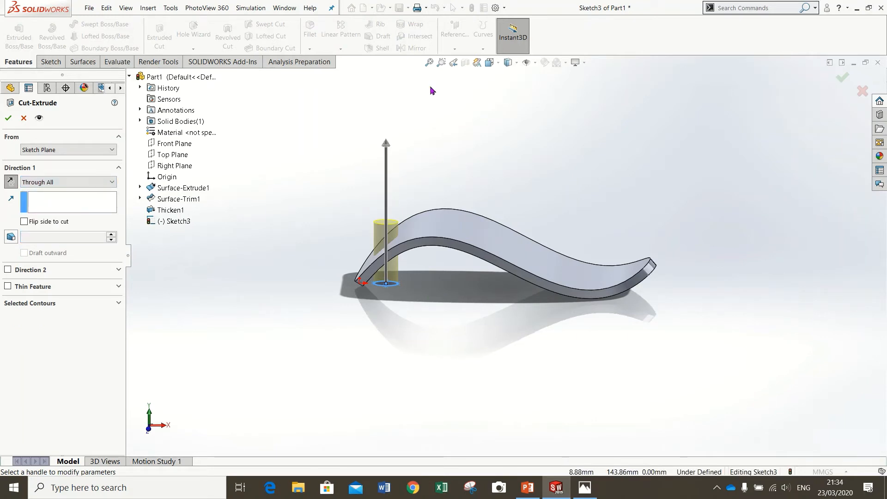
{"action": "left_click", "coordinate": [8, 119]}
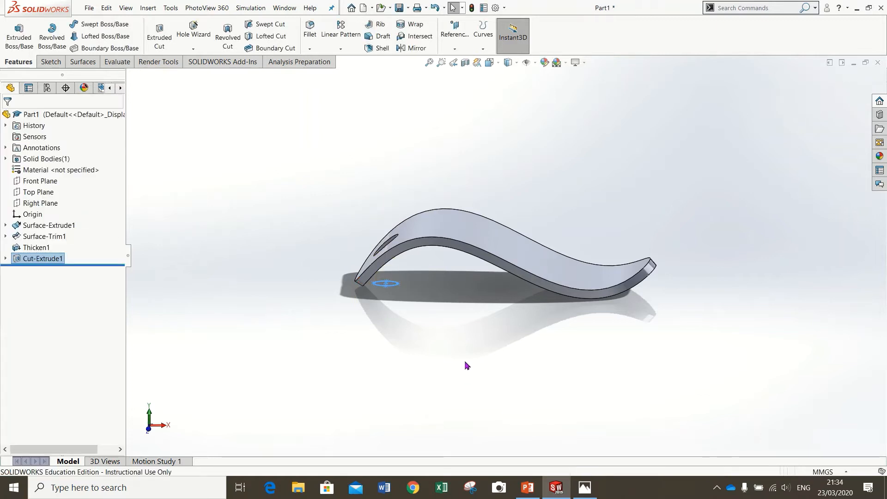
Examine the elliptical hole and the curved body from several angles, and check the part's list of solid bodies.
{"action": "left_click", "coordinate": [487, 311]}
{"action": "mouse_move", "coordinate": [487, 311]}
{"action": "middle_mouse_down"}
{"action": "mouse_move", "coordinate": [531, 362]}
{"action": "mouse_move", "coordinate": [506, 439]}
{"action": "mouse_move", "coordinate": [505, 422]}
{"action": "mouse_move", "coordinate": [459, 422]}
{"action": "mouse_move", "coordinate": [509, 444]}
{"action": "mouse_move", "coordinate": [472, 404]}
{"action": "mouse_move", "coordinate": [461, 371]}
{"action": "middle_mouse_up"}
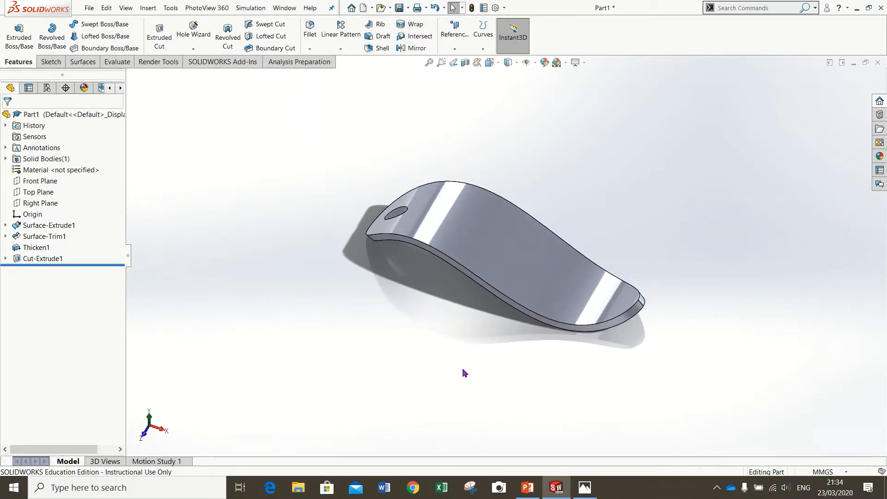
{"action": "key", "text": "space"}
{"action": "left_click", "coordinate": [431, 362]}
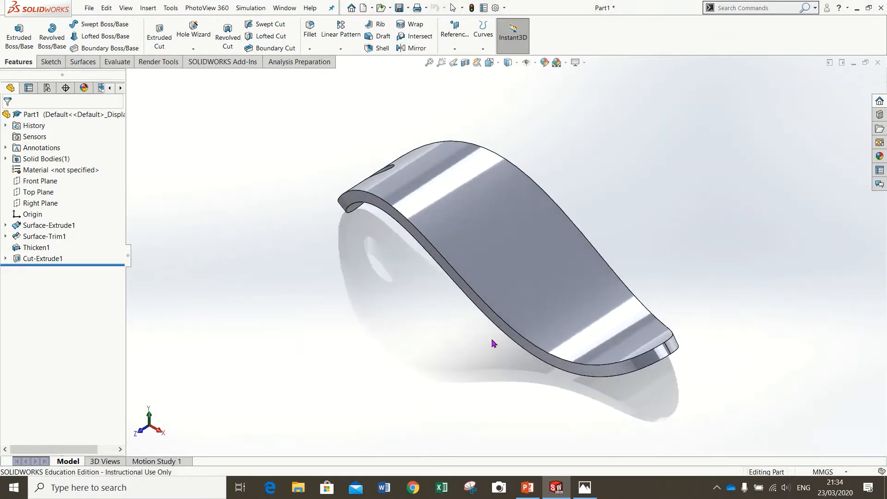
{"action": "middle_click_drag", "start_coordinate": [417, 303], "coordinate": [421, 279]}
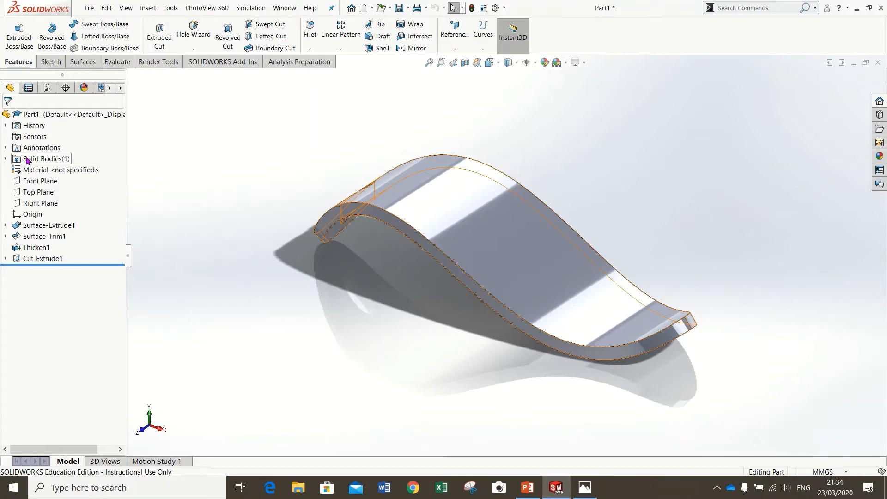
{"action": "left_click", "coordinate": [5, 158]}
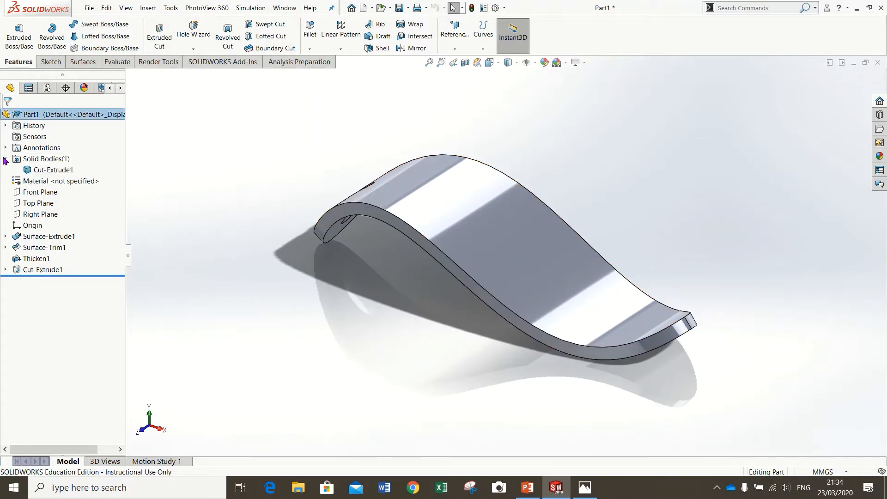
{"action": "left_click", "coordinate": [5, 158]}
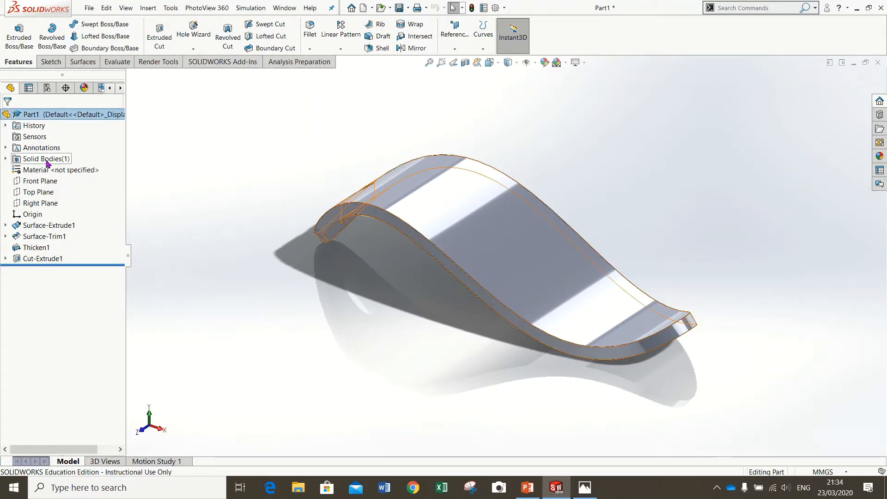
{"action": "middle_click_drag", "start_coordinate": [469, 235], "coordinate": [438, 179]}
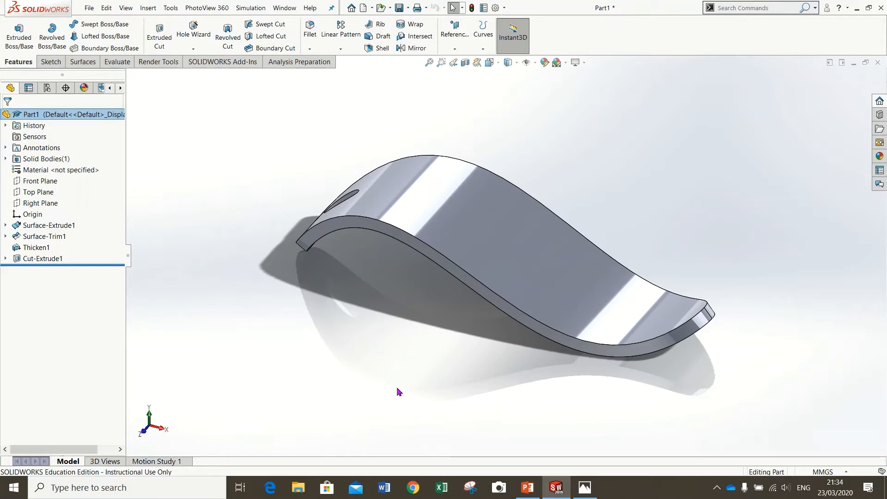
Fillet the upper and lower perimeter edges on both sides of the curved body with a symmetric 0.75 mm radius.
{"action": "left_click", "coordinate": [309, 29]}
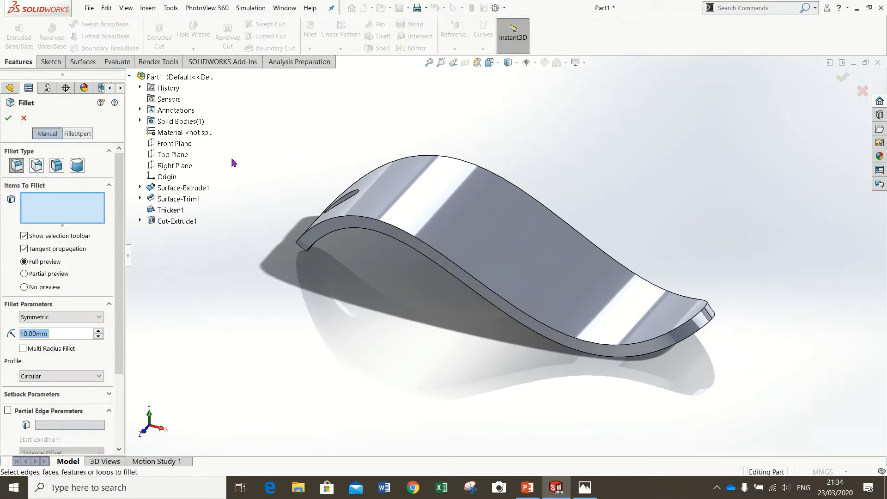
{"action": "left_click", "coordinate": [417, 237]}
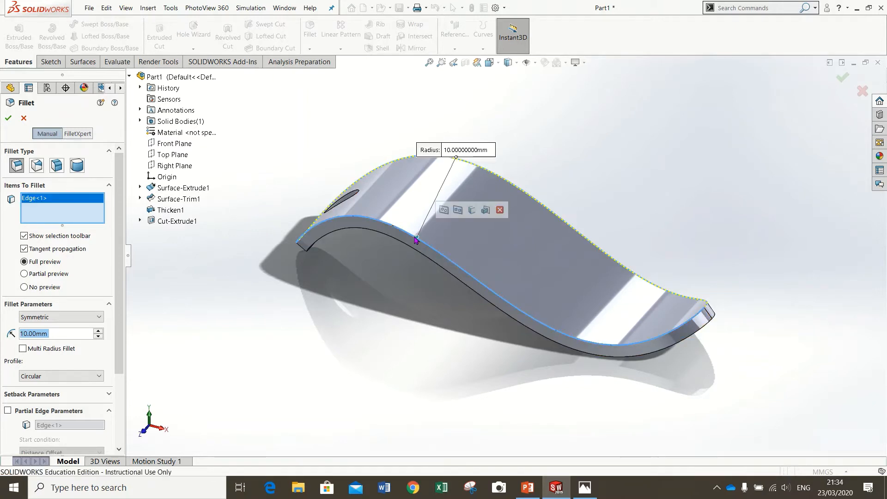
{"action": "left_click", "coordinate": [419, 248]}
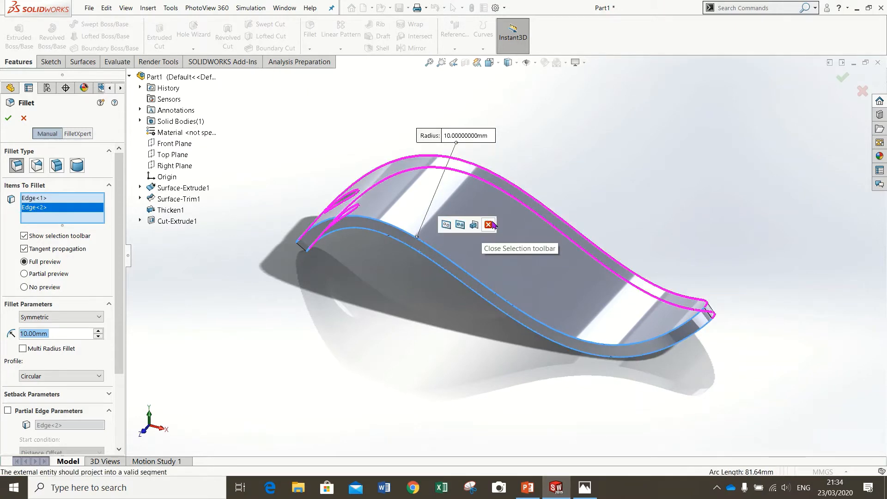
{"action": "left_click", "coordinate": [489, 225]}
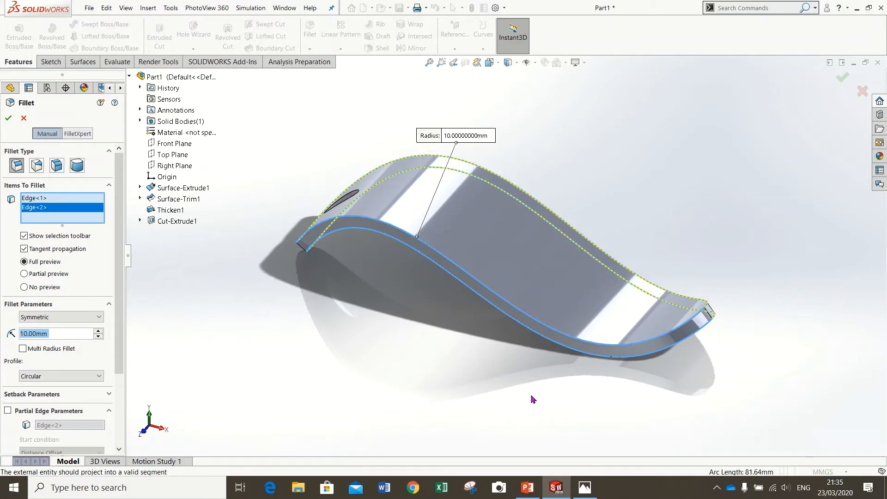
{"action": "middle_click_drag", "start_coordinate": [531, 382], "coordinate": [407, 318]}
{"action": "left_click", "coordinate": [406, 302]}
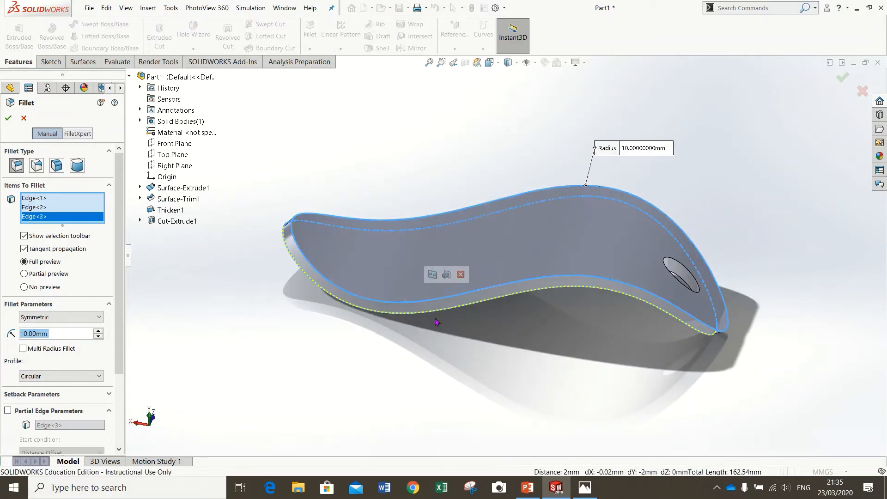
{"action": "left_click", "coordinate": [435, 319]}
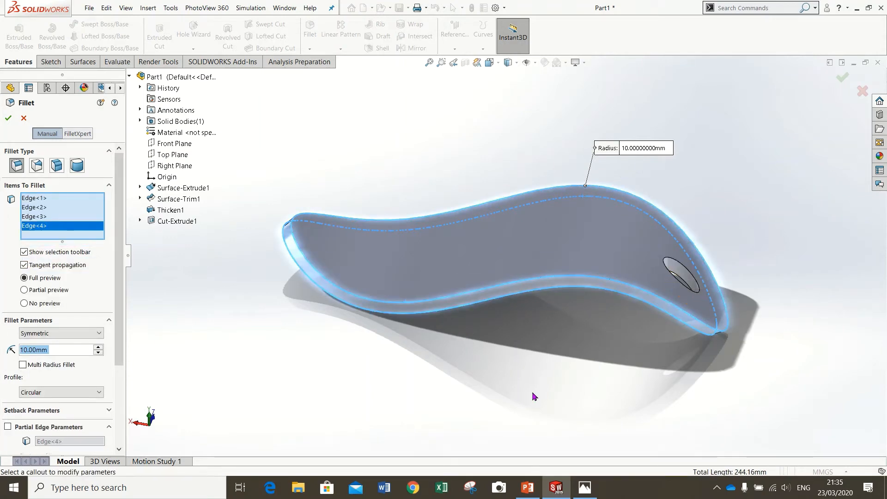
{"action": "middle_click_drag", "start_coordinate": [527, 397], "coordinate": [712, 364]}
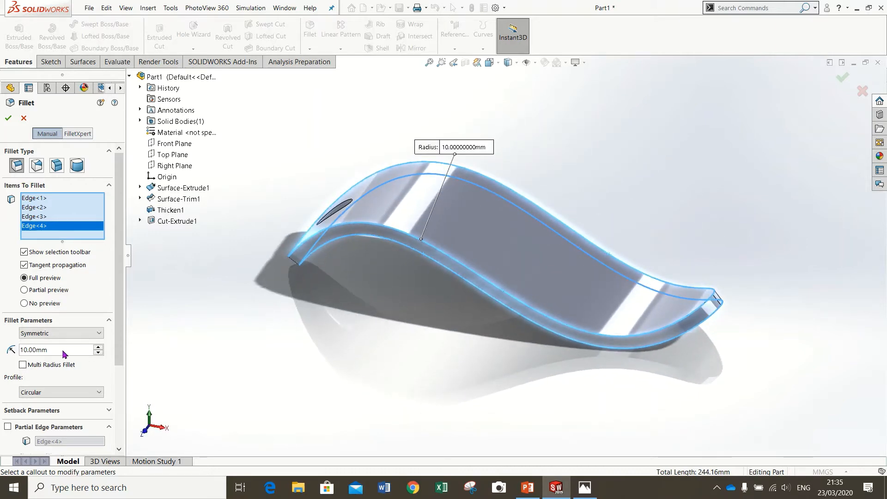
{"action": "left_click_drag", "start_coordinate": [59, 352], "coordinate": [6, 360]}
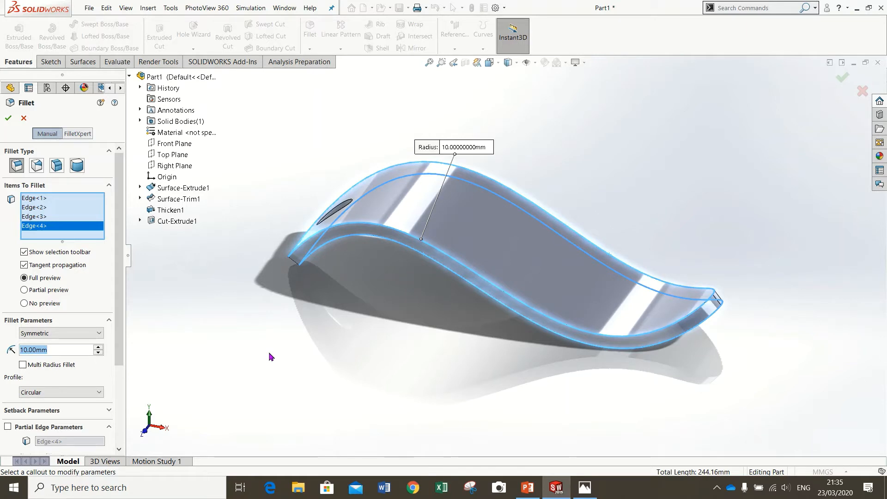
{"action": "type", "text": ".75"}
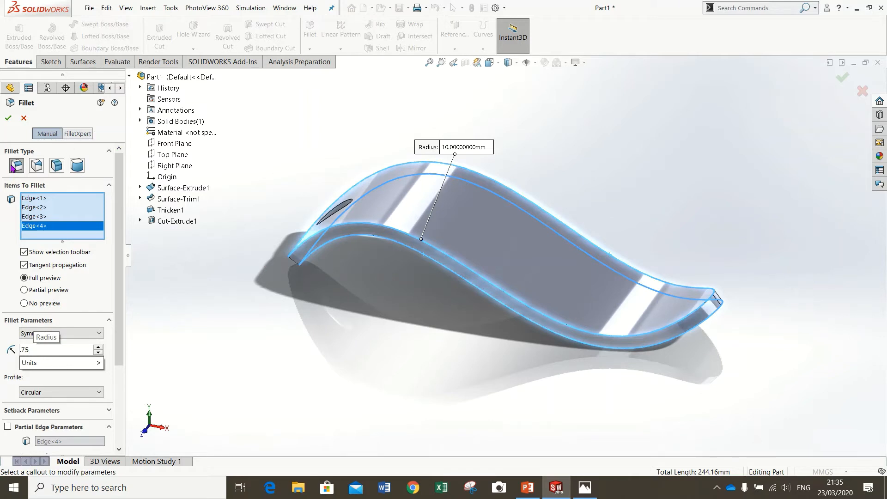
{"action": "key", "text": "Return"}
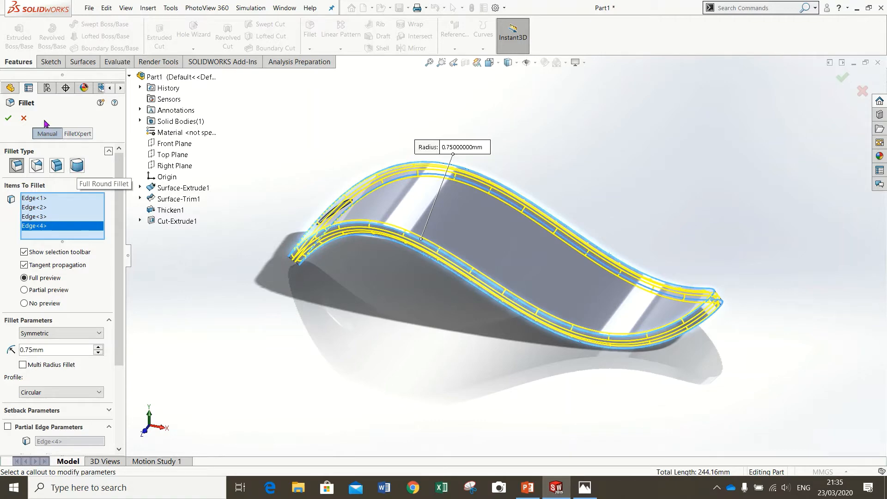
{"action": "left_click", "coordinate": [8, 118]}
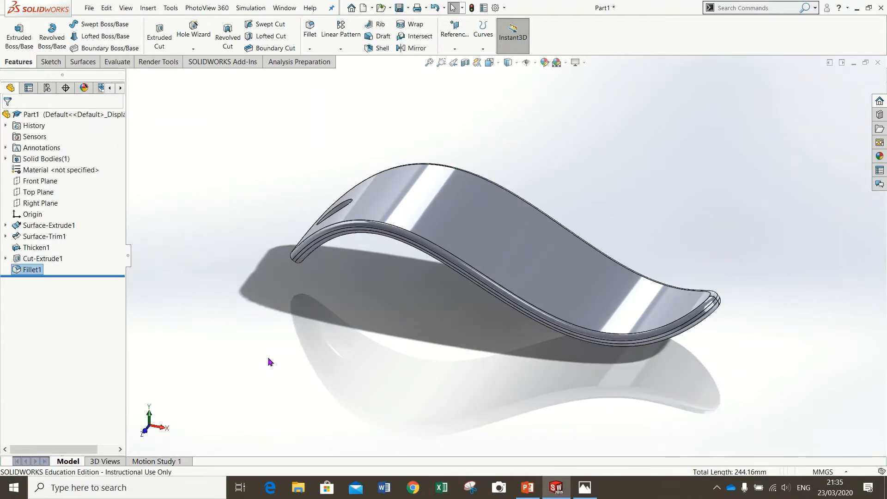
Compare the filleted body in Shaded, Hidden Lines Removed, Hidden Lines Visible and Wireframe display styles, ending on Shaded With Edges.
{"action": "middle_click_drag", "start_coordinate": [409, 350], "coordinate": [337, 307]}
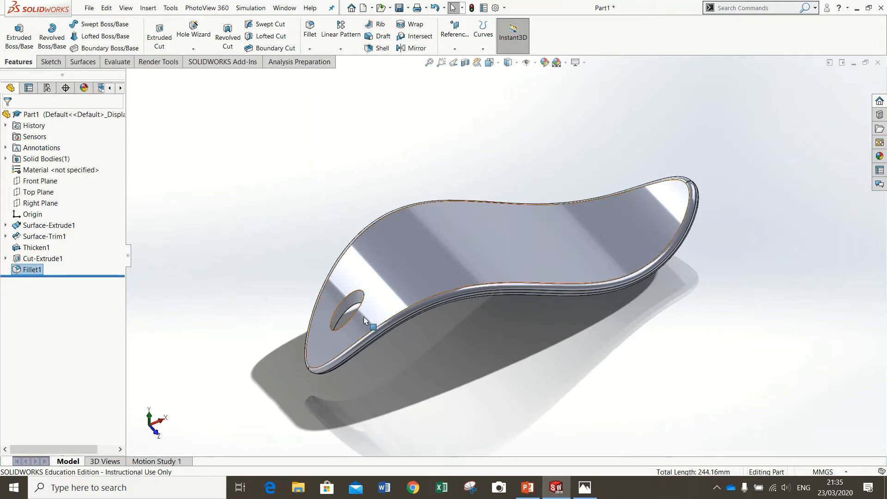
{"action": "middle_click_drag", "start_coordinate": [412, 344], "coordinate": [349, 357]}
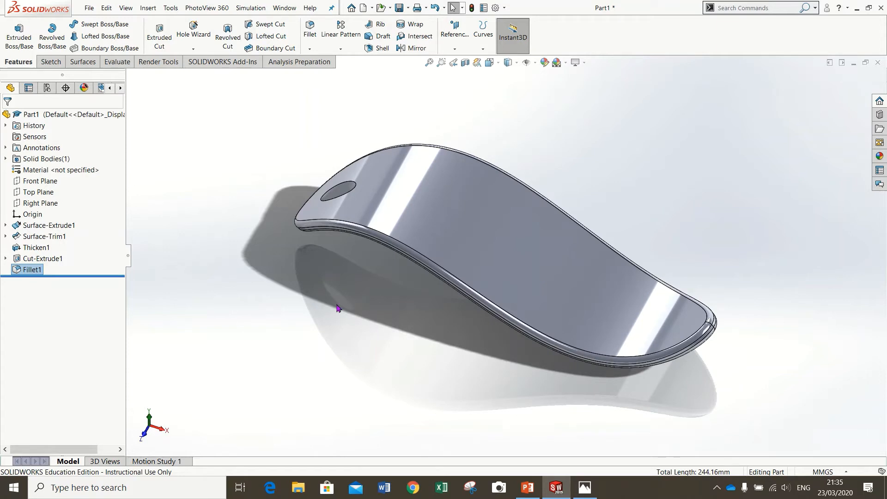
{"action": "left_click", "coordinate": [516, 63]}
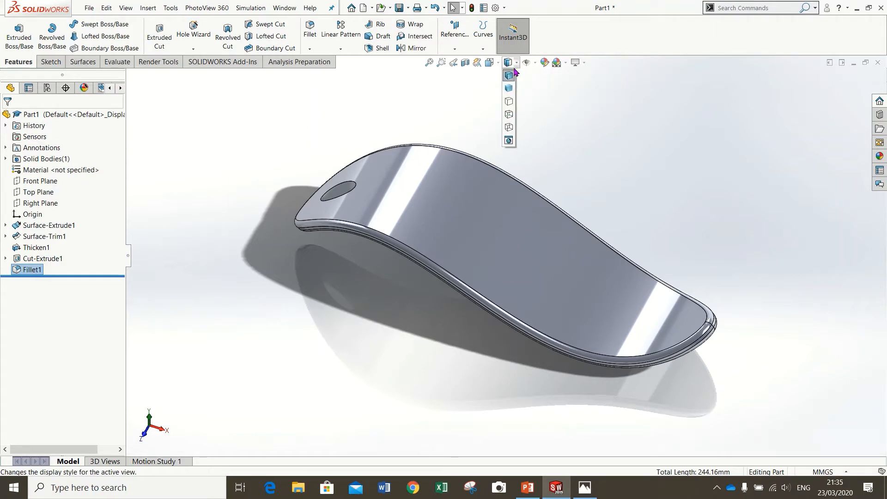
{"action": "left_click", "coordinate": [510, 88]}
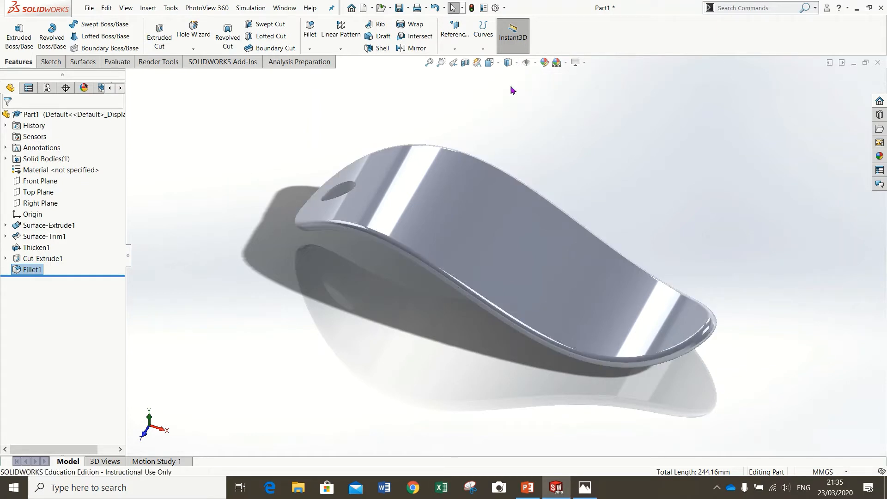
{"action": "left_click", "coordinate": [516, 63]}
{"action": "left_click", "coordinate": [505, 105]}
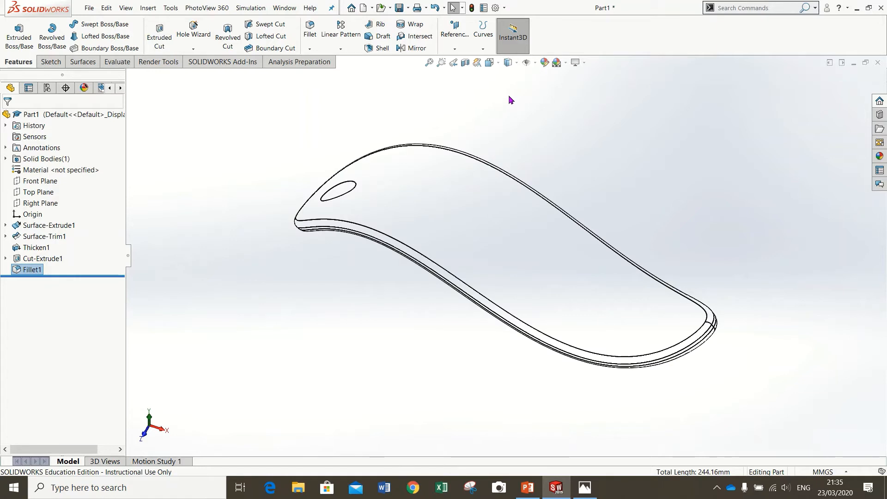
{"action": "left_click", "coordinate": [517, 62]}
{"action": "left_click", "coordinate": [511, 112]}
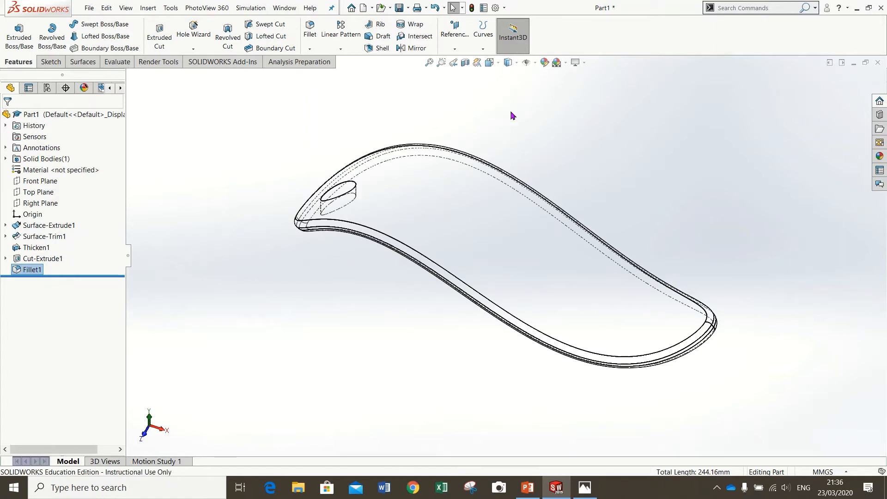
{"action": "left_click", "coordinate": [517, 63]}
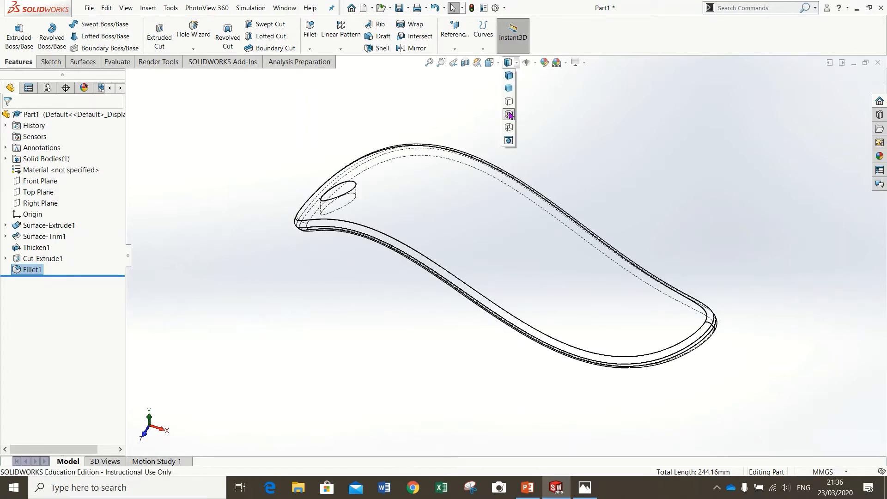
{"action": "left_click", "coordinate": [508, 123]}
{"action": "left_click", "coordinate": [517, 63]}
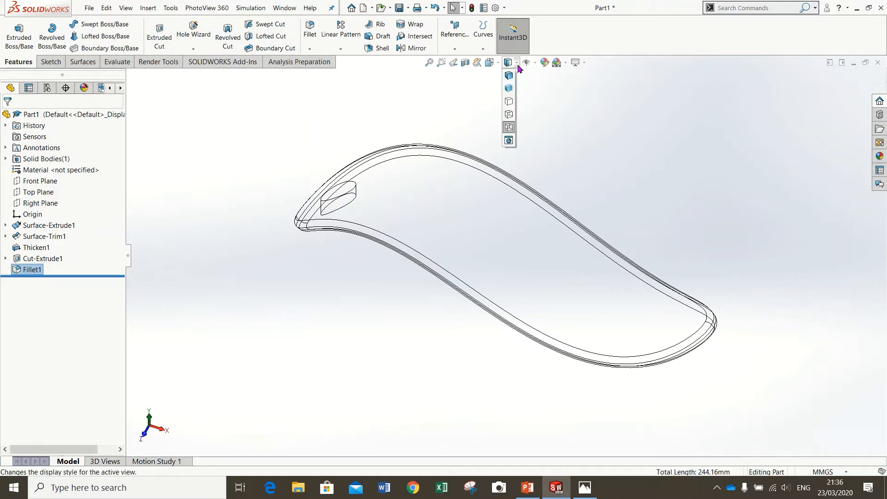
{"action": "left_click", "coordinate": [509, 76]}
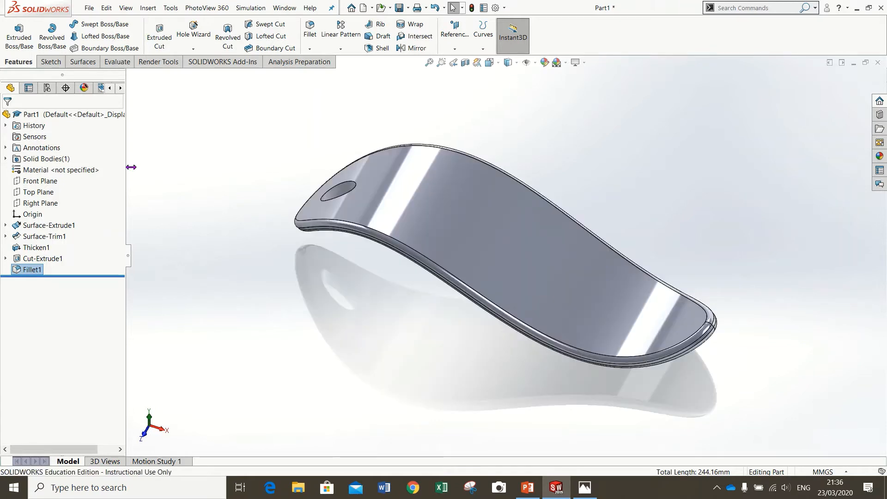
{"action": "middle_click_drag", "start_coordinate": [397, 308], "coordinate": [378, 266]}
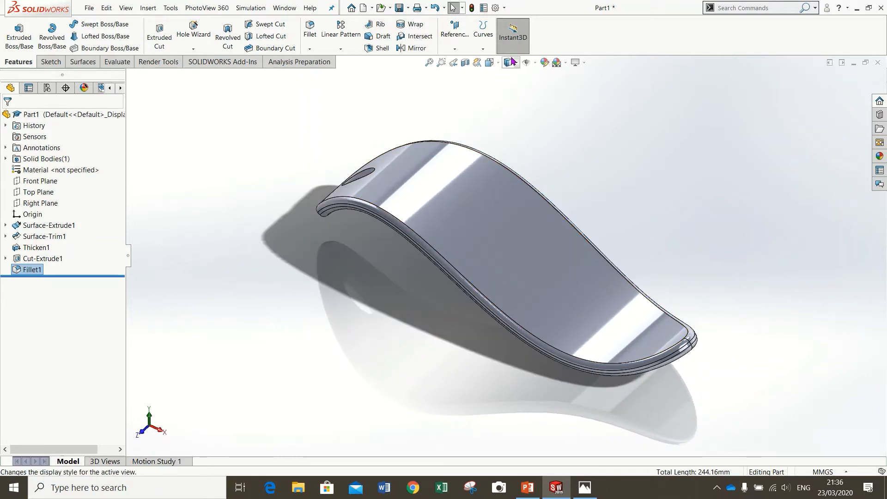
{"action": "middle_click_drag", "start_coordinate": [519, 219], "coordinate": [526, 226]}
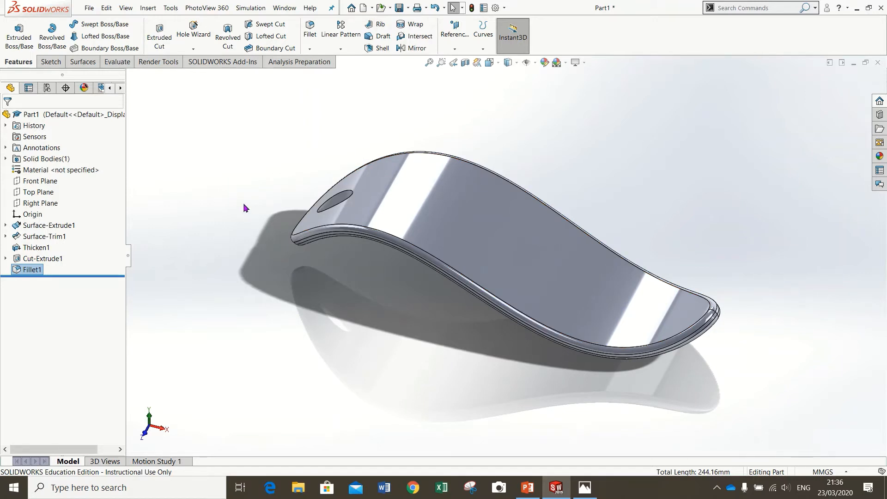
{"action": "key", "text": "space"}
{"action": "left_click", "coordinate": [340, 248]}
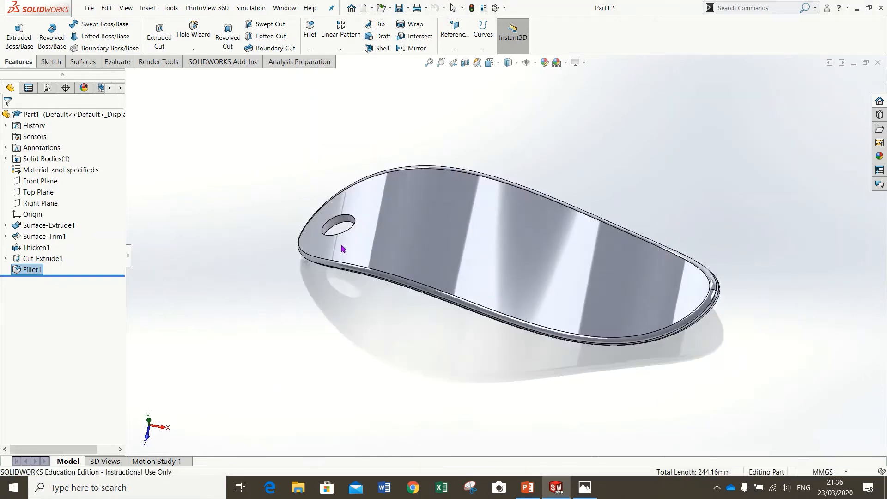
Create a reference plane offset 20 mm above the Top Plane, clear of the curved body.
{"action": "middle_click_drag", "start_coordinate": [370, 365], "coordinate": [354, 211]}
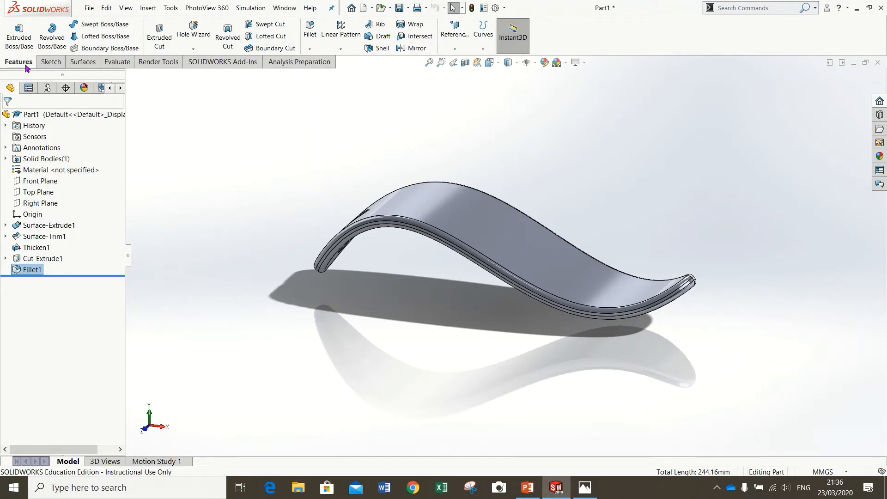
{"action": "left_click", "coordinate": [455, 49]}
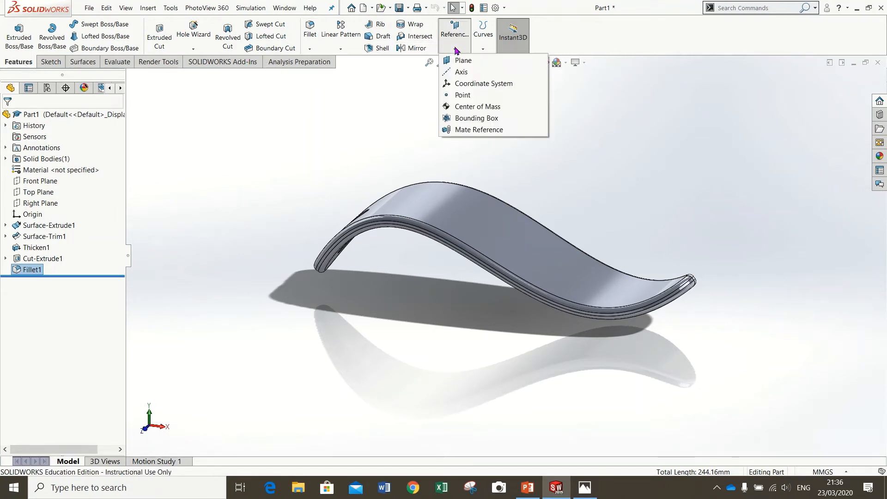
{"action": "left_click", "coordinate": [468, 61]}
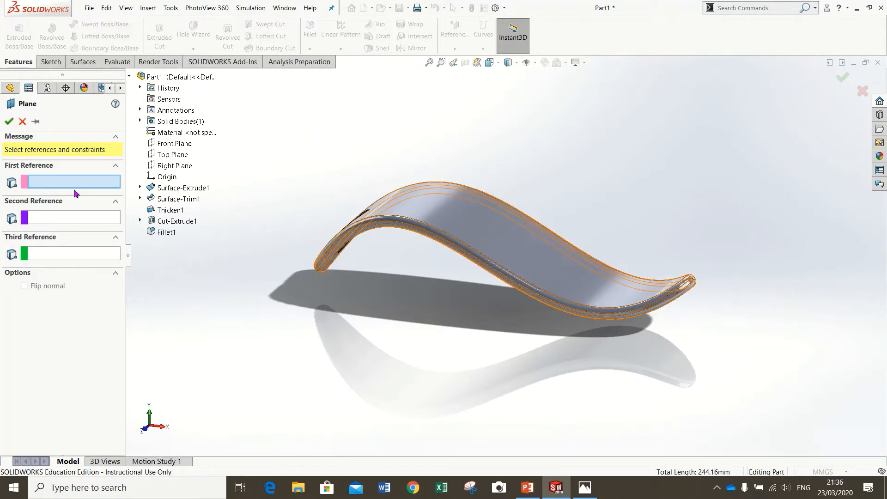
{"action": "left_click", "coordinate": [163, 156]}
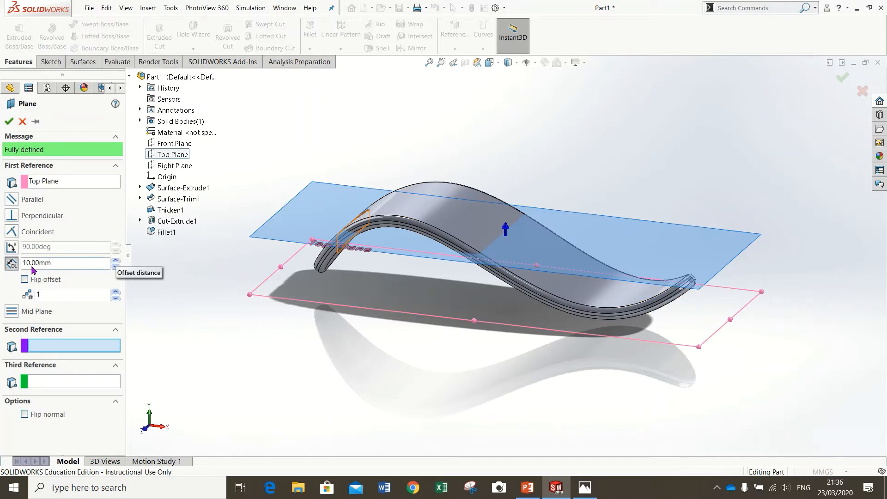
{"action": "left_click", "coordinate": [116, 260]}
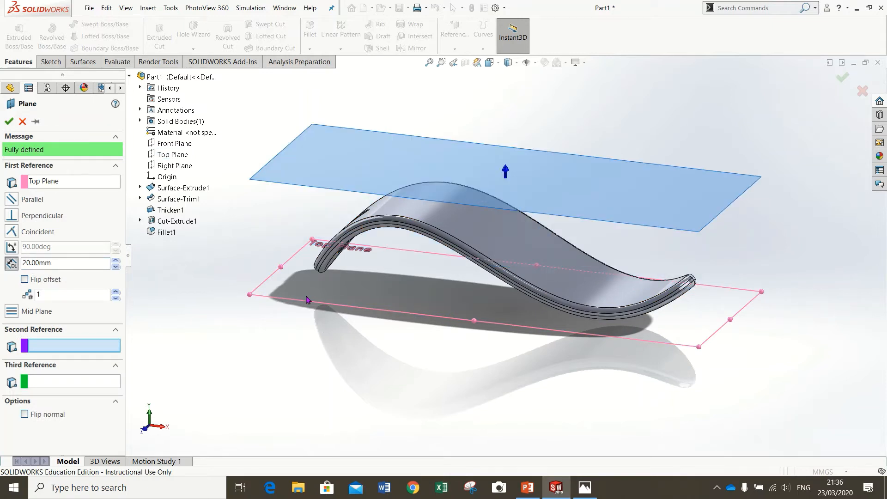
{"action": "middle_click_drag", "start_coordinate": [307, 299], "coordinate": [337, 347]}
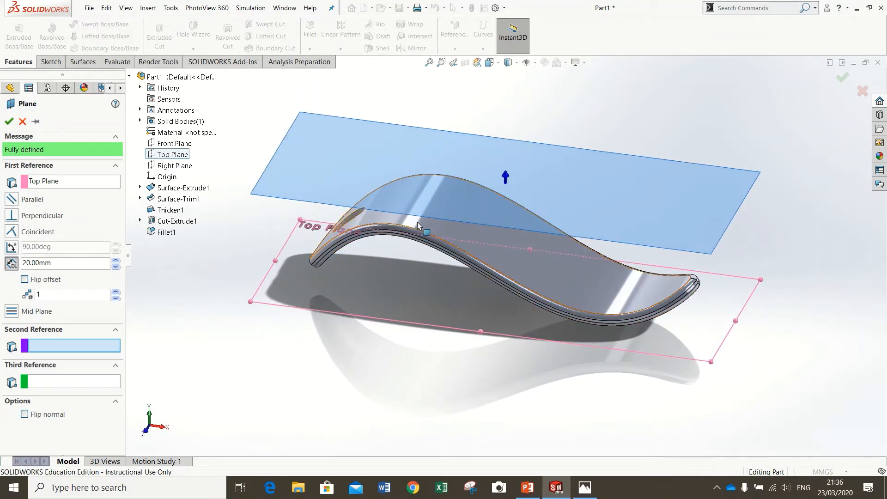
{"action": "left_click", "coordinate": [9, 121]}
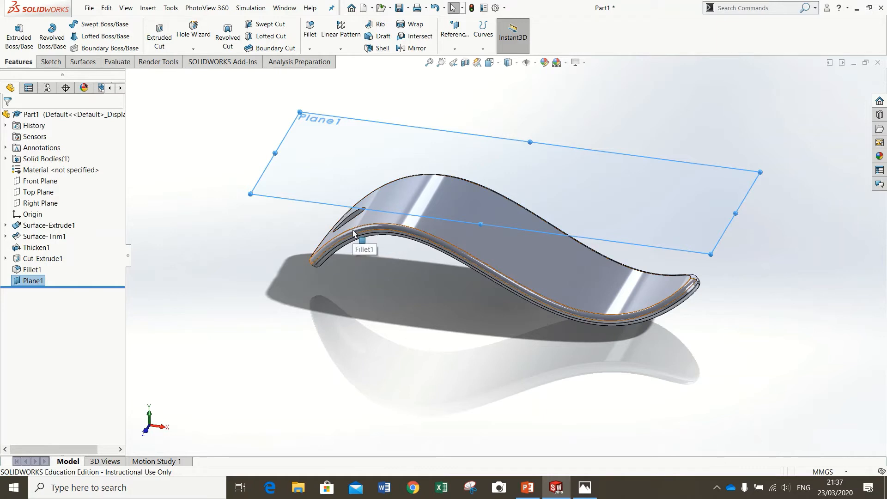
Add the sketch text "My Shoehorn" on the offset plane, placing it along the body's centreline about 17 mm from the origin.
{"action": "left_click", "coordinate": [49, 63]}
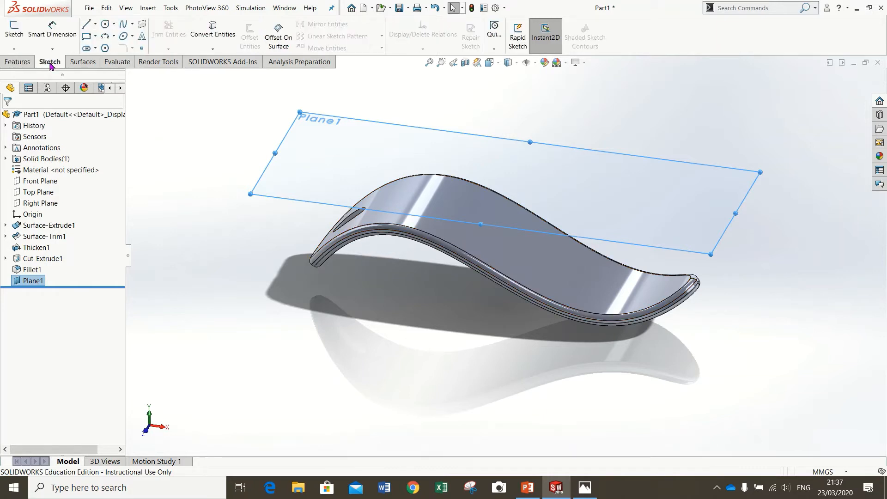
{"action": "left_click", "coordinate": [143, 40]}
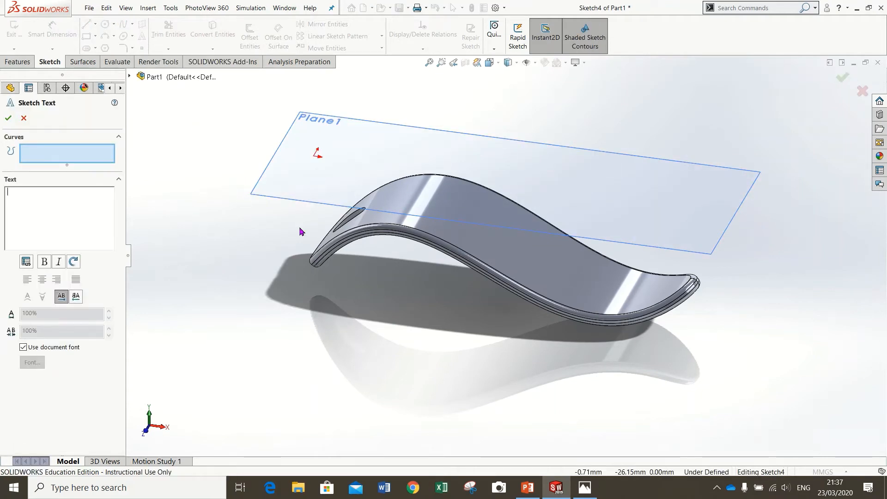
{"action": "middle_click_drag", "start_coordinate": [508, 227], "coordinate": [519, 359]}
{"action": "key", "text": "space"}
{"action": "left_click", "coordinate": [444, 231]}
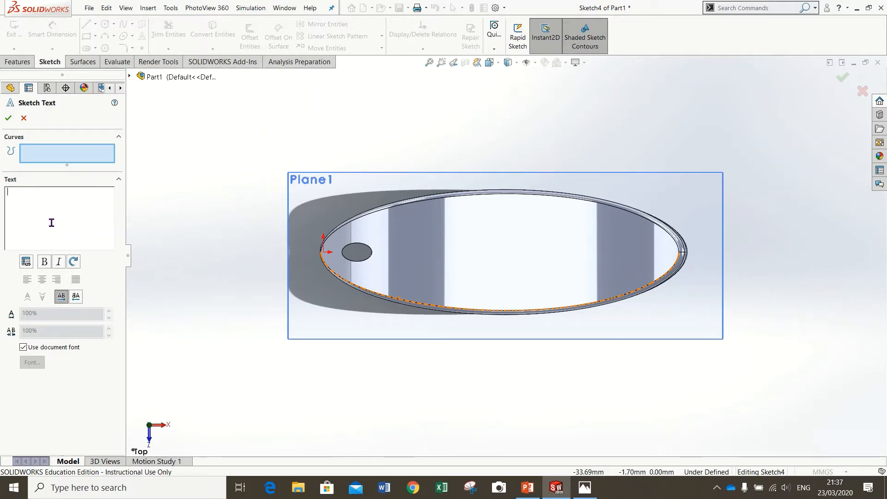
{"action": "type", "text": "MY"}
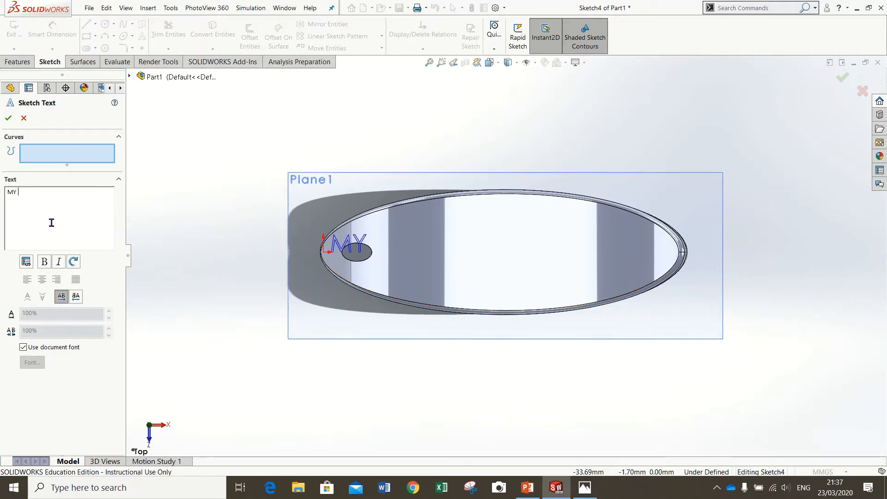
{"action": "key", "text": "BackSpace"}
{"action": "type", "text": "y Shoe"}
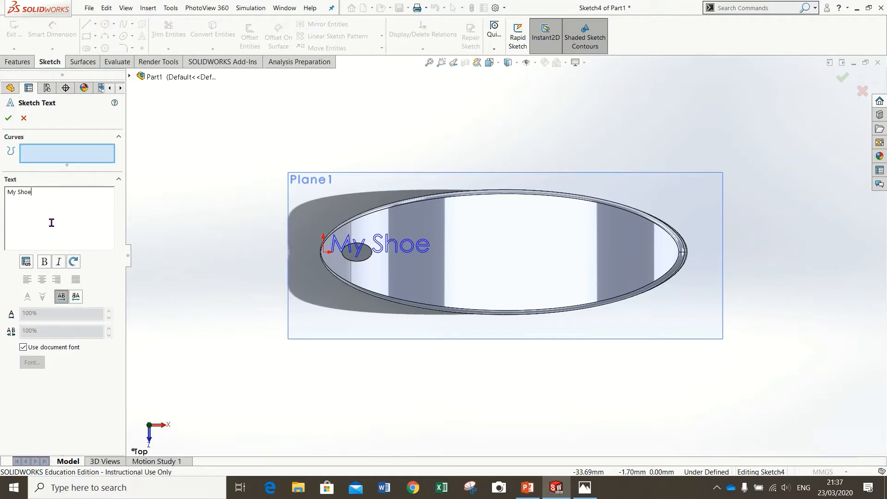
{"action": "type", "text": "horn"}
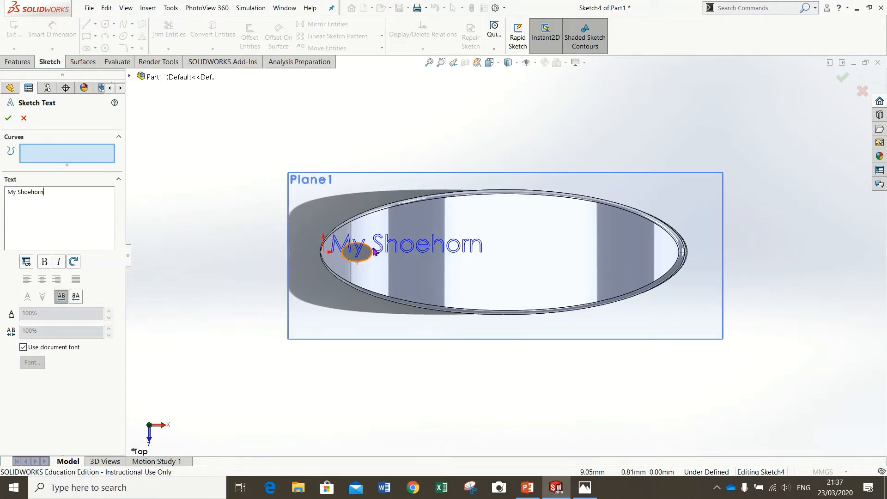
{"action": "left_click", "coordinate": [420, 259]}
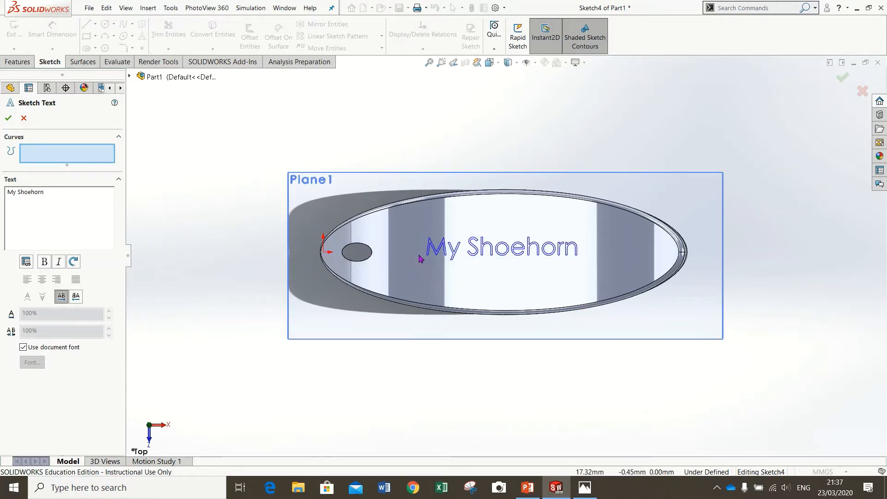
{"action": "left_click", "coordinate": [423, 261]}
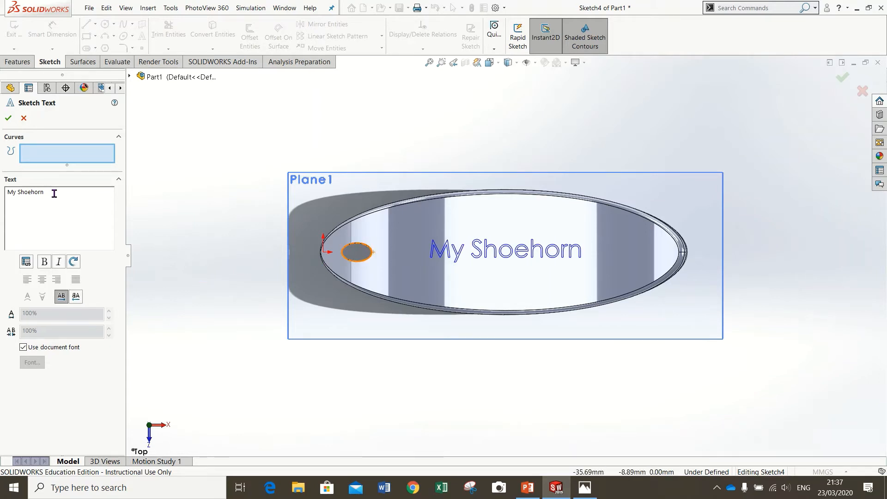
Turn off the document font for the sketch text and set its font to Chiller with a 10 mm height.
{"action": "left_click", "coordinate": [23, 348]}
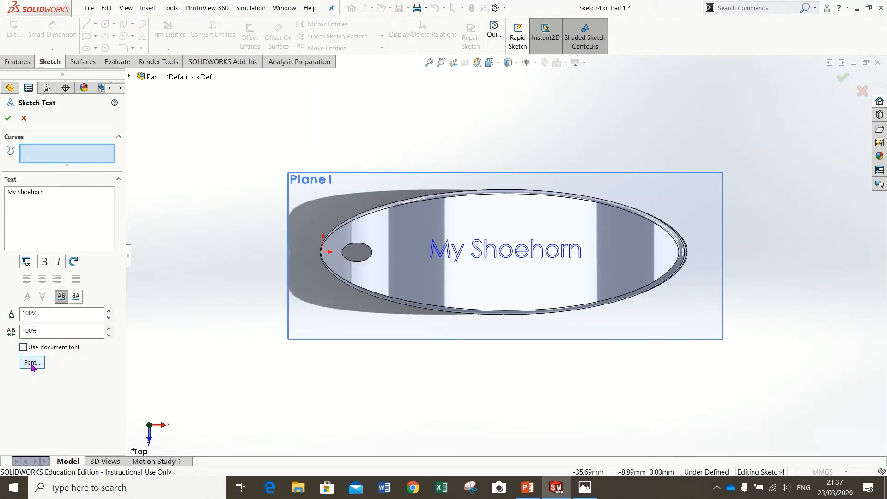
{"action": "left_click", "coordinate": [32, 363]}
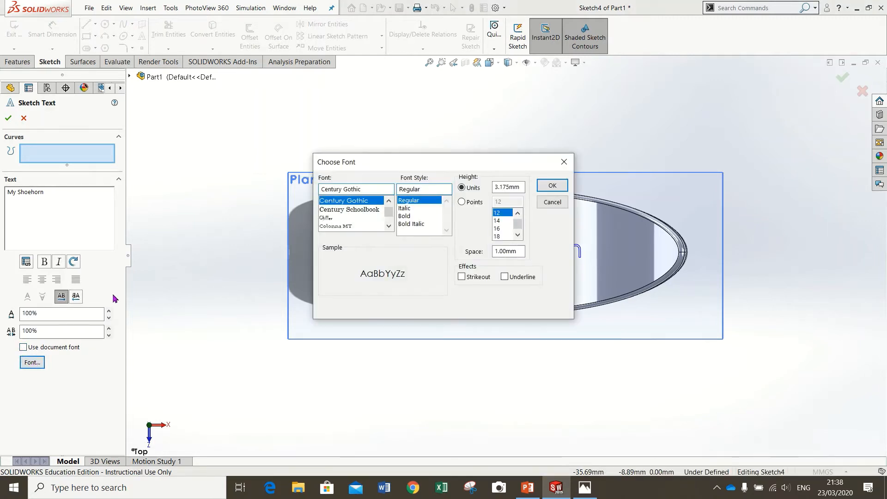
{"action": "double_click", "coordinate": [502, 187]}
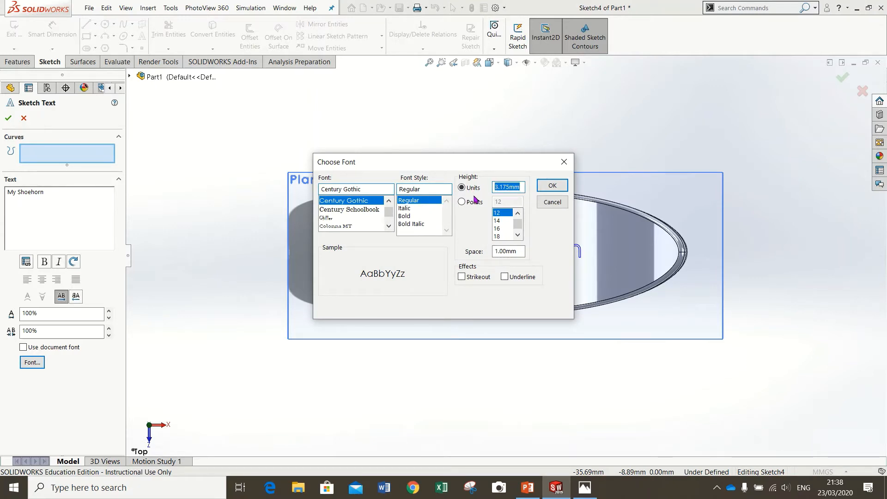
{"action": "type", "text": "10"}
{"action": "left_click", "coordinate": [332, 219]}
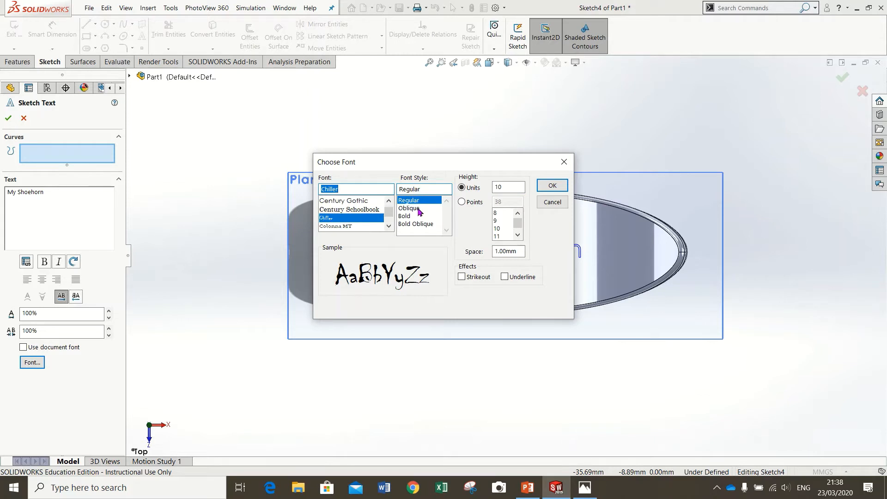
{"action": "left_click", "coordinate": [553, 186]}
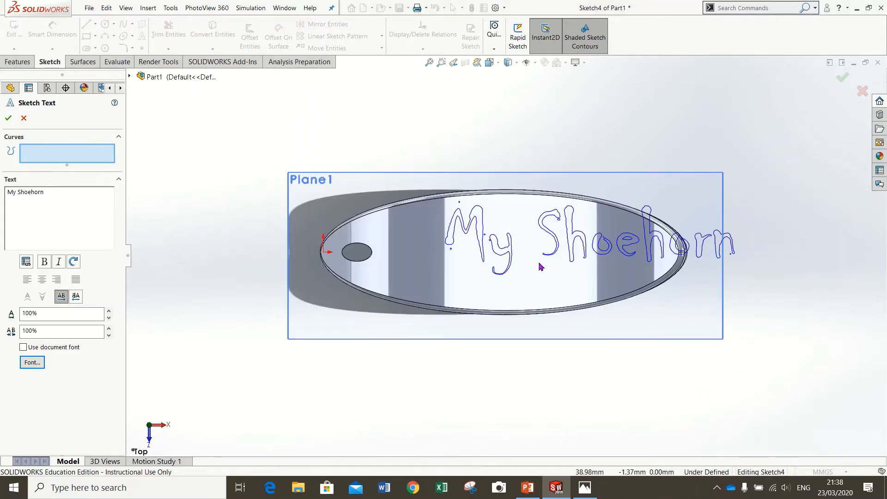
Reposition the enlarged text towards the origin end so it starts just past the elliptical hole.
{"action": "left_click", "coordinate": [441, 254]}
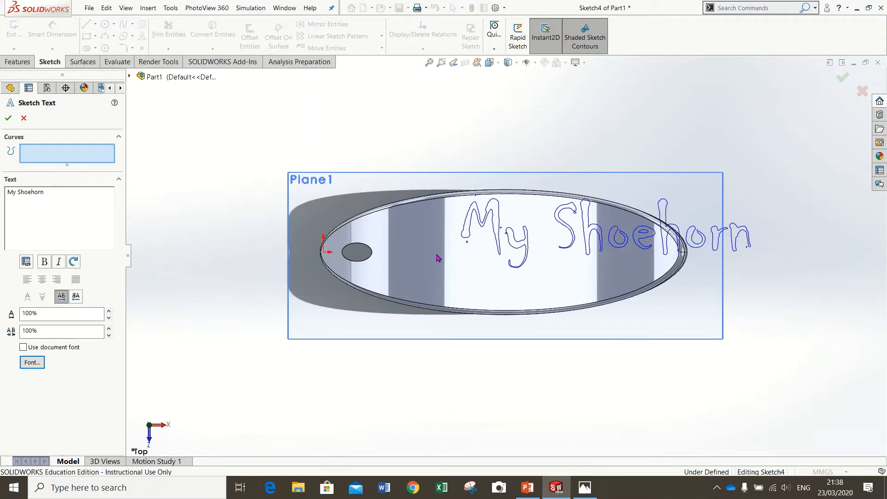
{"action": "left_click", "coordinate": [398, 263]}
{"action": "left_click", "coordinate": [393, 264]}
{"action": "left_click", "coordinate": [374, 266]}
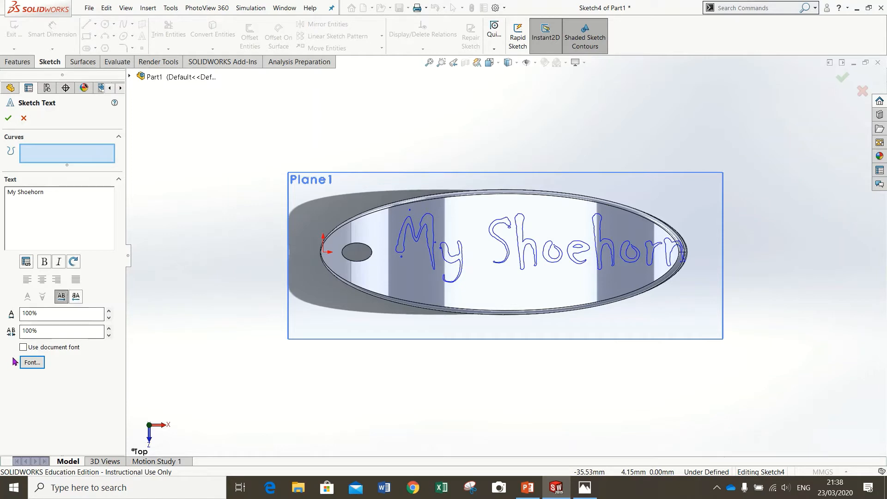
Reduce the font height of the "My Shoehorn" sketch text to 8 mm.
{"action": "left_click", "coordinate": [32, 362]}
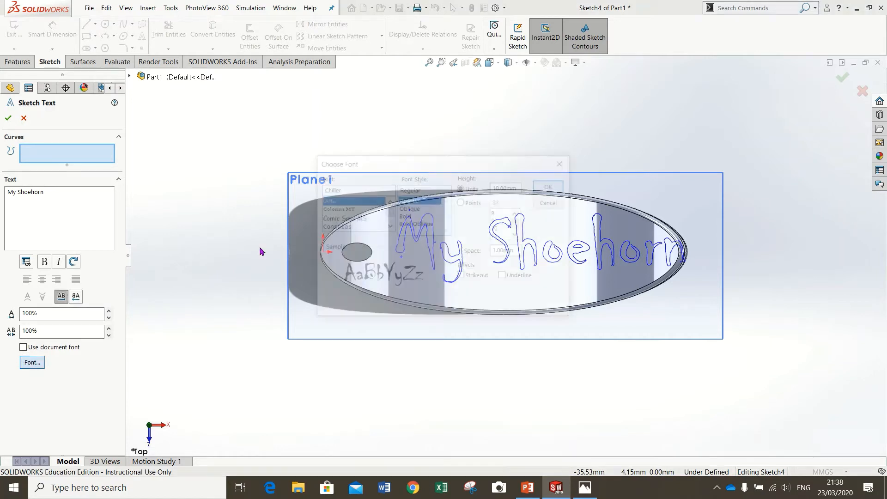
{"action": "double_click", "coordinate": [517, 187]}
{"action": "type", "text": "8"}
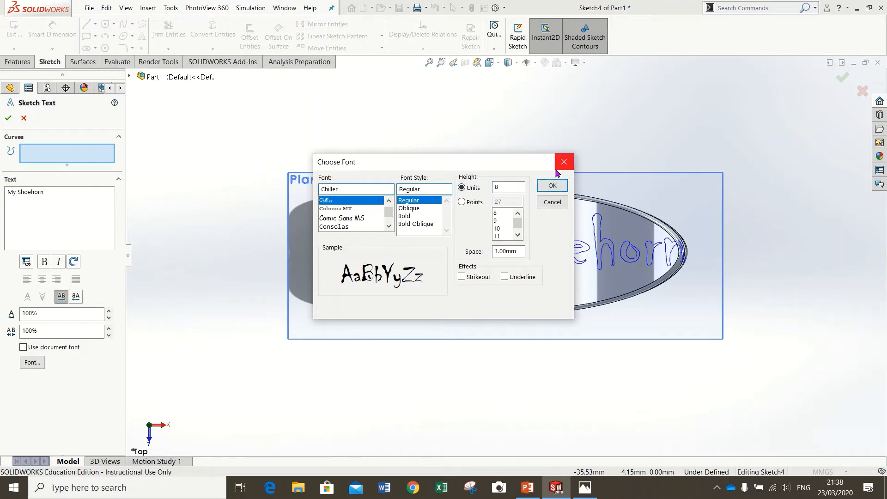
{"action": "left_click", "coordinate": [553, 186]}
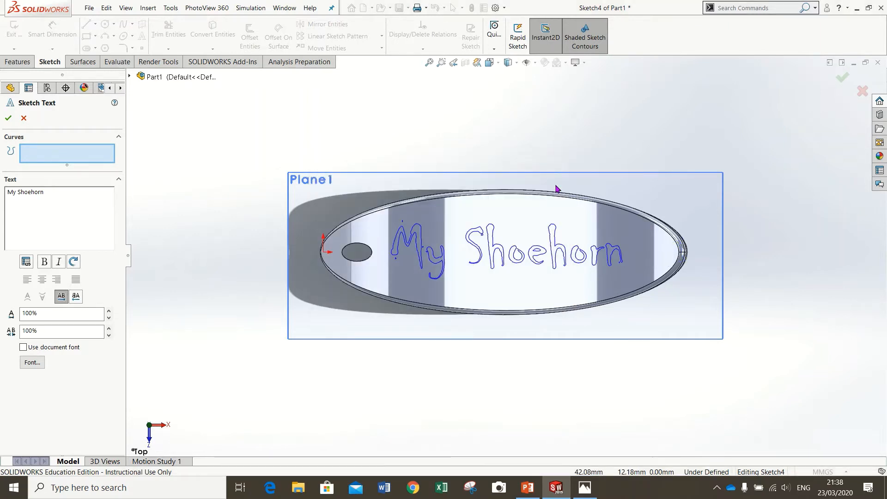
Reposition the "My Shoehorn" text along the body so it sits roughly midway between the elliptical hole and the far end.
{"action": "left_click", "coordinate": [409, 263]}
{"action": "left_click", "coordinate": [417, 265]}
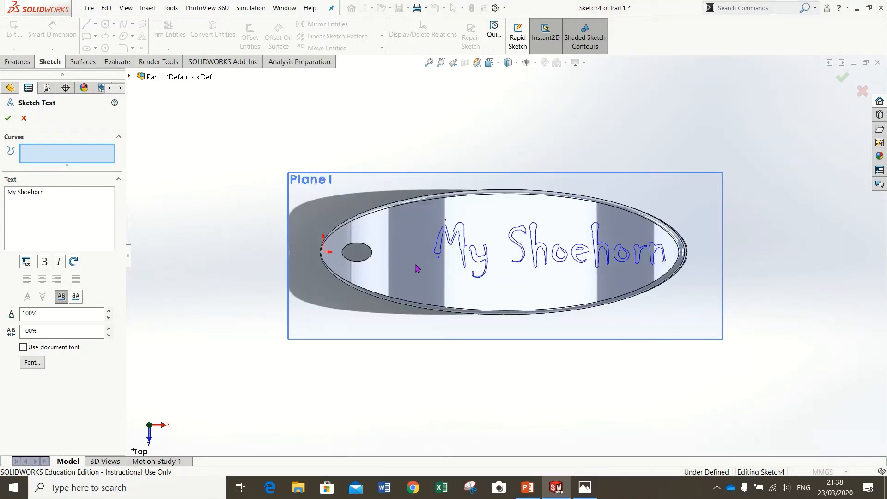
{"action": "left_click", "coordinate": [409, 267]}
{"action": "left_click", "coordinate": [393, 271]}
{"action": "left_click", "coordinate": [401, 274]}
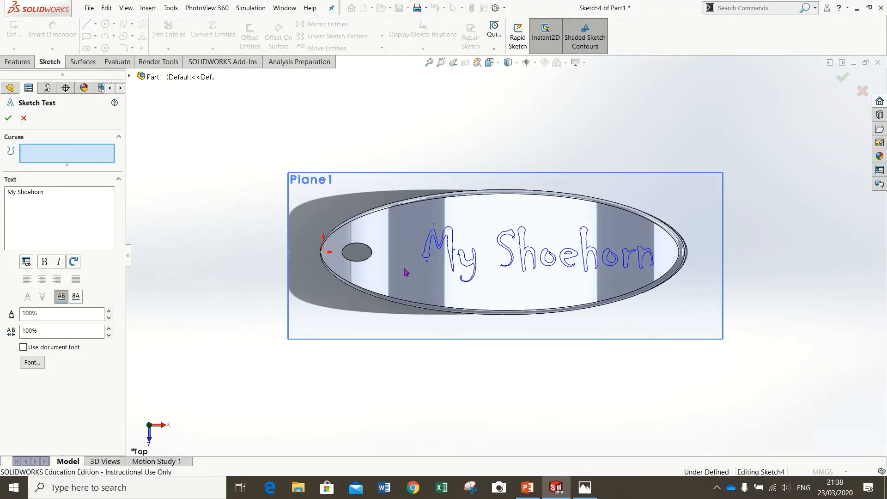
{"action": "left_click", "coordinate": [400, 273]}
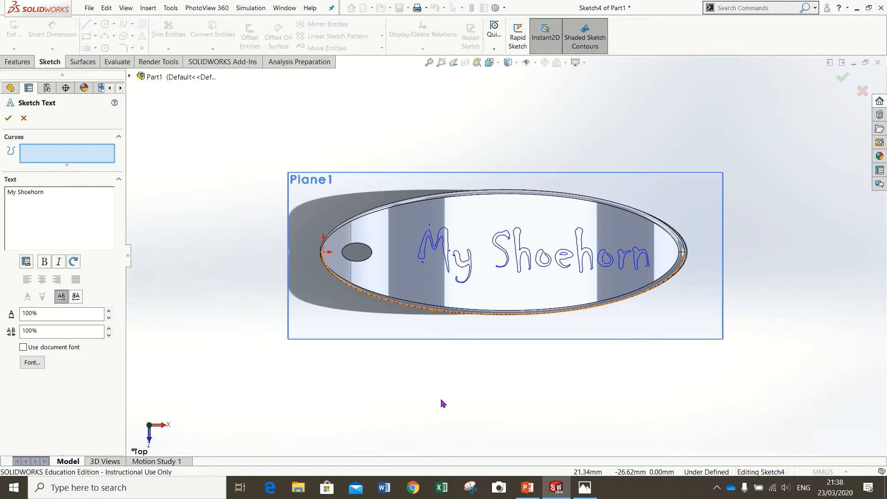
Try an Extruded Cut of the text sketch from the offset plane with the Through All end condition.
{"action": "mouse_move", "coordinate": [441, 403]}
{"action": "middle_mouse_down"}
{"action": "mouse_move", "coordinate": [420, 390]}
{"action": "mouse_move", "coordinate": [428, 396]}
{"action": "mouse_move", "coordinate": [422, 321]}
{"action": "mouse_move", "coordinate": [430, 311]}
{"action": "middle_mouse_up"}
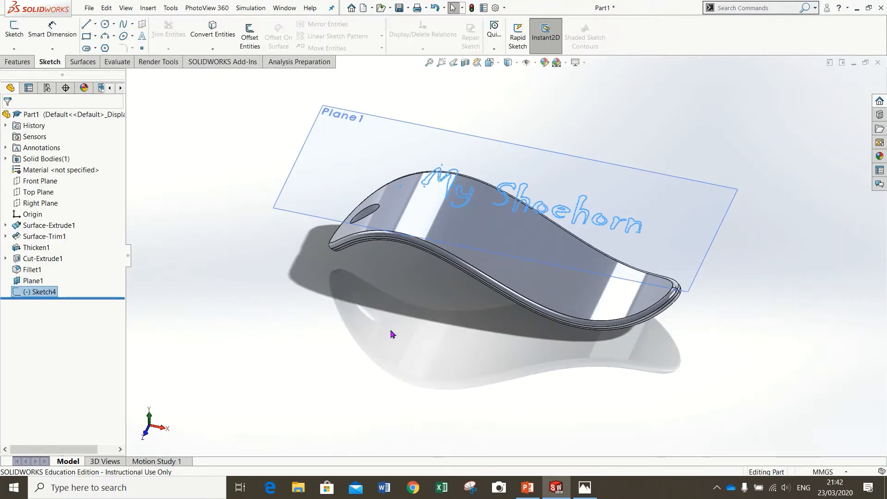
{"action": "middle_click_drag", "start_coordinate": [422, 326], "coordinate": [412, 314]}
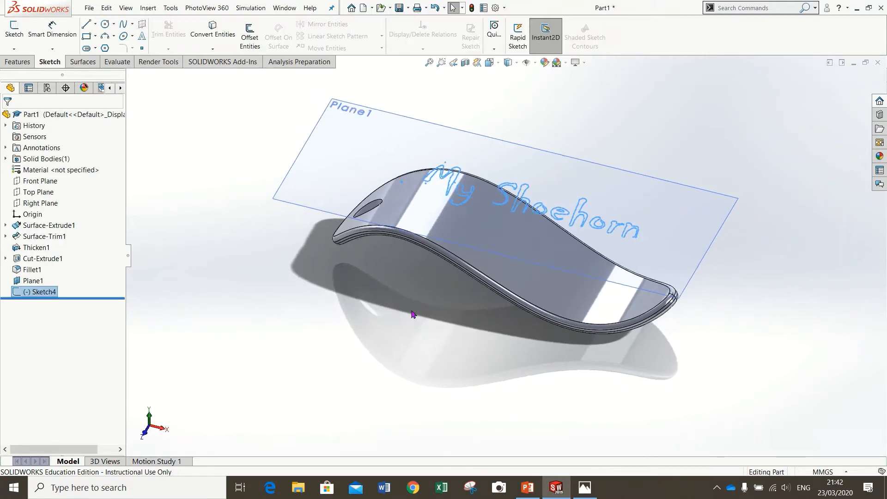
{"action": "left_click", "coordinate": [13, 67]}
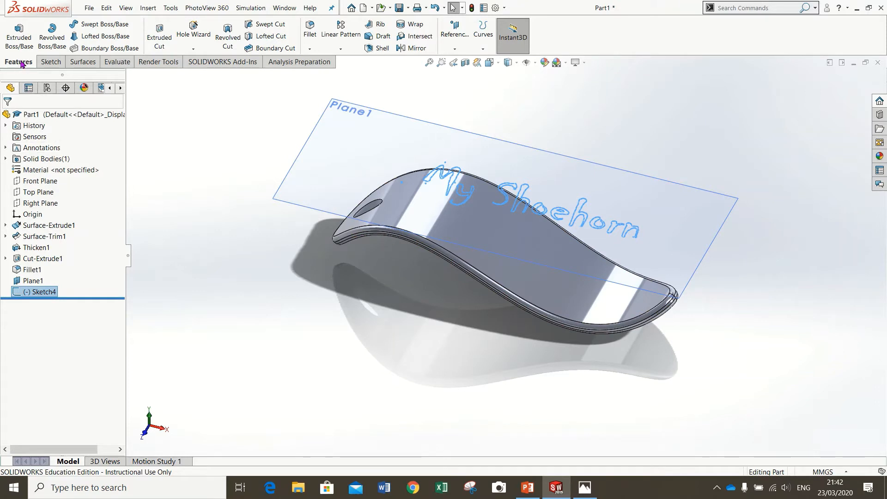
{"action": "left_click", "coordinate": [153, 34]}
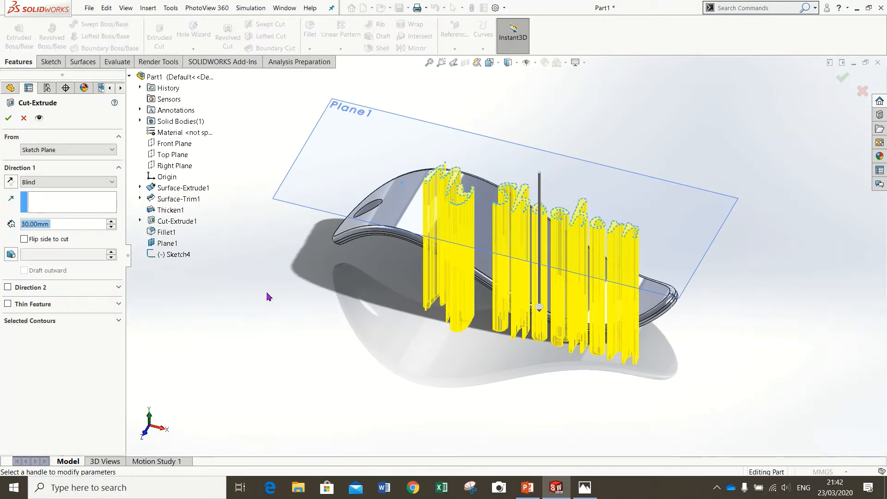
{"action": "left_click", "coordinate": [105, 182]}
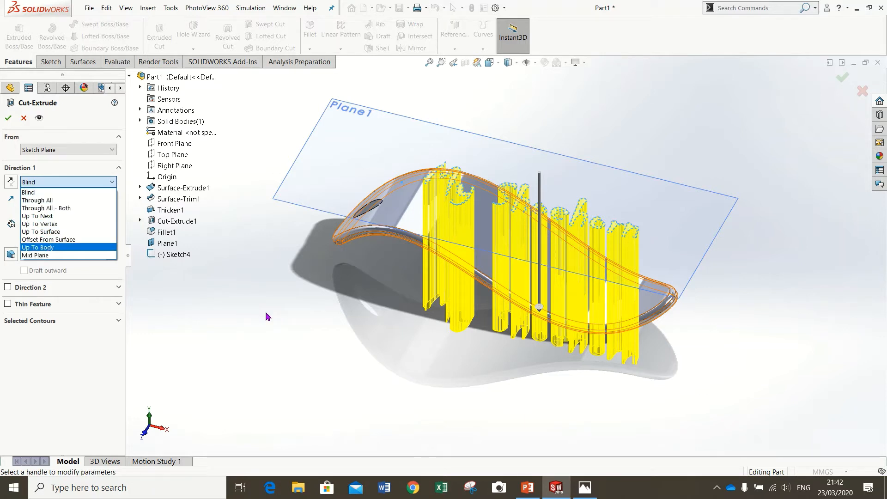
{"action": "left_click", "coordinate": [47, 201]}
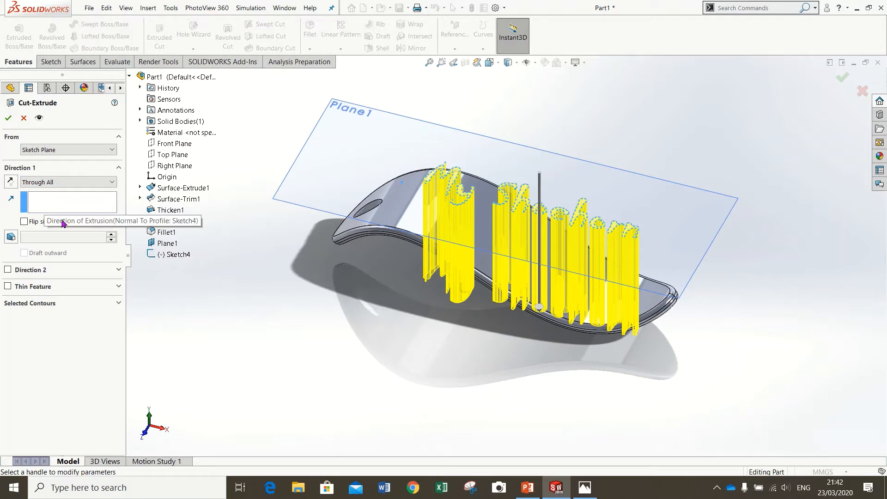
{"action": "left_click", "coordinate": [8, 118]}
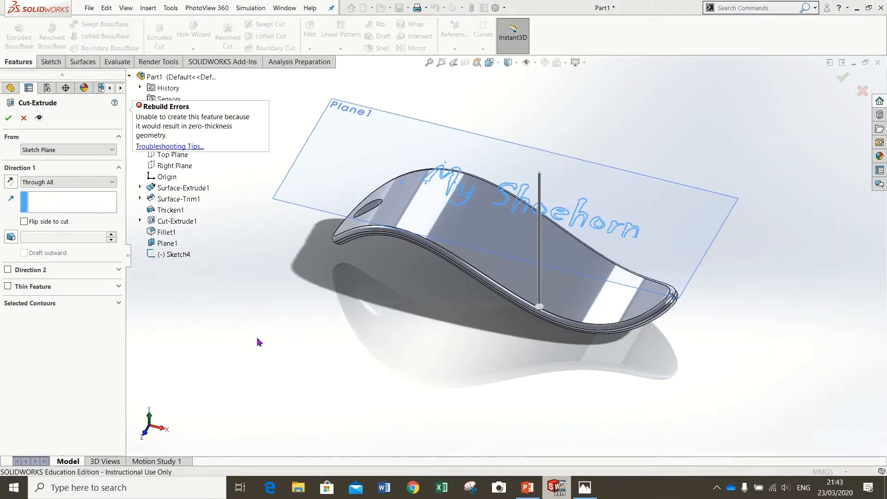
Try ending the text cut Up To Vertex on the body and at a blind depth of 20 mm, and leave the cut command.
{"action": "left_click", "coordinate": [50, 183]}
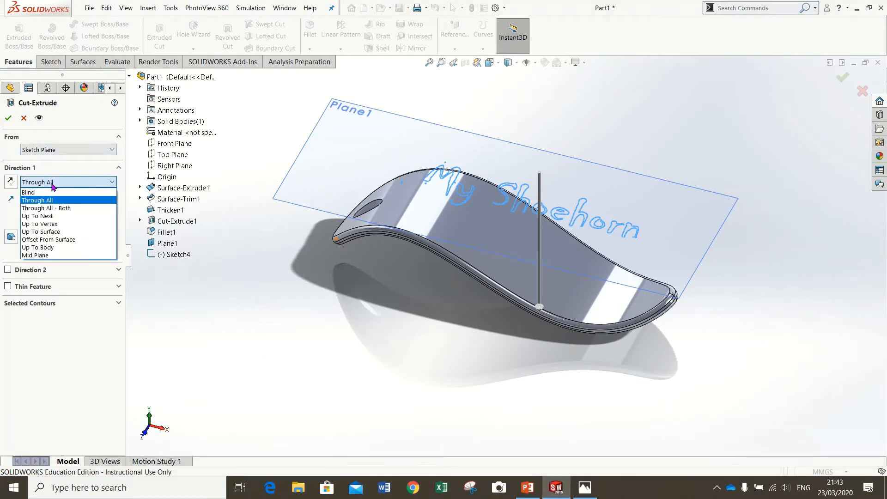
{"action": "left_click", "coordinate": [59, 224]}
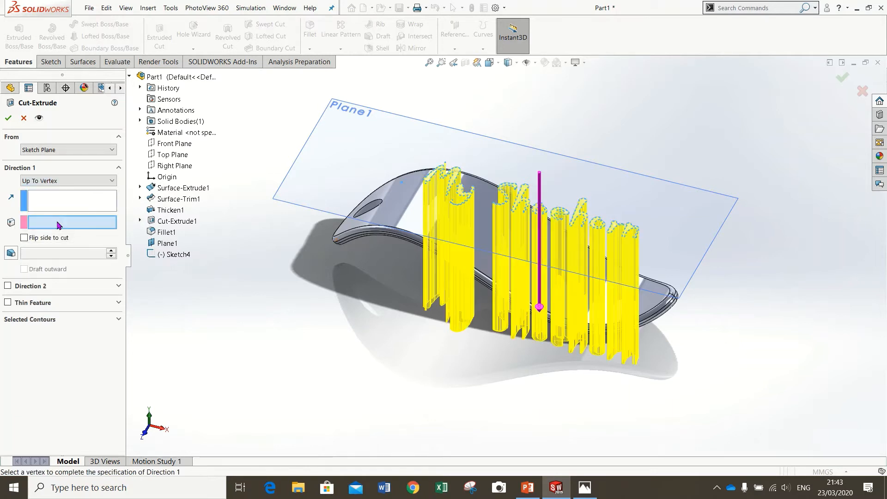
{"action": "left_click", "coordinate": [58, 225]}
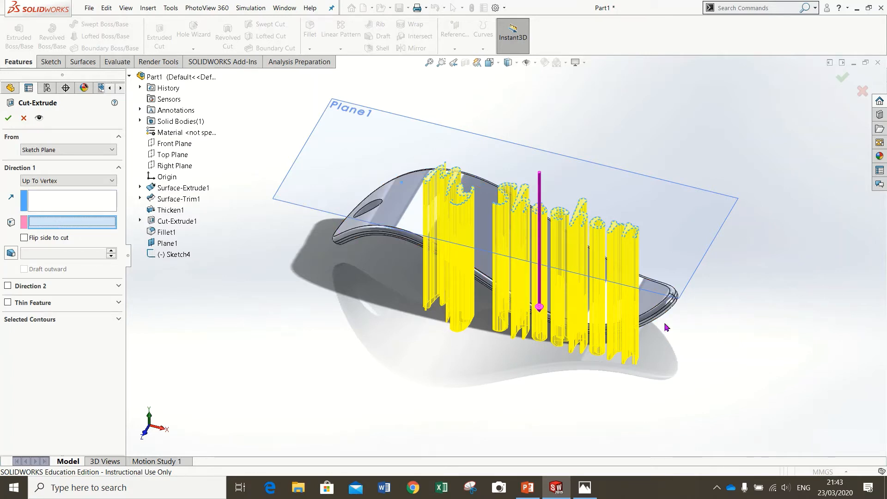
{"action": "left_click", "coordinate": [652, 308]}
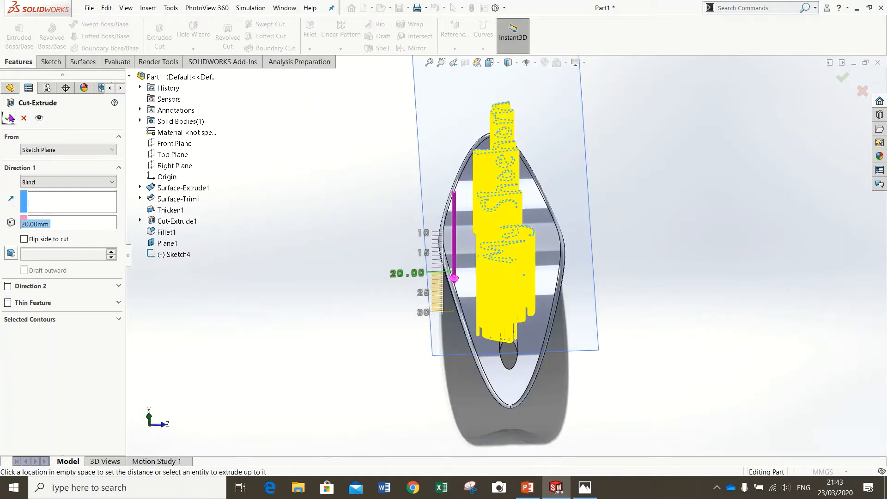
{"action": "left_click", "coordinate": [10, 118]}
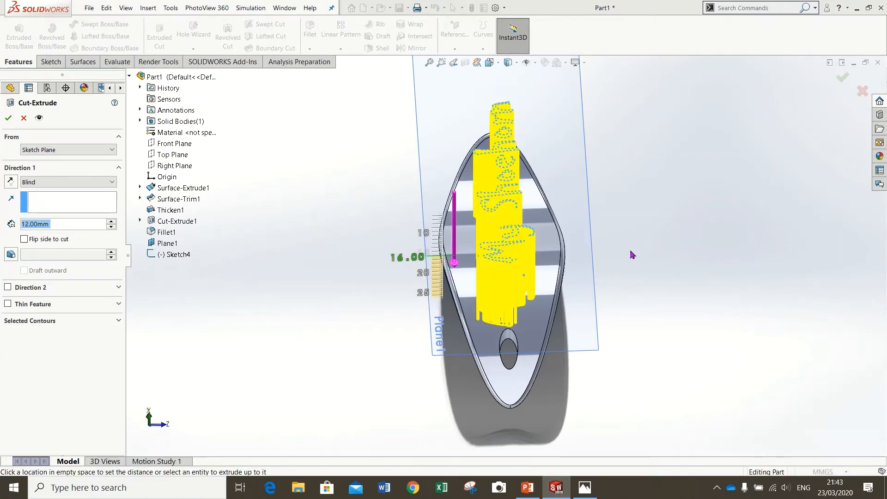
{"action": "middle_click_drag", "start_coordinate": [430, 298], "coordinate": [291, 283]}
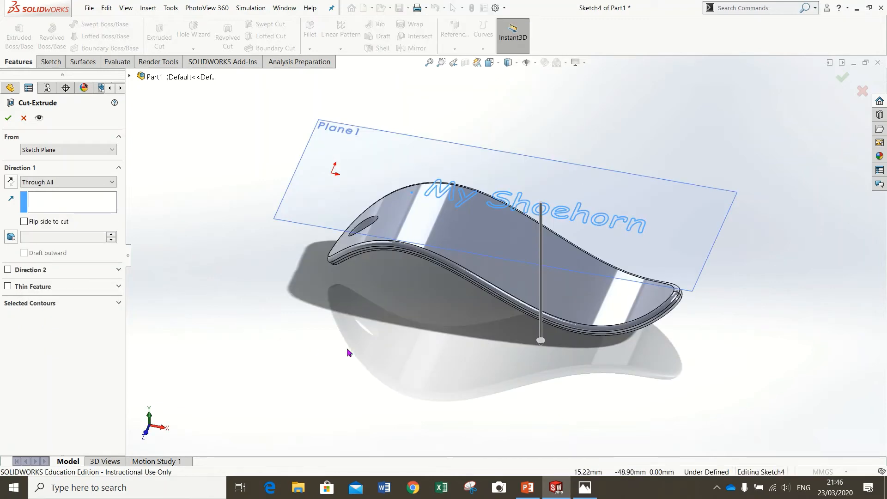
{"action": "left_click", "coordinate": [23, 117]}
Cut the "My Shoehorn" text from the offset plane Through All the shoehorn, keeping all resulting bodies.
{"action": "mouse_move", "coordinate": [554, 326]}
{"action": "middle_mouse_down"}
{"action": "mouse_move", "coordinate": [551, 353]}
{"action": "mouse_move", "coordinate": [550, 318]}
{"action": "middle_mouse_up"}
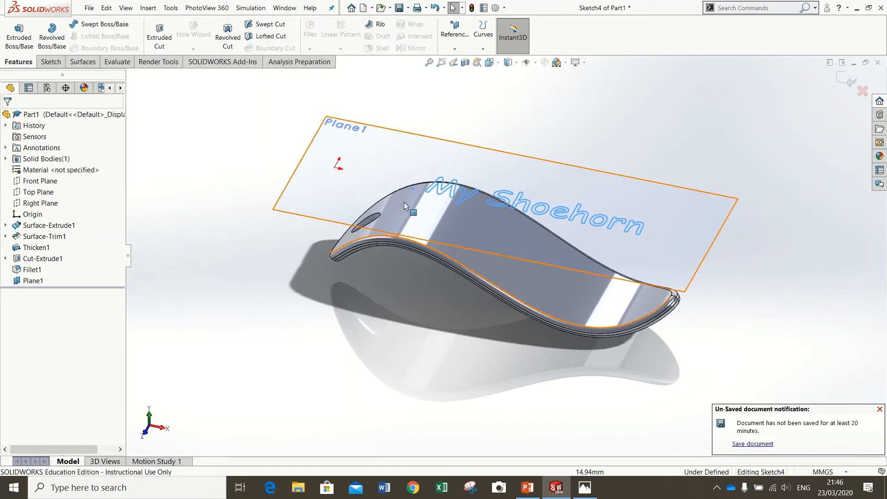
{"action": "middle_click_drag", "start_coordinate": [521, 233], "coordinate": [521, 262]}
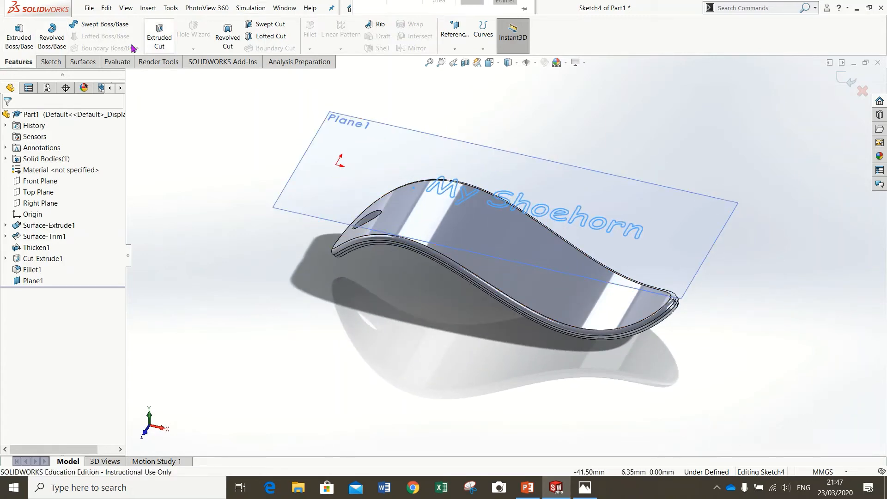
{"action": "left_click", "coordinate": [160, 37]}
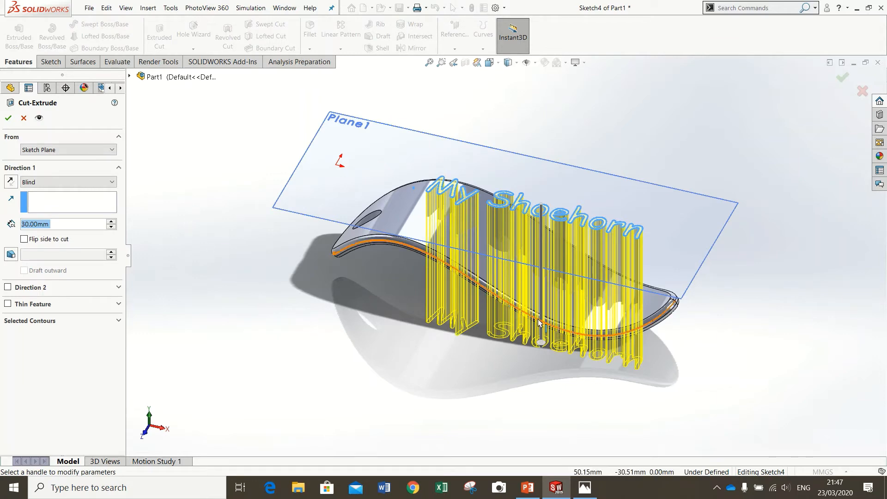
{"action": "middle_click_drag", "start_coordinate": [525, 363], "coordinate": [439, 351]}
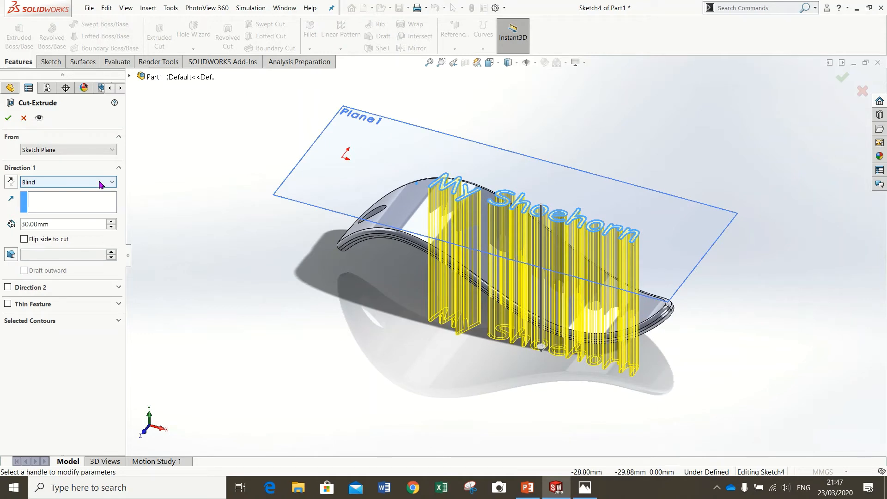
{"action": "left_click", "coordinate": [69, 182]}
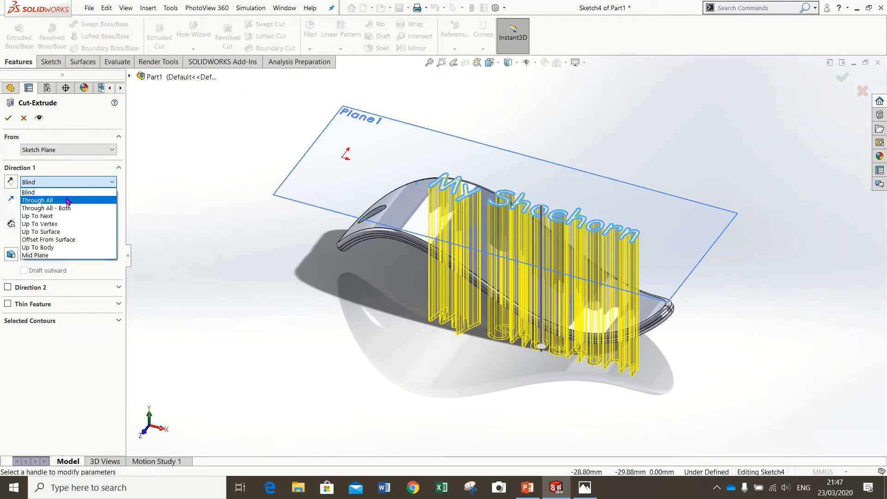
{"action": "left_click", "coordinate": [68, 200]}
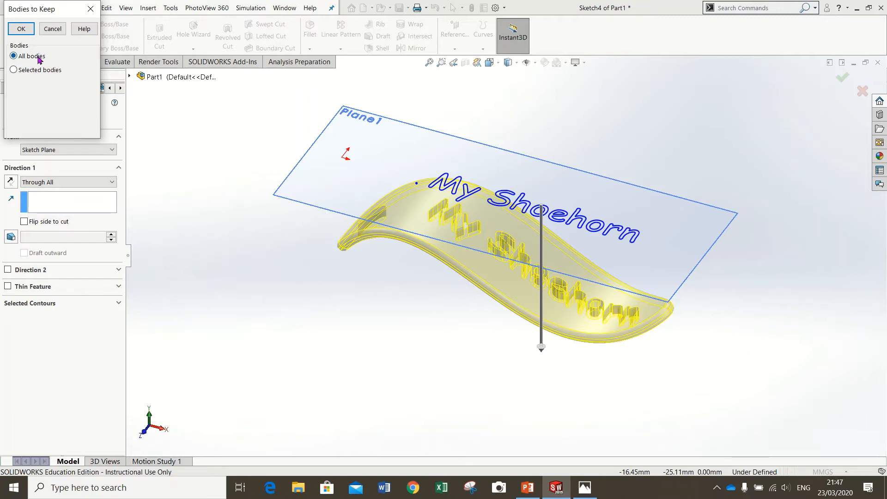
{"action": "left_click", "coordinate": [21, 28]}
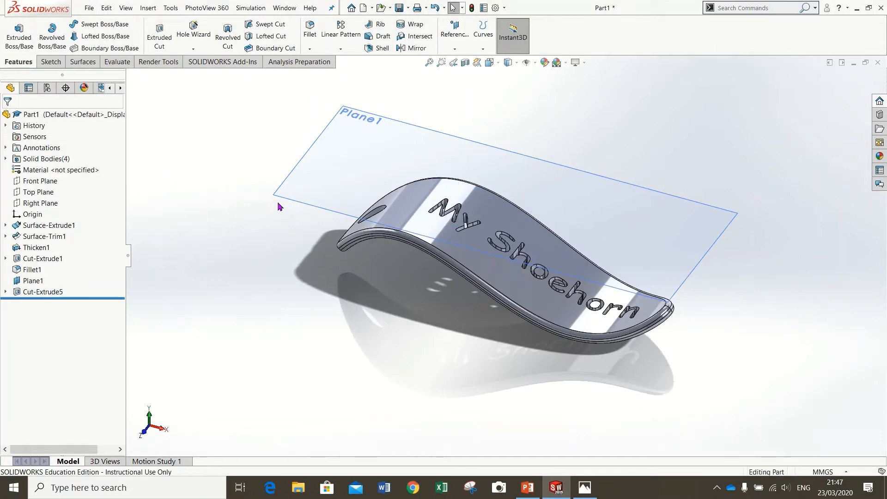
Hide the offset plane and set the display style to shaded without edges.
{"action": "left_click", "coordinate": [297, 197]}
{"action": "right_click", "coordinate": [297, 197]}
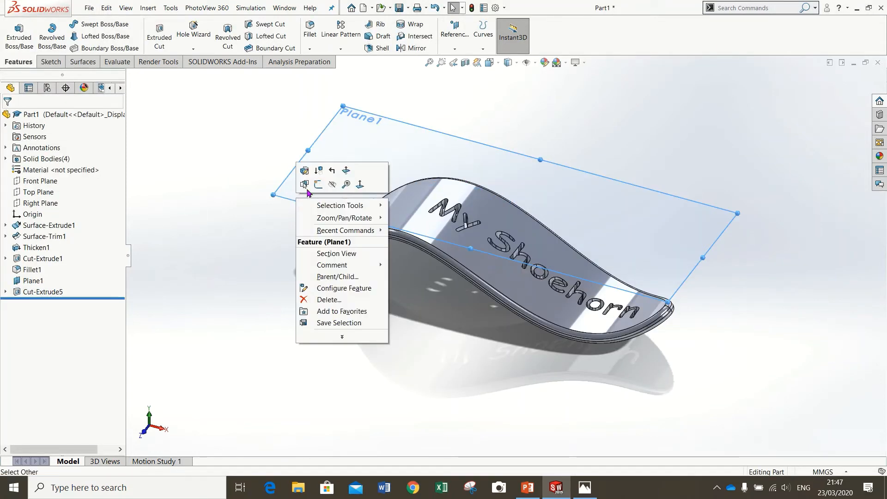
{"action": "left_click", "coordinate": [331, 185]}
{"action": "middle_click_drag", "start_coordinate": [268, 197], "coordinate": [265, 224]}
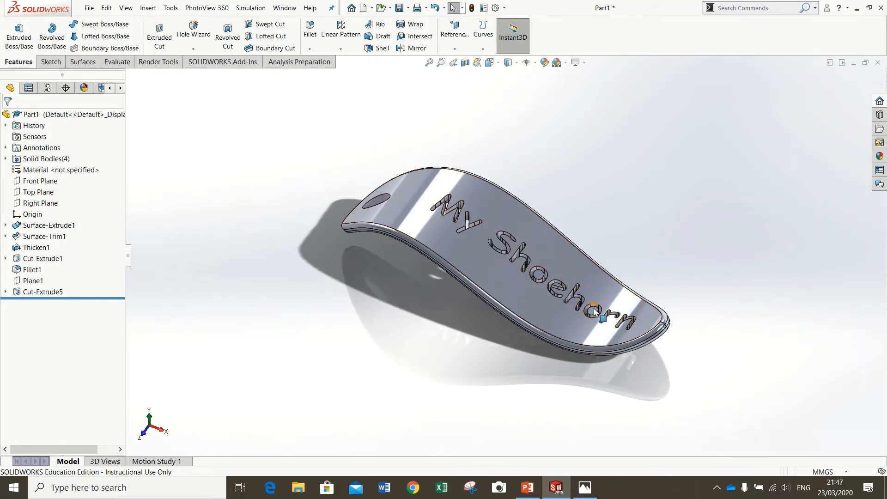
{"action": "middle_click_drag", "start_coordinate": [703, 326], "coordinate": [707, 303]}
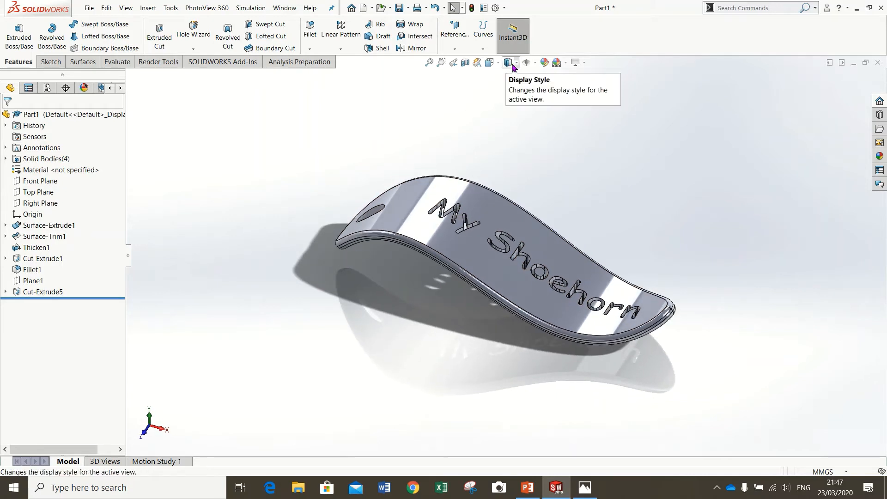
{"action": "left_click", "coordinate": [517, 65]}
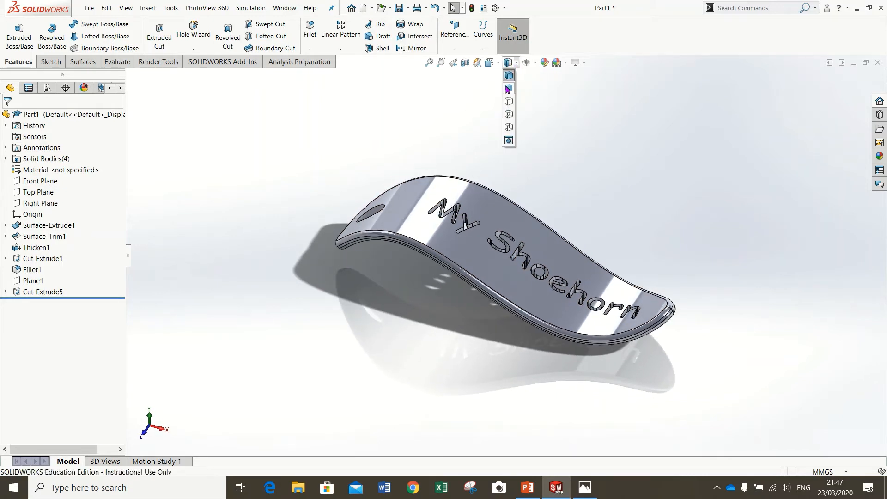
{"action": "left_click", "coordinate": [508, 89]}
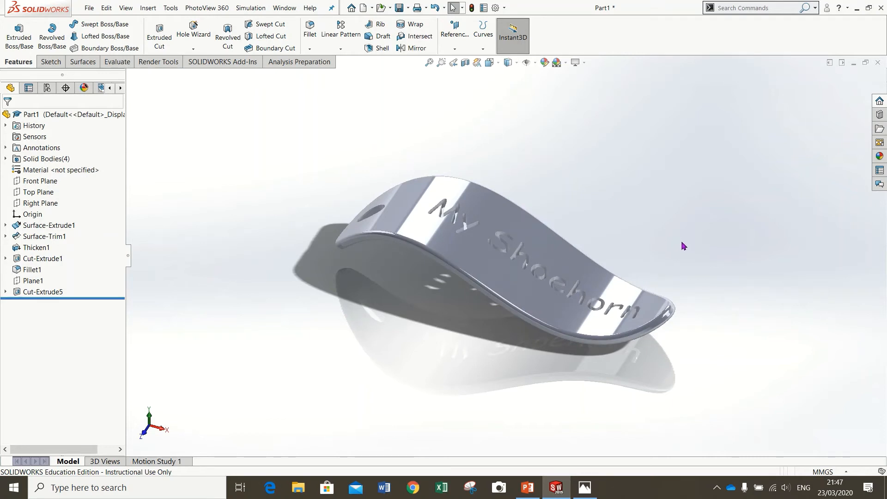
Apply the blue polished ABS high-gloss plastic appearance to the whole shoehorn part.
{"action": "left_click", "coordinate": [880, 158]}
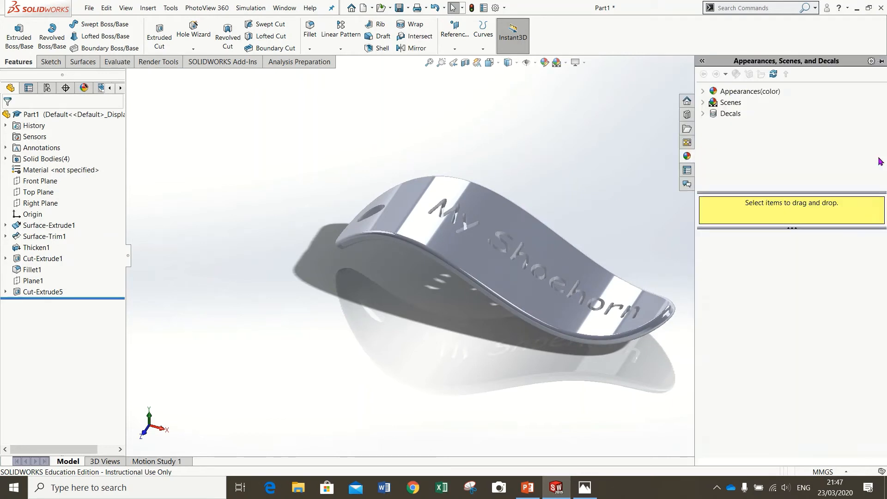
{"action": "left_click", "coordinate": [702, 91]}
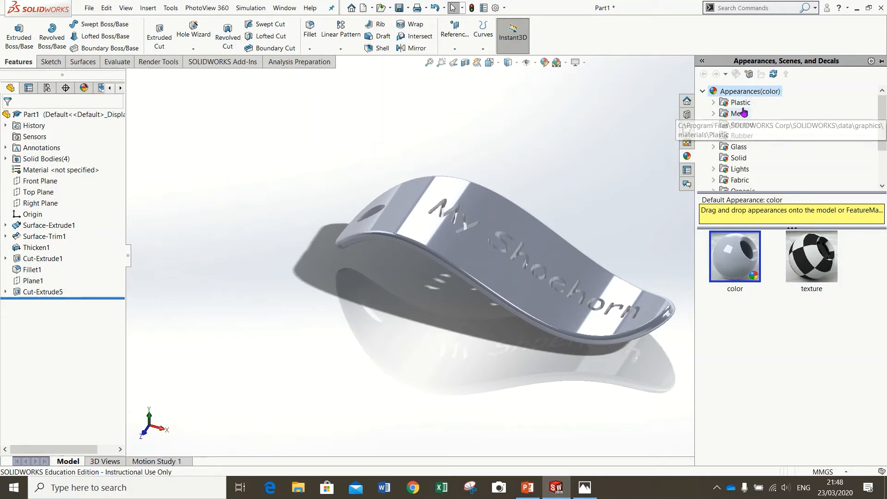
{"action": "left_click", "coordinate": [714, 103]}
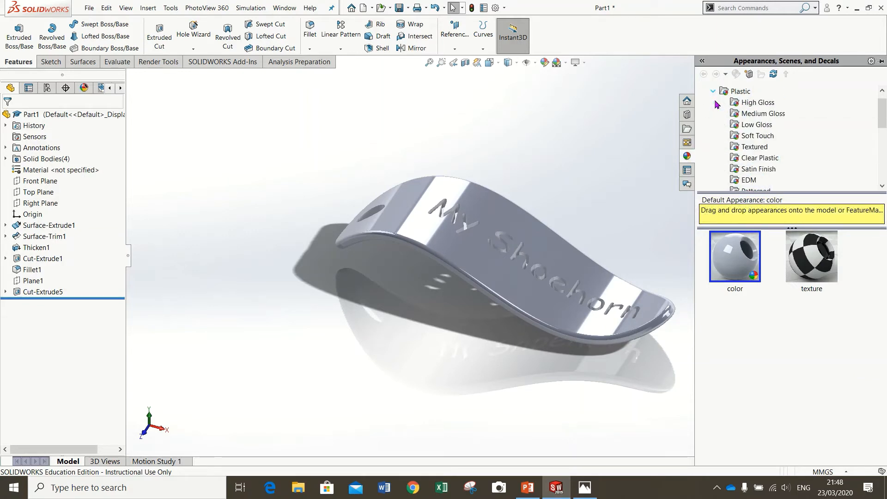
{"action": "left_click", "coordinate": [765, 104]}
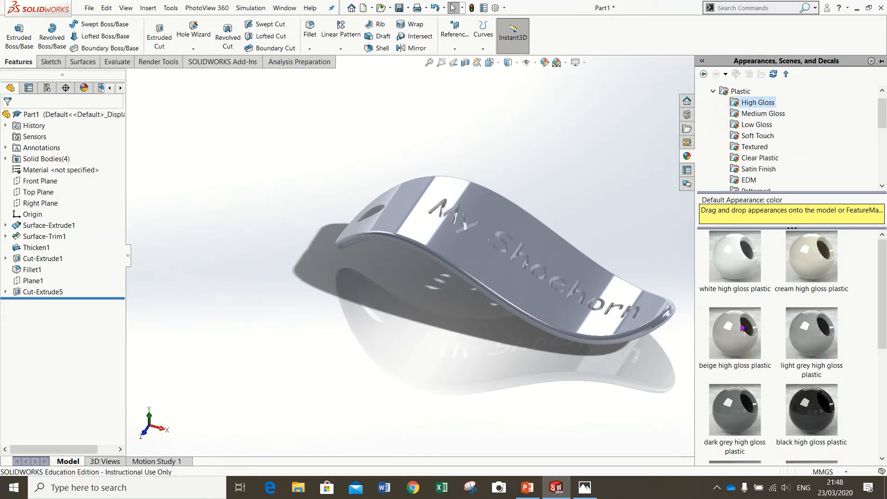
{"action": "left_click_drag", "start_coordinate": [884, 292], "coordinate": [870, 434]}
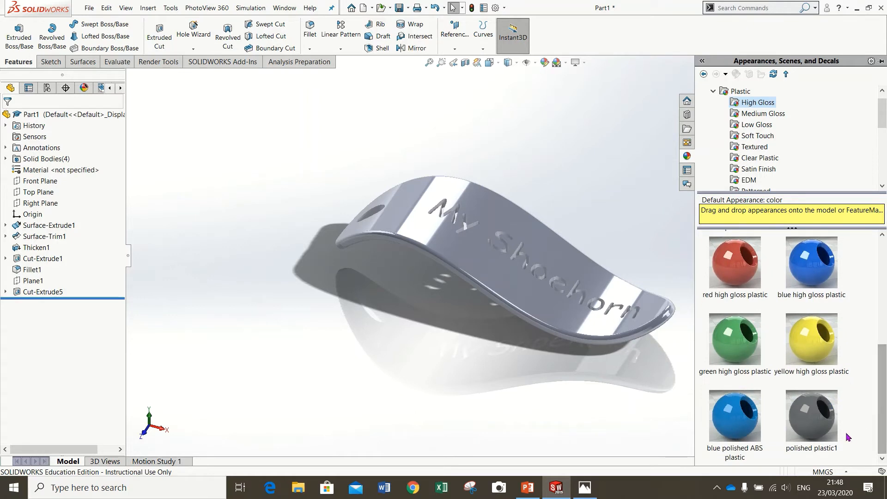
{"action": "left_click_drag", "start_coordinate": [739, 425], "coordinate": [497, 264]}
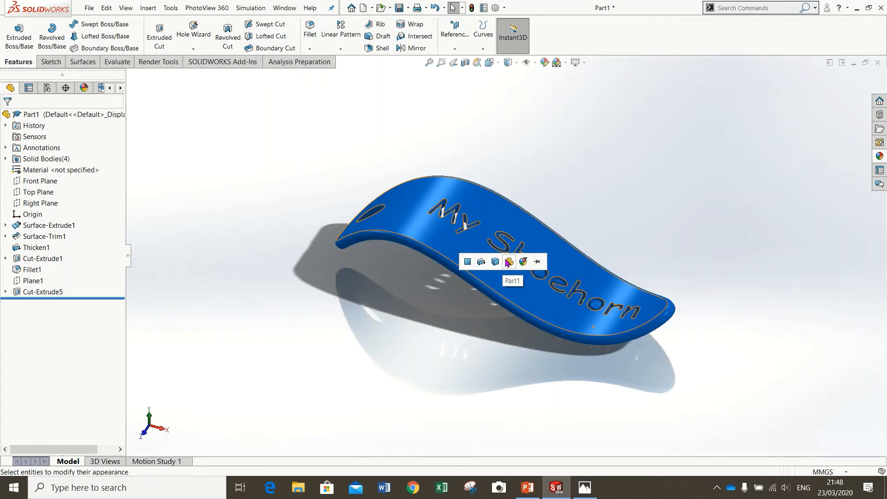
{"action": "left_click", "coordinate": [507, 262]}
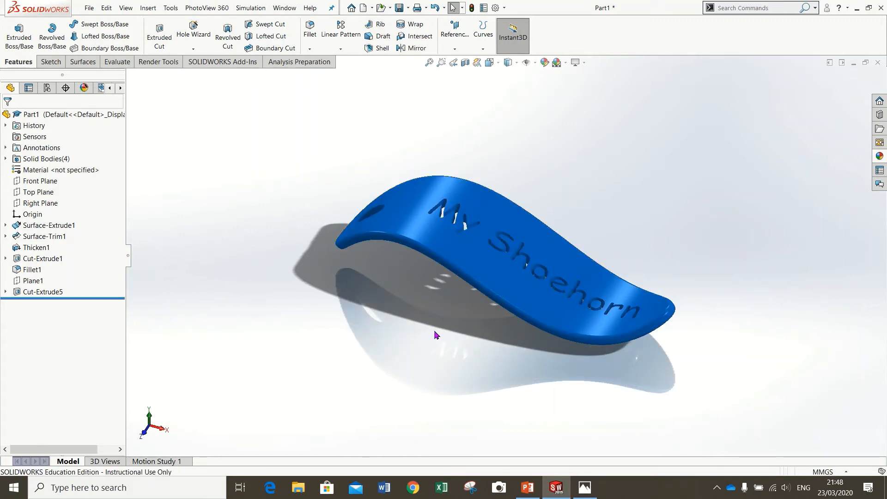
{"action": "middle_click_drag", "start_coordinate": [434, 317], "coordinate": [463, 297]}
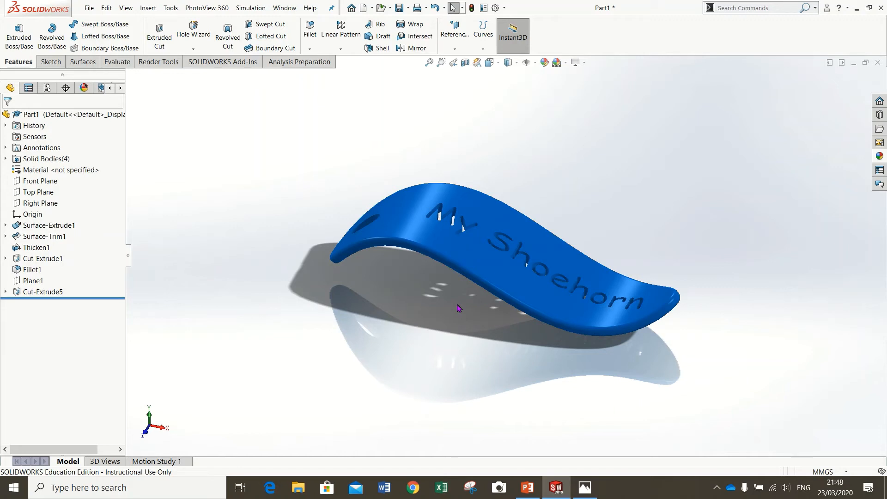
{"action": "middle_click_drag", "start_coordinate": [457, 325], "coordinate": [488, 273]}
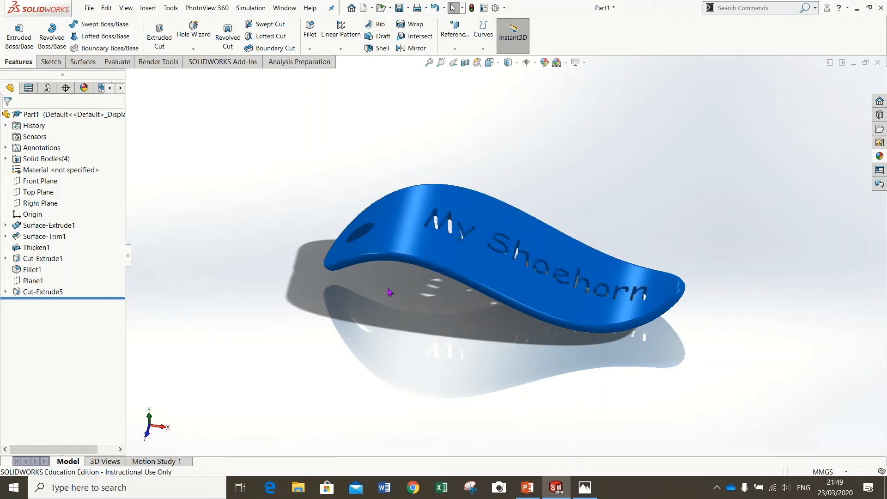
{"action": "middle_click_drag", "start_coordinate": [397, 322], "coordinate": [395, 309]}
{"action": "key", "text": "Escape"}
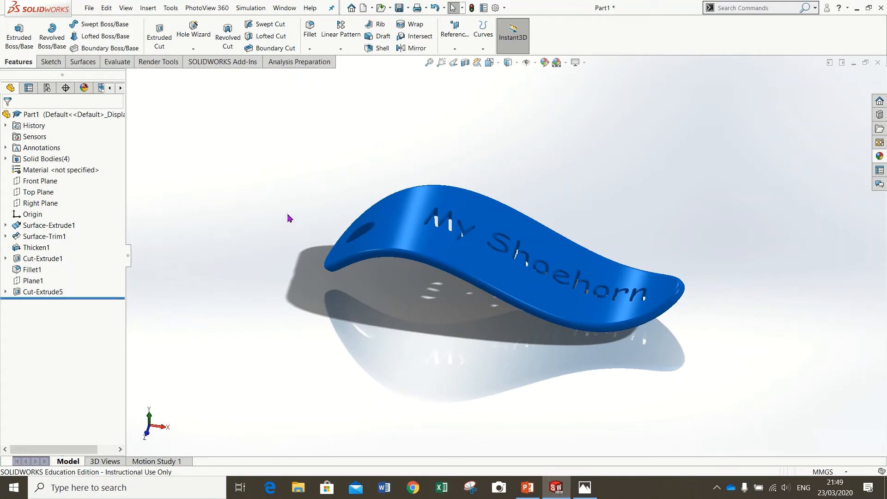
Start a Knit Surface with the shoehorn's upper face and its underside face selected.
{"action": "left_click", "coordinate": [82, 61]}
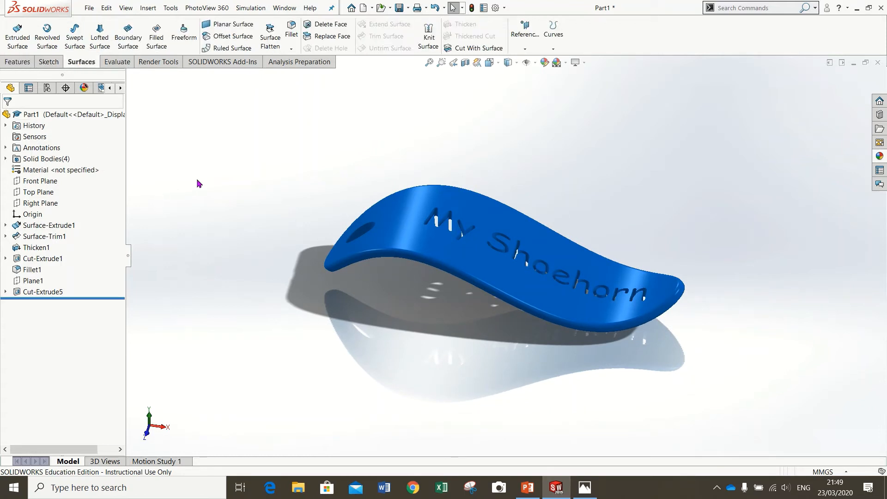
{"action": "left_click", "coordinate": [429, 40]}
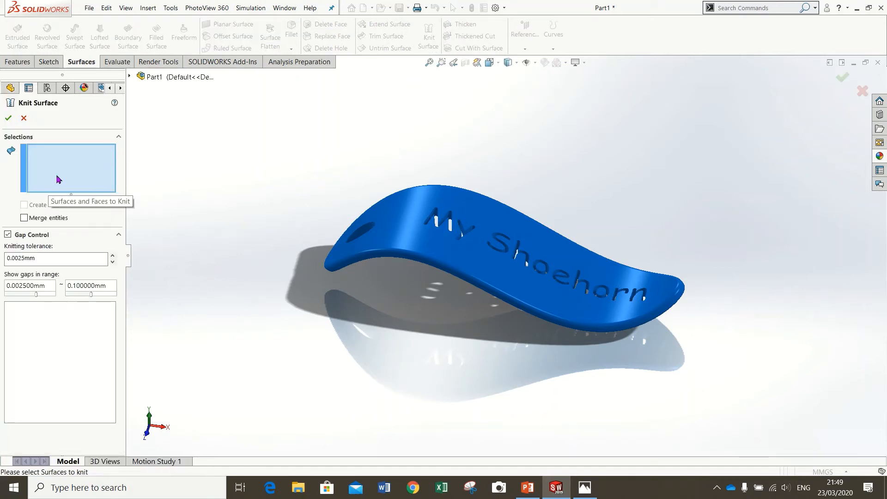
{"action": "left_click", "coordinate": [400, 228]}
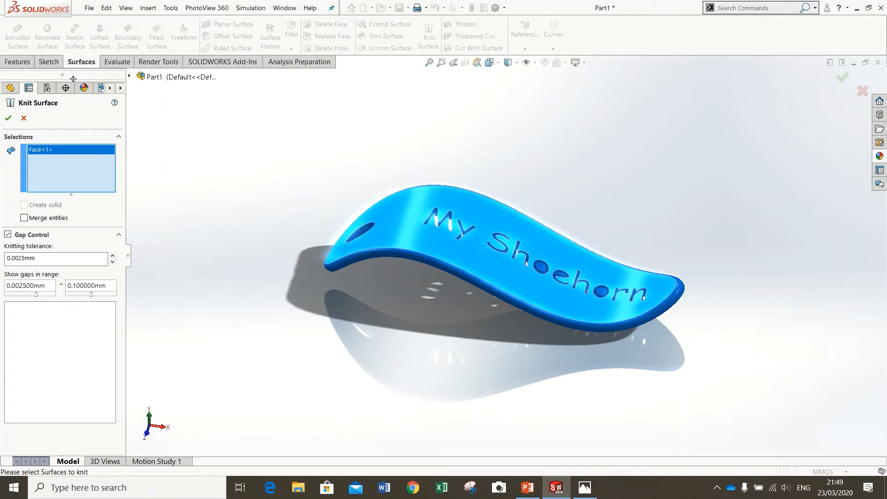
{"action": "left_click", "coordinate": [130, 77]}
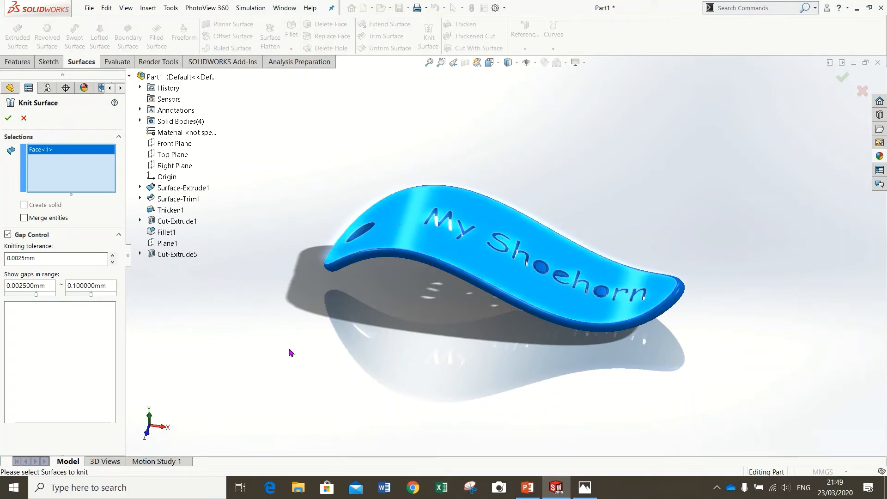
{"action": "middle_click_drag", "start_coordinate": [342, 356], "coordinate": [337, 221]}
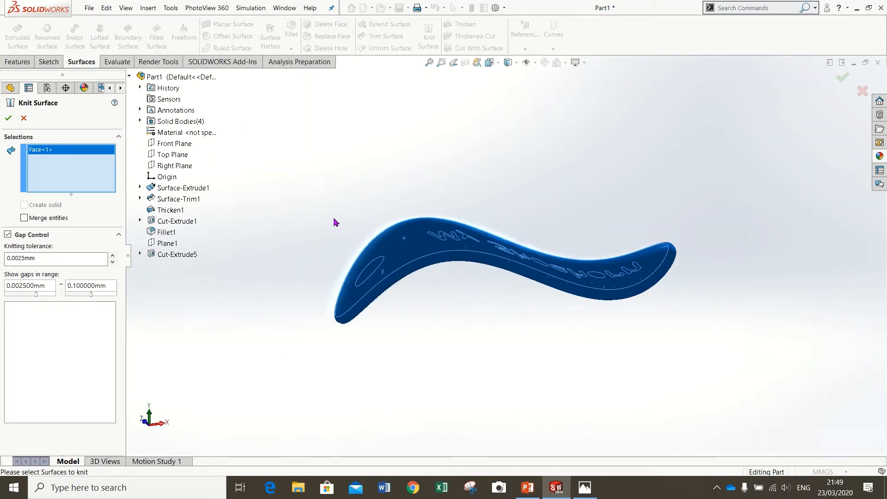
{"action": "left_click", "coordinate": [383, 232]}
{"action": "middle_click_drag", "start_coordinate": [406, 198], "coordinate": [405, 232]}
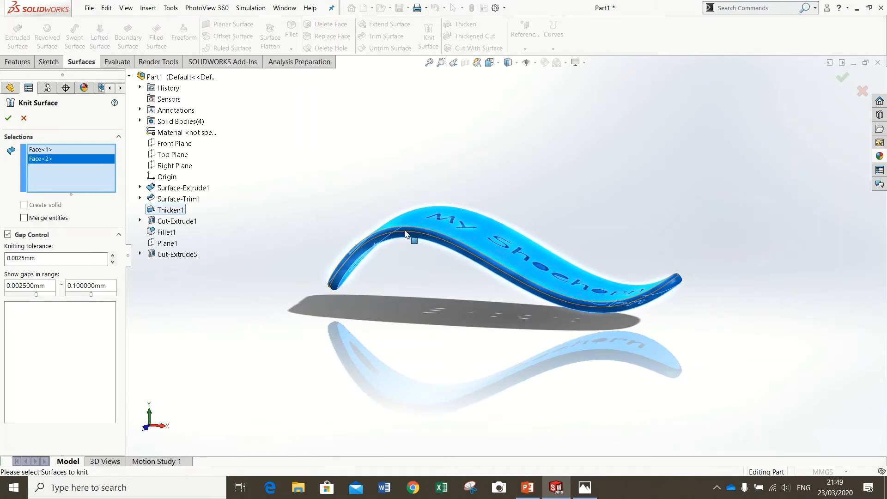
Add the rim and rounded edge faces on both sides of the shoehorn to the selection and complete the Knit Surface.
{"action": "left_click", "coordinate": [405, 235]}
{"action": "scroll", "coordinate": [406, 239], "scroll_direction": "down", "scroll_amount": 5}
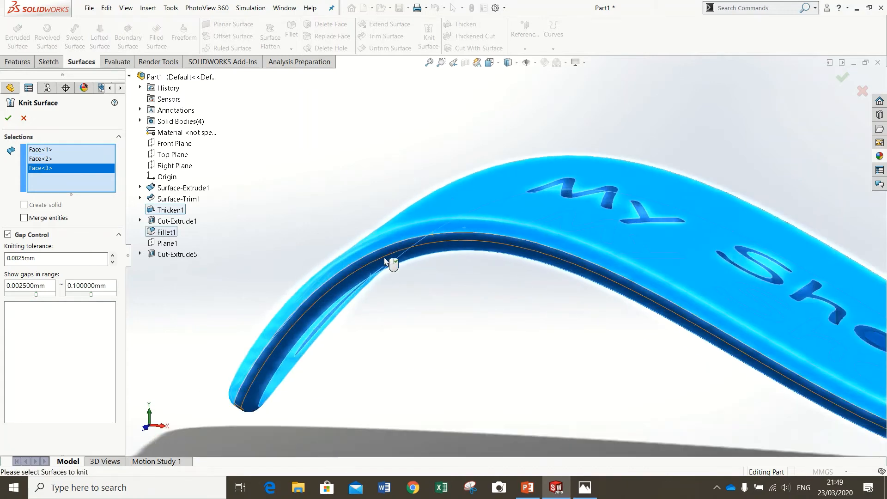
{"action": "scroll", "coordinate": [386, 262], "scroll_direction": "down", "scroll_amount": 2}
{"action": "left_click", "coordinate": [329, 308]}
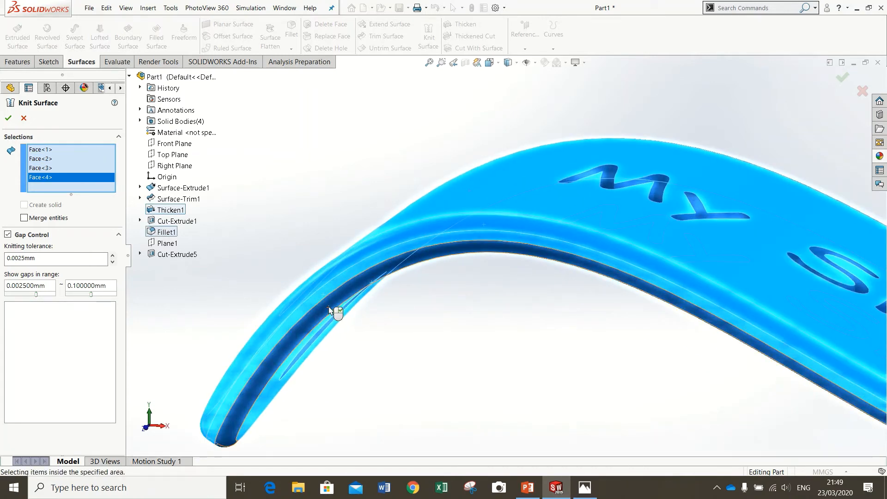
{"action": "left_click", "coordinate": [355, 234]}
{"action": "middle_click_drag", "start_coordinate": [356, 234], "coordinate": [384, 273]}
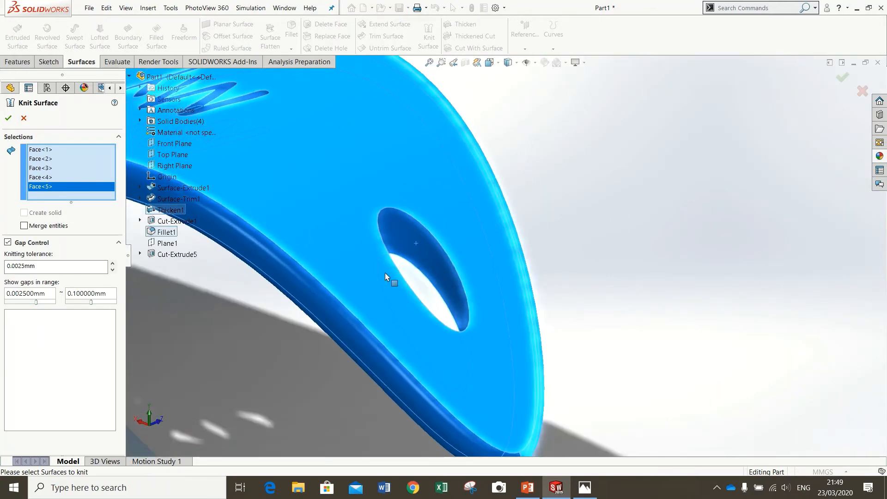
{"action": "left_click", "coordinate": [316, 325]}
{"action": "middle_click_drag", "start_coordinate": [317, 333], "coordinate": [297, 250]}
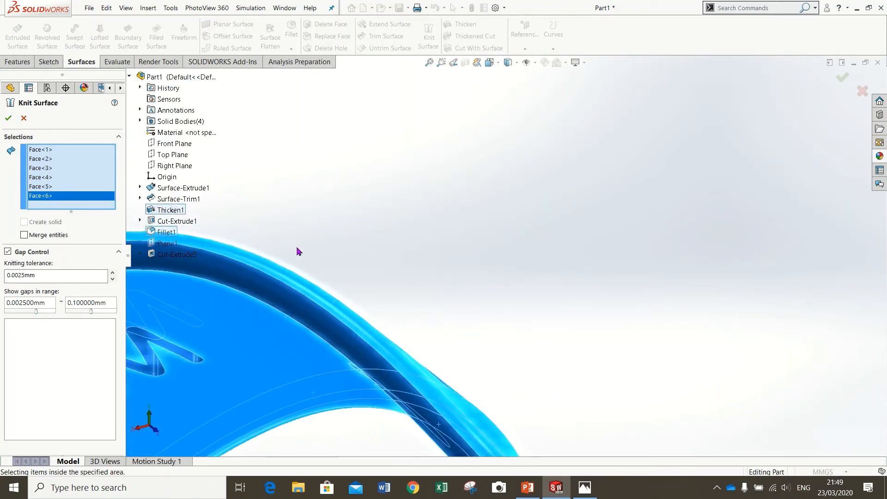
{"action": "left_click", "coordinate": [278, 298]}
{"action": "left_click", "coordinate": [287, 293]}
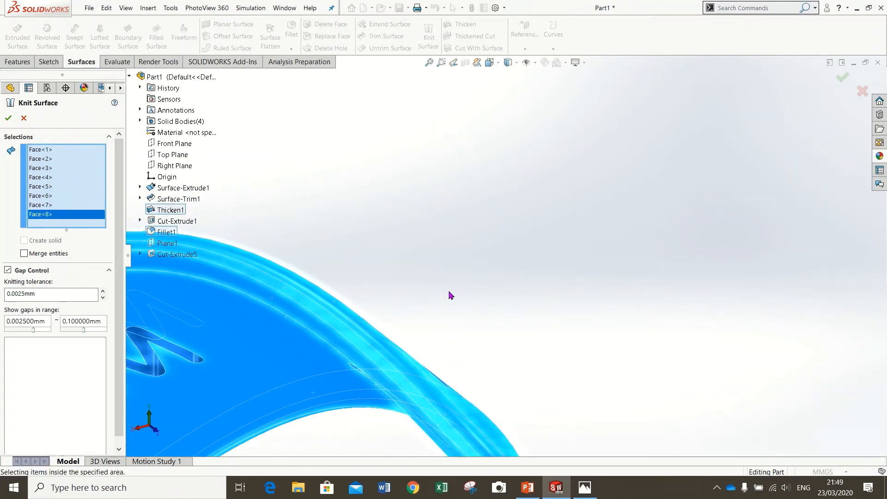
{"action": "middle_click_drag", "start_coordinate": [450, 295], "coordinate": [363, 389]}
{"action": "scroll", "coordinate": [715, 321], "scroll_direction": "up", "scroll_amount": 2}
{"action": "scroll", "coordinate": [754, 297], "scroll_direction": "down", "scroll_amount": 2}
{"action": "middle_click_drag", "start_coordinate": [762, 305], "coordinate": [725, 355]}
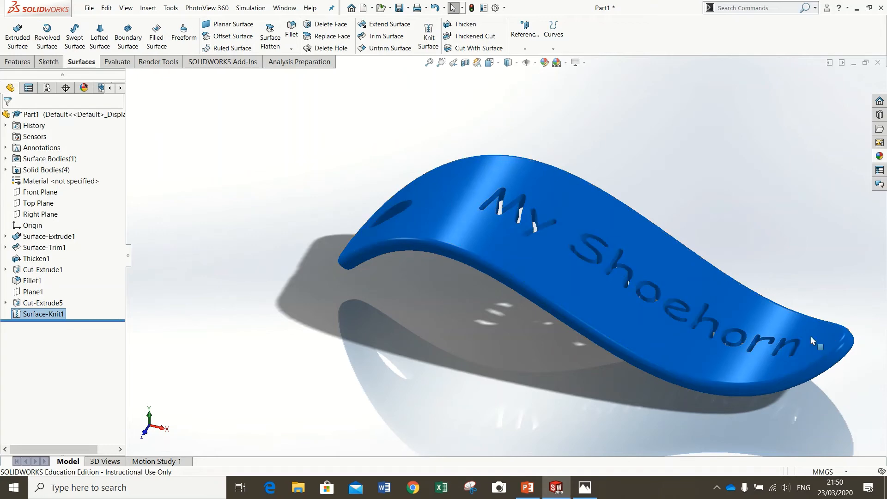
Hide all the solid bodies of the part.
{"action": "scroll", "coordinate": [870, 356], "scroll_direction": "up", "scroll_amount": 1}
{"action": "scroll", "coordinate": [866, 353], "scroll_direction": "down", "scroll_amount": 1}
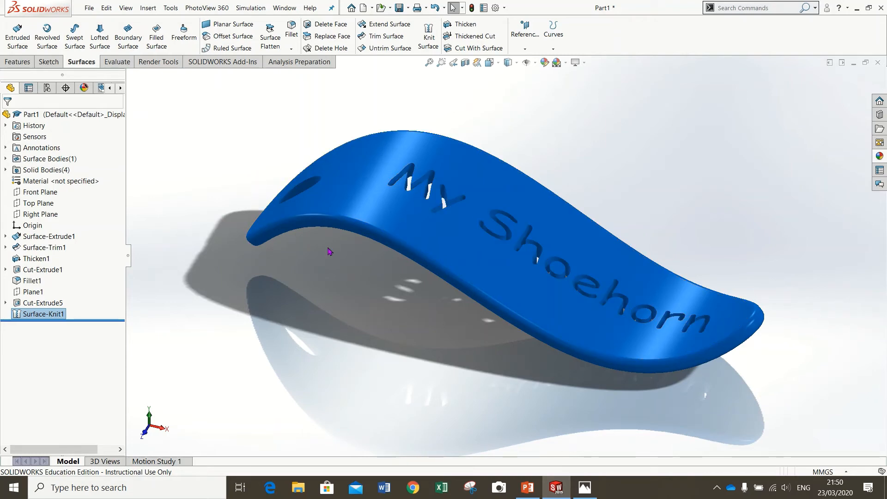
{"action": "mouse_move", "coordinate": [439, 205]}
{"action": "middle_mouse_down"}
{"action": "mouse_move", "coordinate": [445, 224]}
{"action": "mouse_move", "coordinate": [434, 222]}
{"action": "middle_mouse_up"}
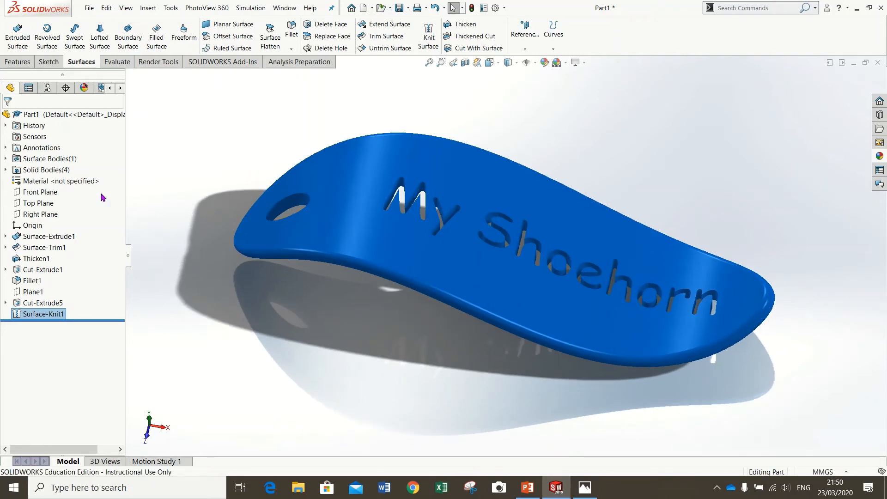
{"action": "right_click", "coordinate": [46, 172]}
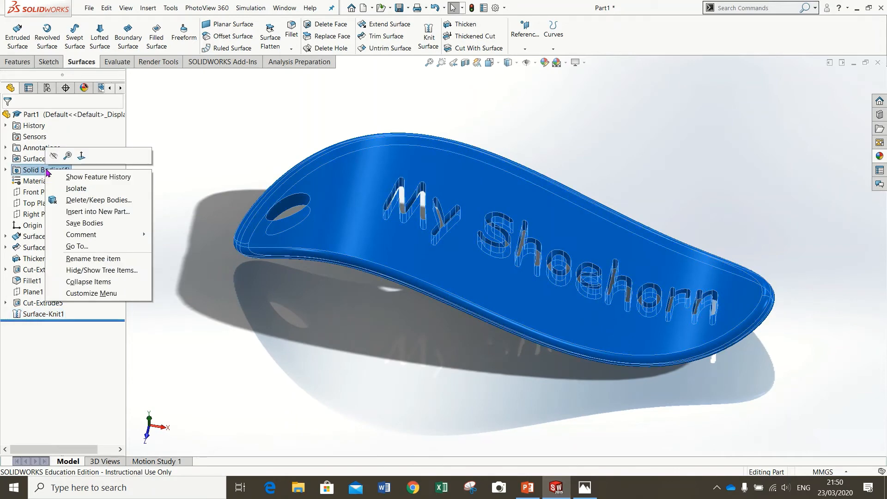
{"action": "left_click", "coordinate": [53, 157]}
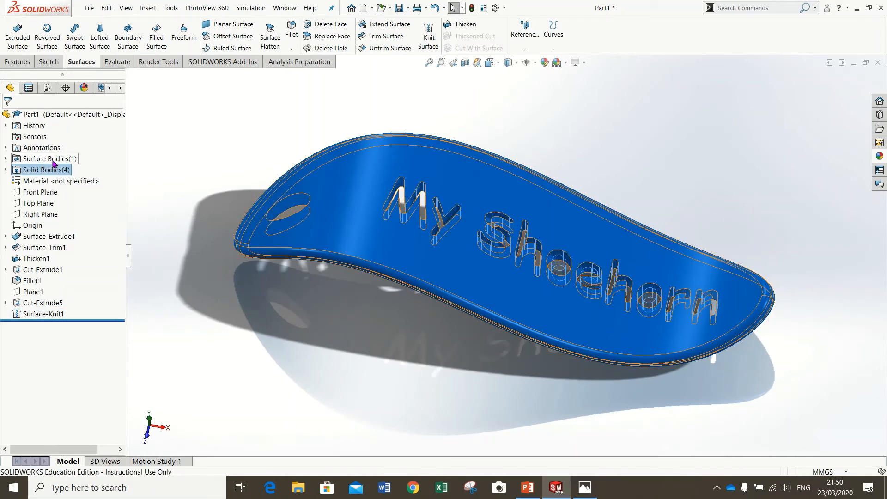
{"action": "middle_click_drag", "start_coordinate": [403, 322], "coordinate": [372, 363]}
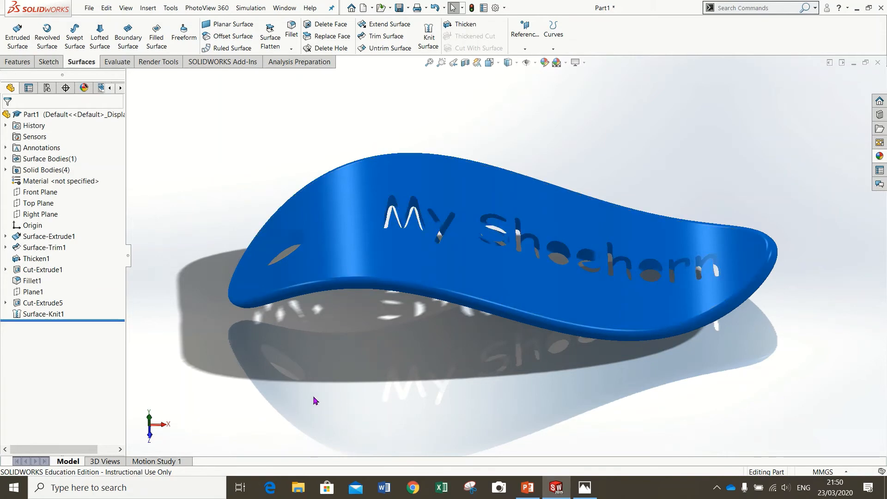
Start a new sketch on the Front Plane and view the model from the front.
{"action": "key", "text": "space"}
{"action": "left_click", "coordinate": [366, 244]}
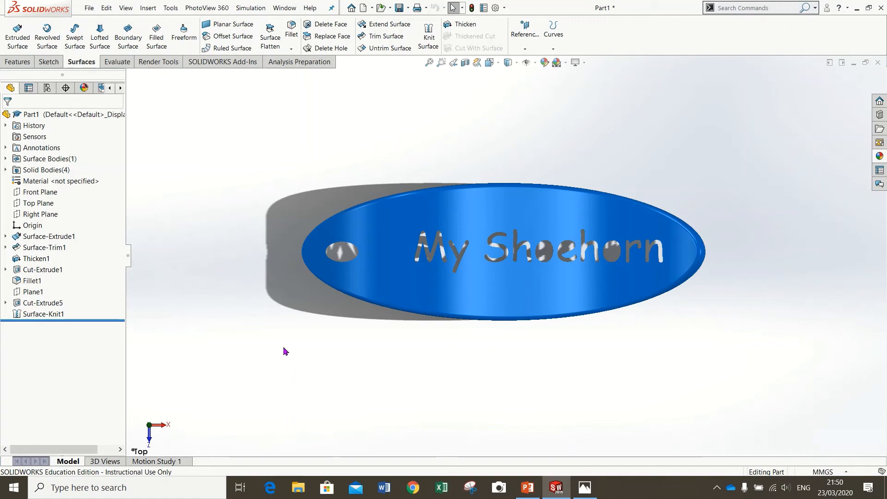
{"action": "left_click", "coordinate": [39, 203]}
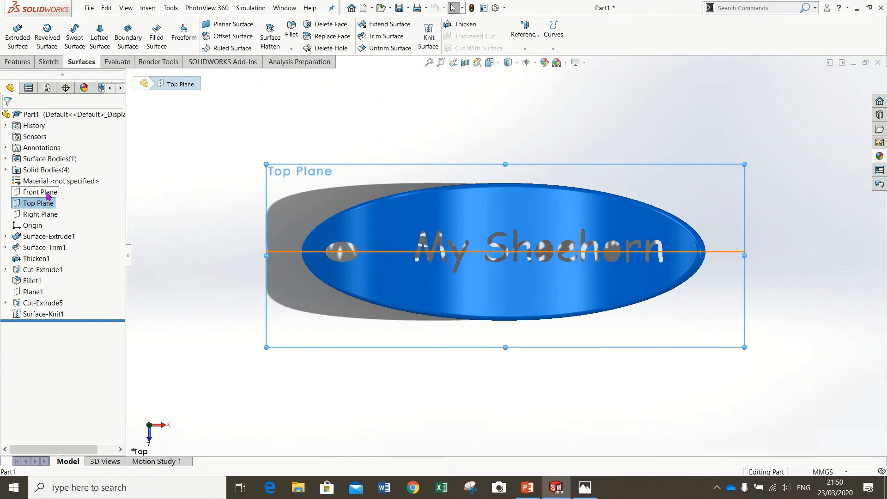
{"action": "left_click", "coordinate": [46, 194]}
{"action": "left_click", "coordinate": [55, 178]}
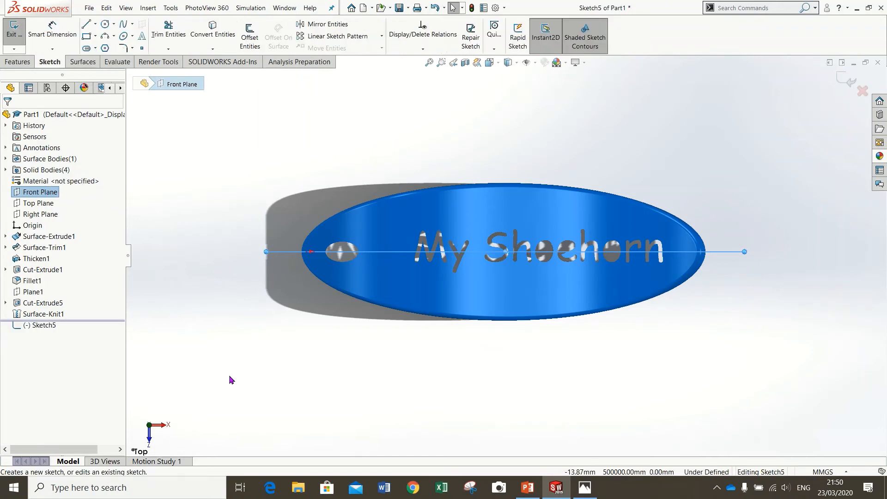
{"action": "key", "text": "space"}
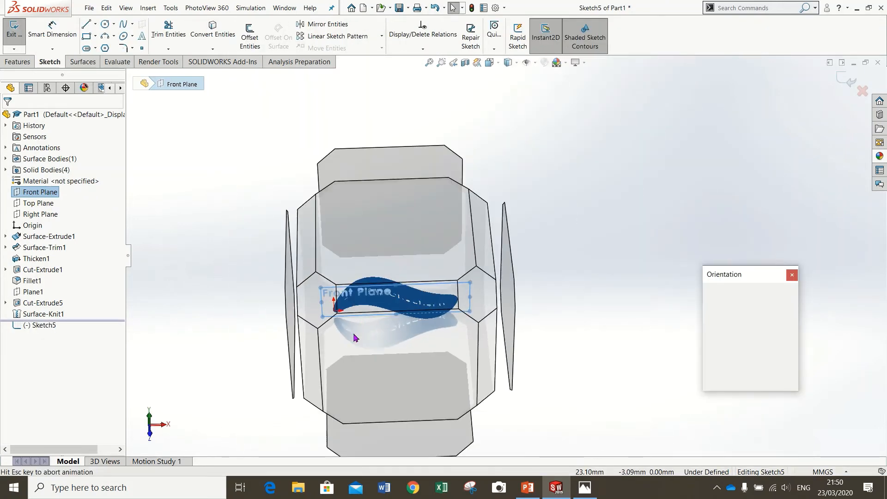
{"action": "left_click", "coordinate": [365, 372]}
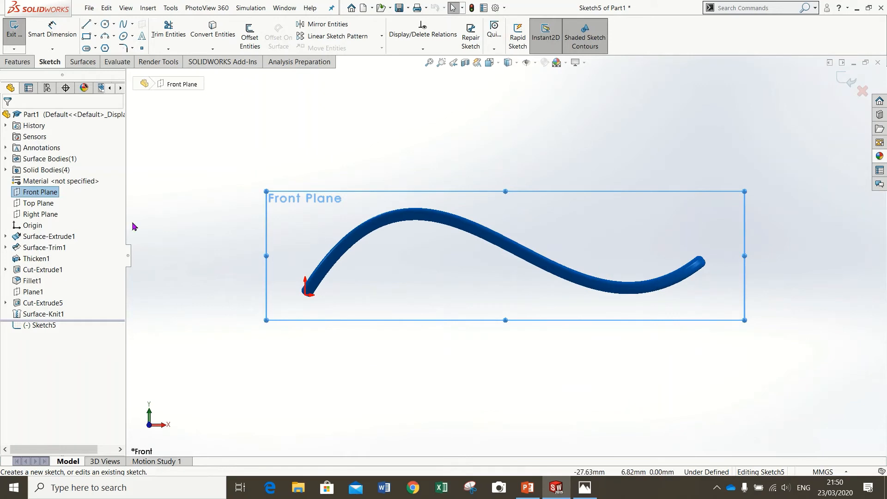
Sketch a closed four-sided line outline around the shoehorn's hole end, with its upper side about 23 mm long.
{"action": "left_click", "coordinate": [86, 24]}
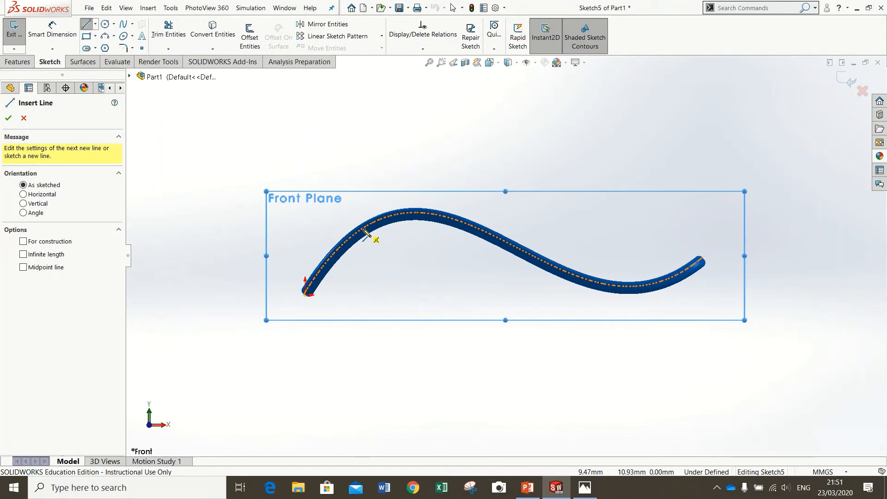
{"action": "key", "text": "Down"}
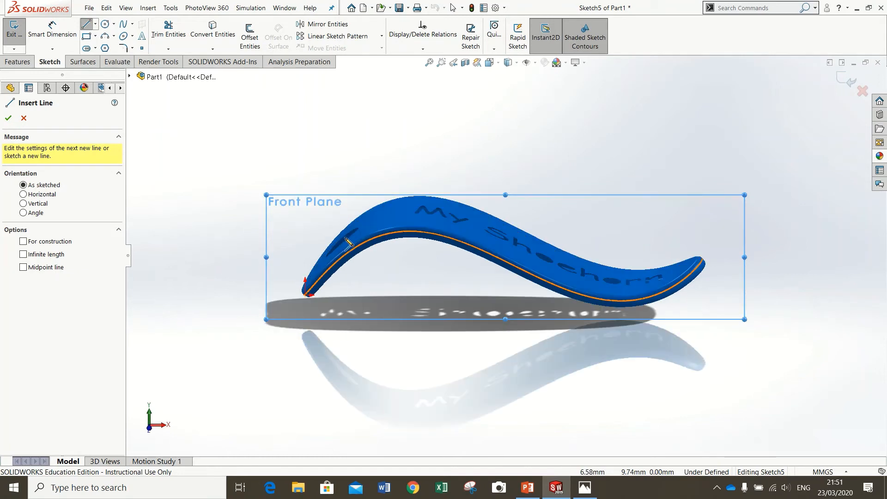
{"action": "key", "text": "Up"}
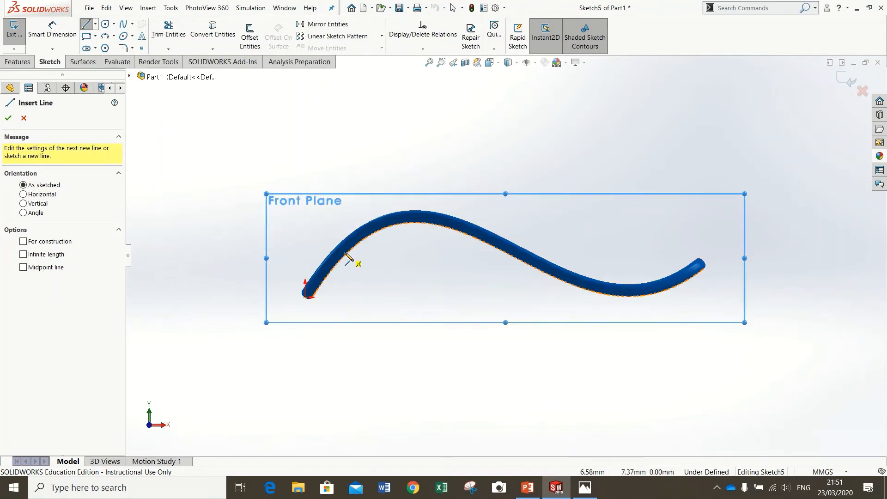
{"action": "left_click", "coordinate": [368, 215]}
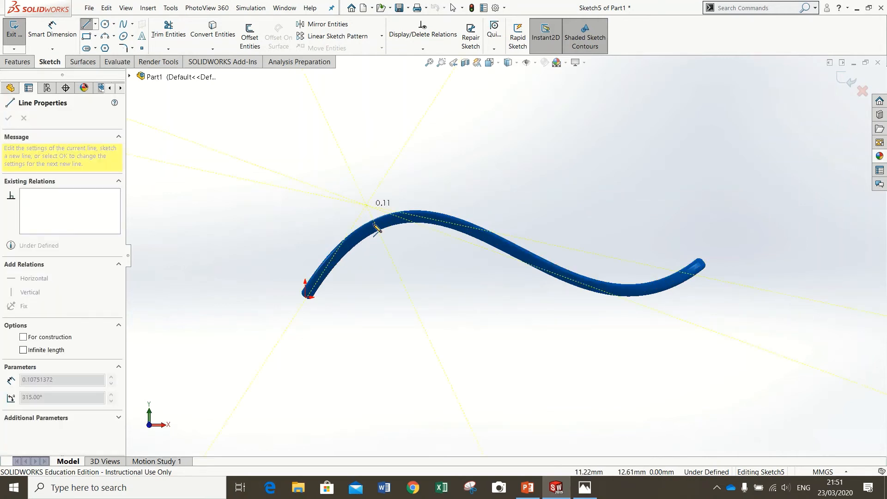
{"action": "left_click", "coordinate": [390, 254]}
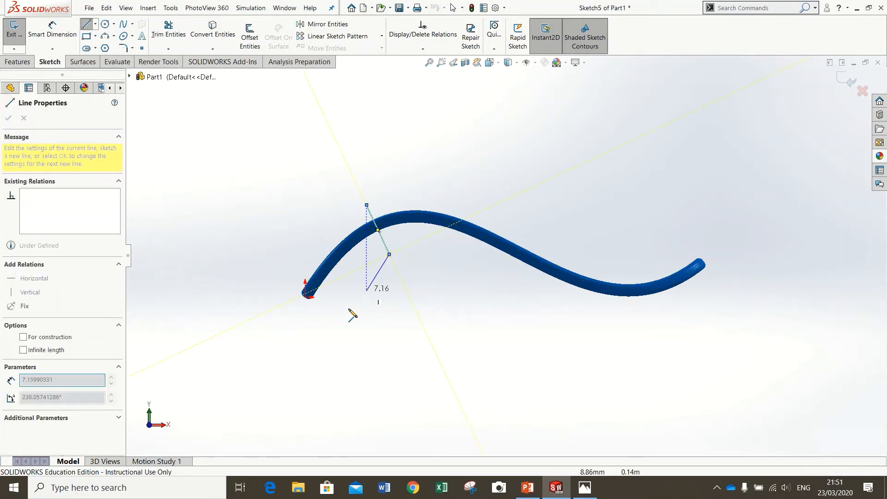
{"action": "left_click", "coordinate": [295, 328]}
{"action": "left_click", "coordinate": [244, 270]}
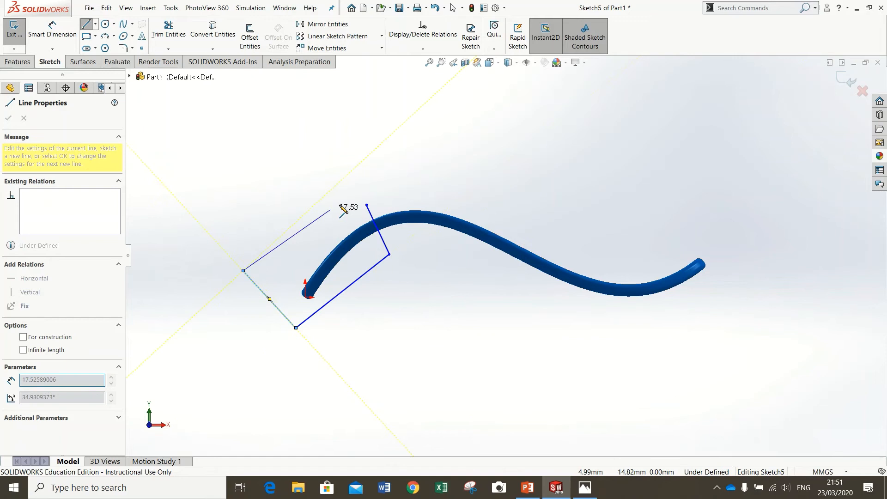
{"action": "left_click", "coordinate": [367, 205]}
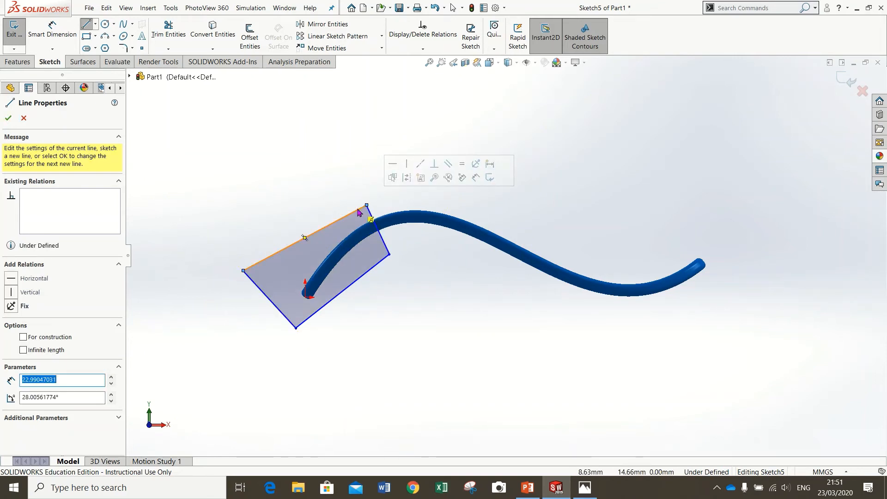
{"action": "key", "text": "Escape"}
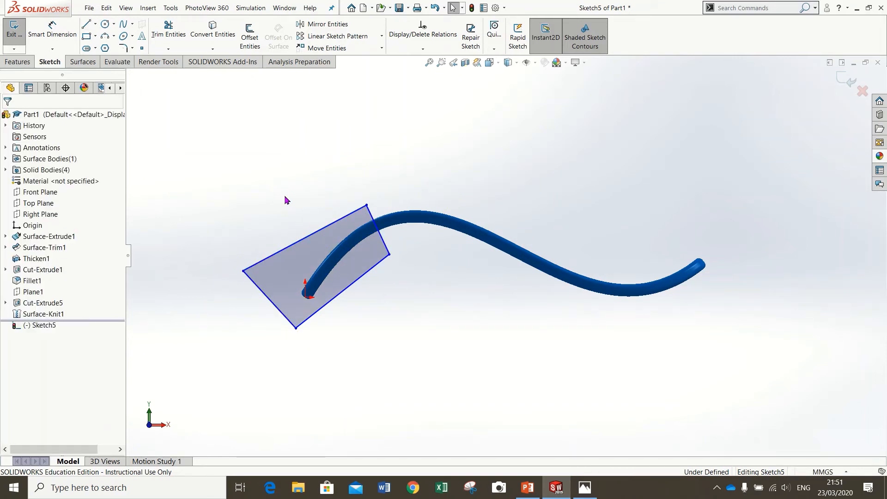
Start an Extruded Cut from the four-sided outline with a Mid Plane end condition and 30 mm depth.
{"action": "middle_click_drag", "start_coordinate": [287, 198], "coordinate": [329, 250]}
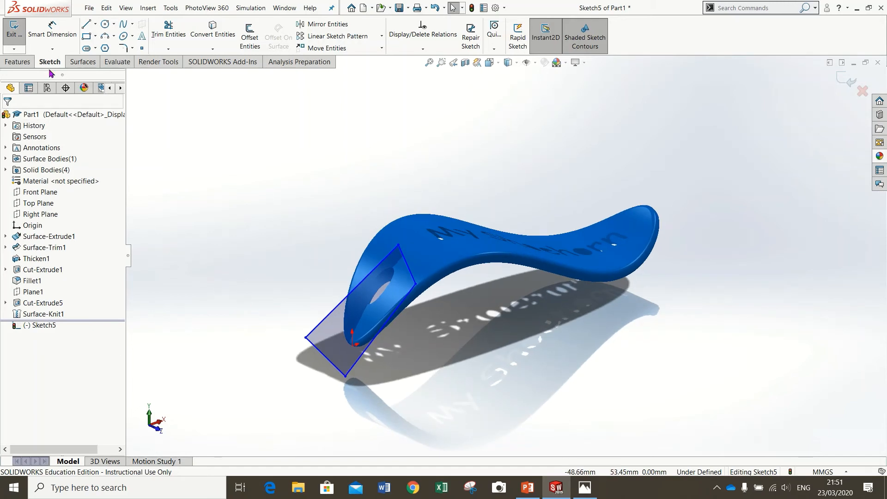
{"action": "left_click", "coordinate": [19, 62]}
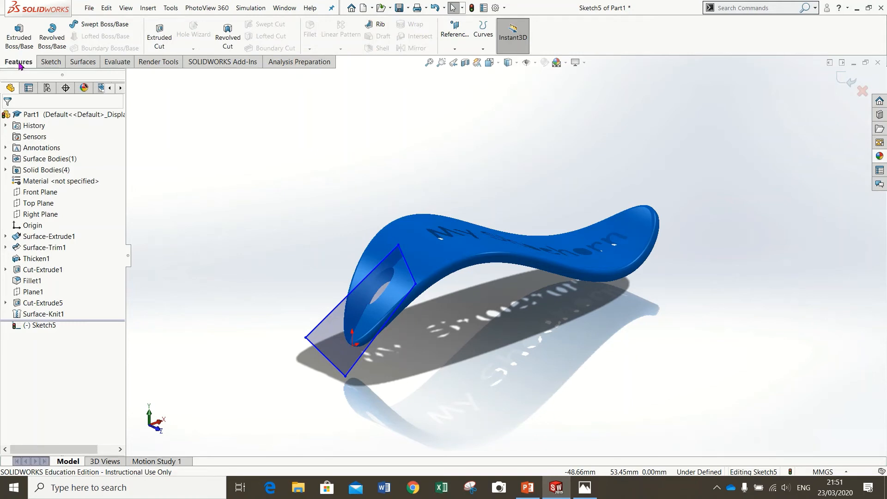
{"action": "left_click", "coordinate": [159, 37]}
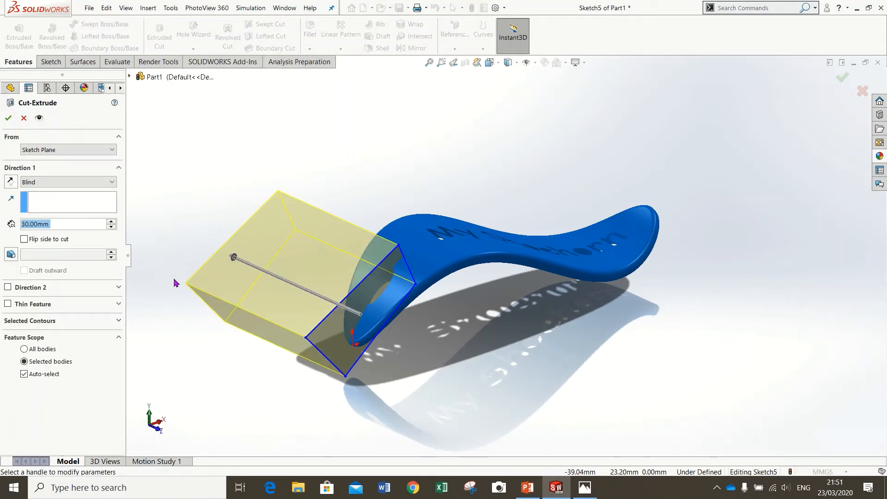
{"action": "left_click", "coordinate": [91, 186]}
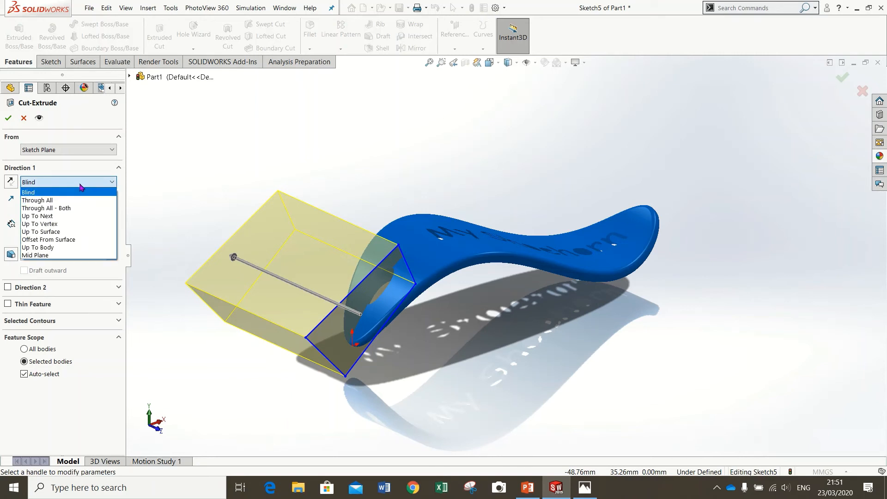
{"action": "left_click", "coordinate": [90, 151]}
{"action": "left_click", "coordinate": [91, 150]}
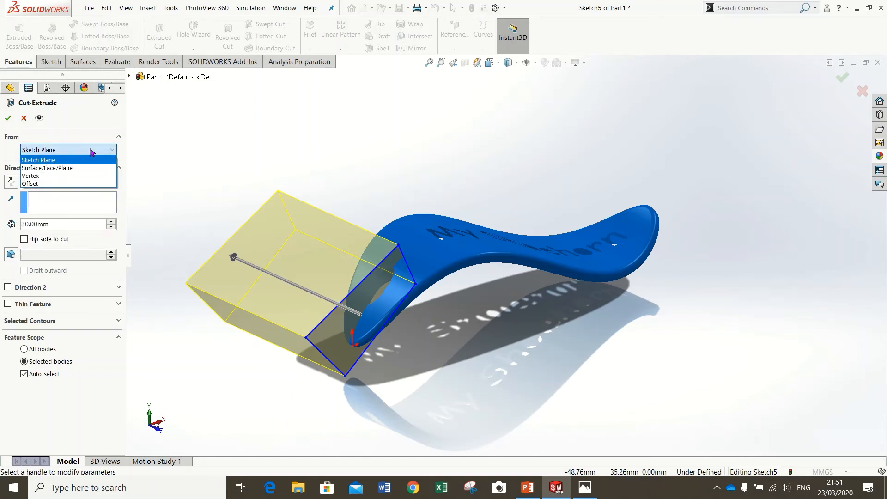
{"action": "left_click", "coordinate": [90, 151]}
{"action": "left_click", "coordinate": [58, 183]}
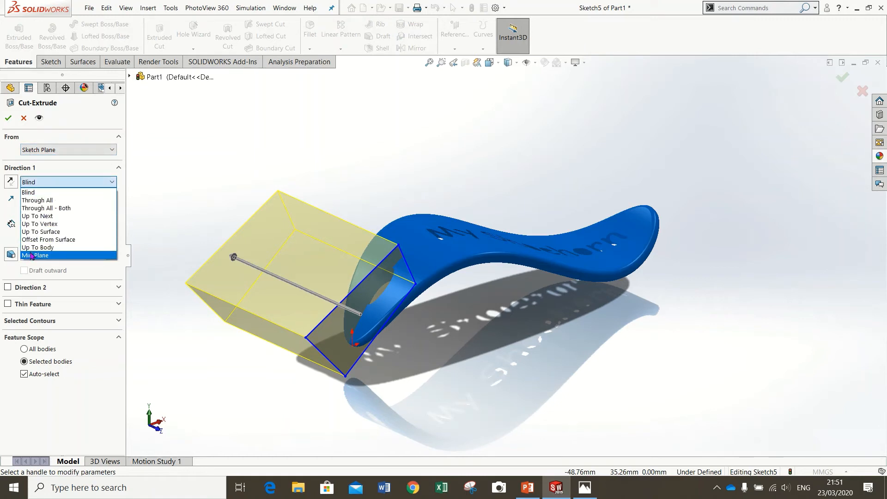
{"action": "left_click", "coordinate": [46, 251]}
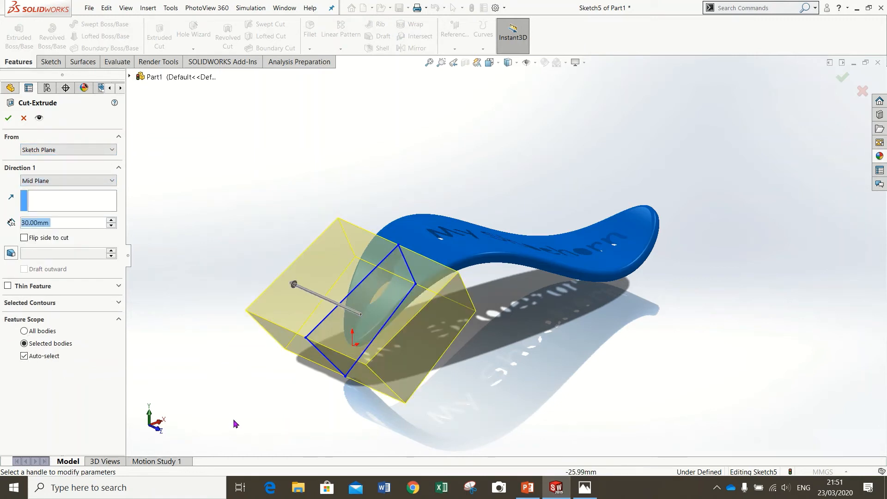
Try to complete the 30 mm mid-plane cut with the side to cut flipped.
{"action": "middle_click_drag", "start_coordinate": [233, 422], "coordinate": [206, 386]}
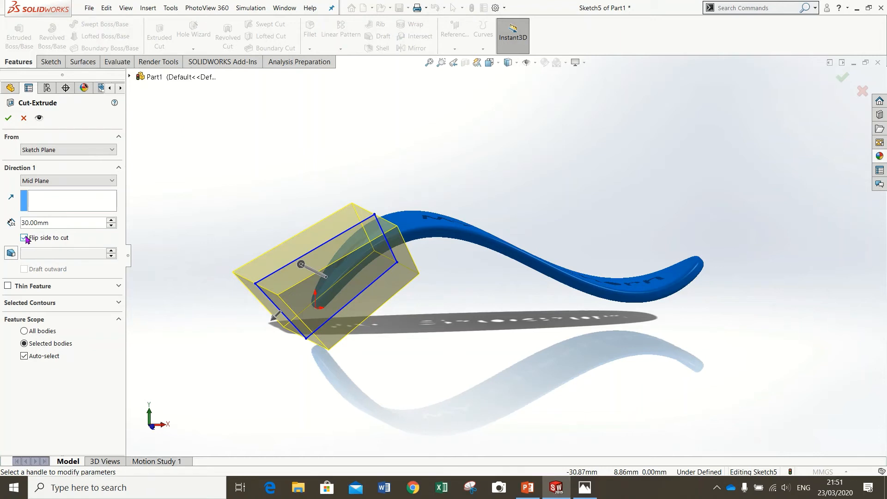
{"action": "middle_click_drag", "start_coordinate": [278, 354], "coordinate": [270, 349]}
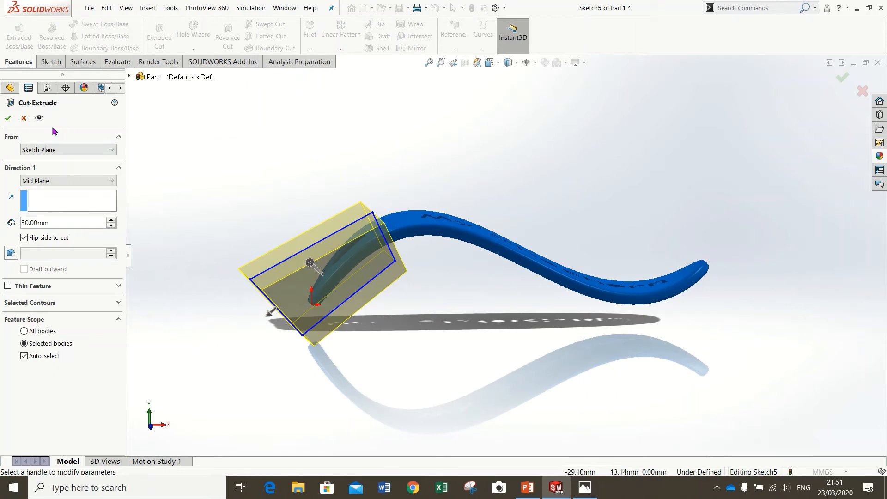
{"action": "left_click", "coordinate": [8, 118]}
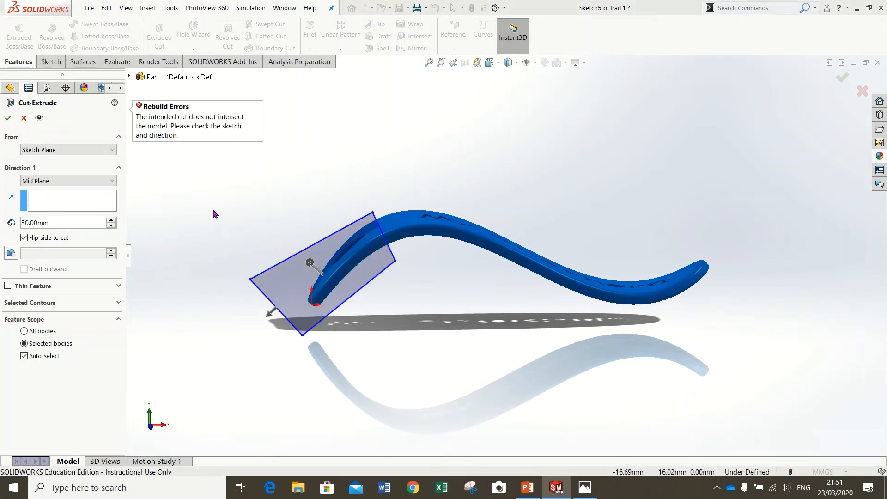
{"action": "mouse_move", "coordinate": [214, 211]}
{"action": "middle_mouse_down"}
{"action": "mouse_move", "coordinate": [254, 220]}
{"action": "mouse_move", "coordinate": [234, 263]}
{"action": "mouse_move", "coordinate": [234, 194]}
{"action": "mouse_move", "coordinate": [220, 185]}
{"action": "mouse_move", "coordinate": [212, 200]}
{"action": "middle_mouse_up"}
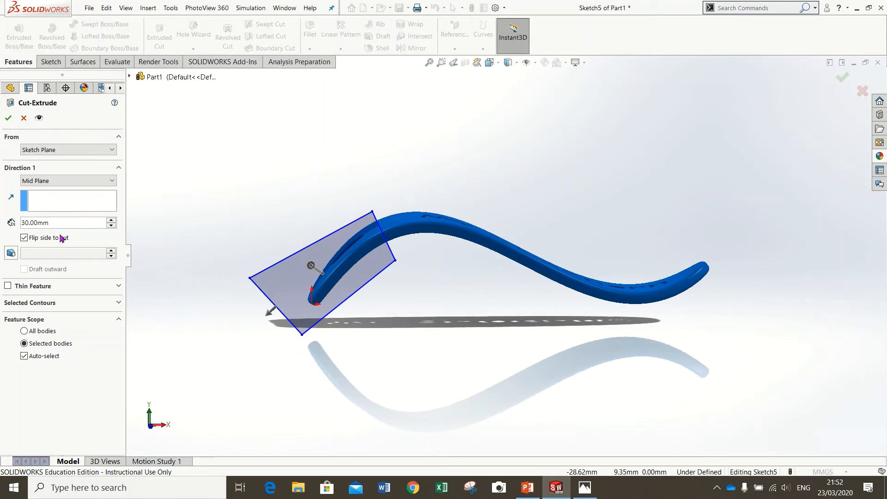
{"action": "middle_click_drag", "start_coordinate": [169, 215], "coordinate": [242, 237]}
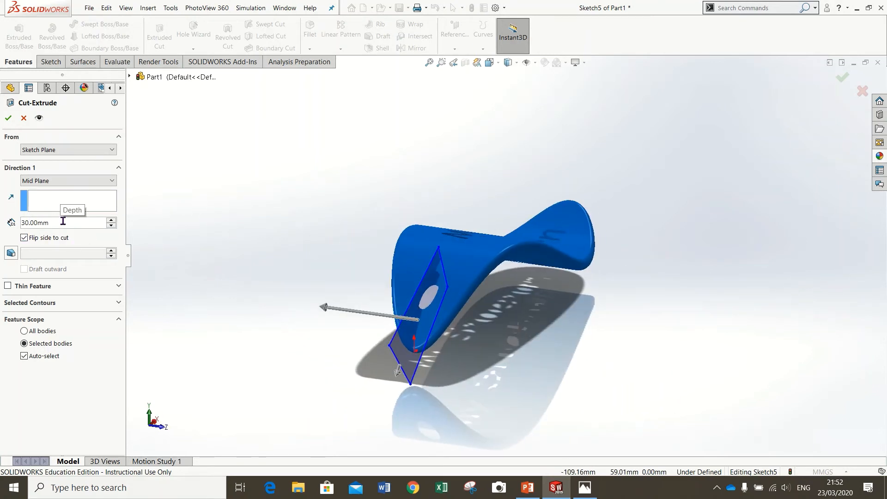
{"action": "left_click", "coordinate": [24, 238]}
{"action": "middle_click_drag", "start_coordinate": [254, 266], "coordinate": [196, 223]}
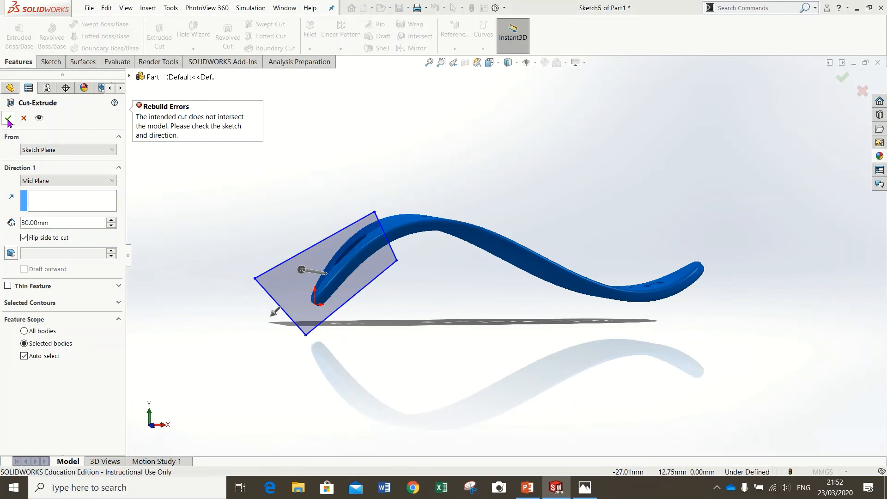
Turn off the flipped side to cut and review the cut's start and end condition options.
{"action": "left_click", "coordinate": [25, 238]}
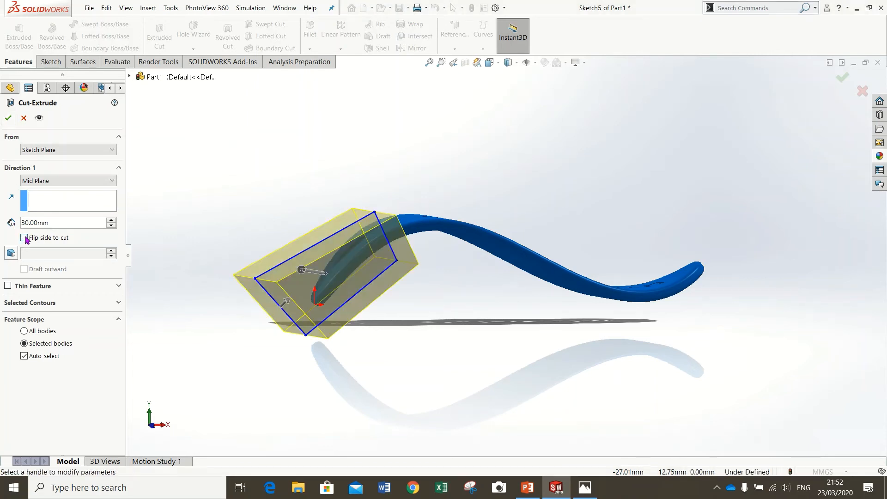
{"action": "left_click", "coordinate": [55, 200]}
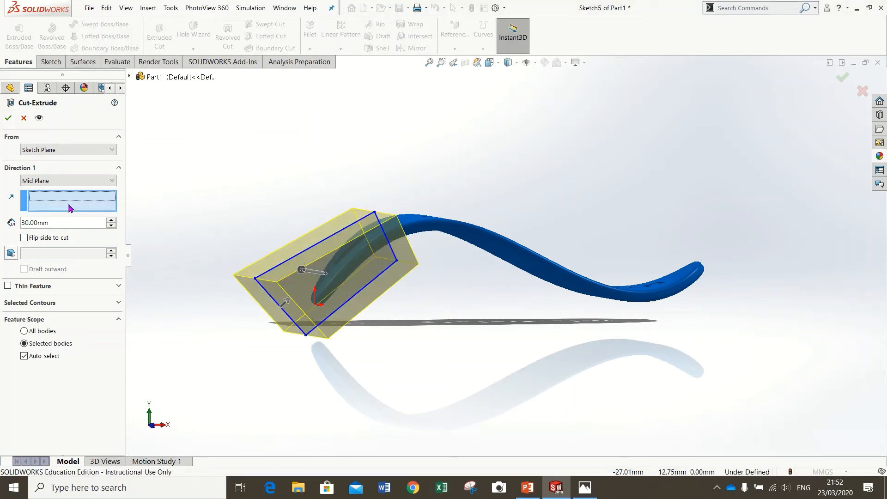
{"action": "left_click", "coordinate": [78, 150]}
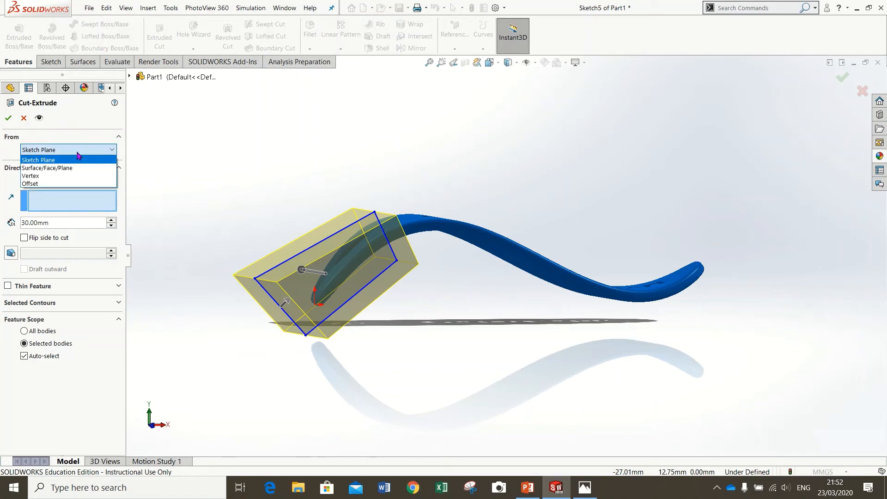
{"action": "left_click", "coordinate": [77, 154]}
{"action": "left_click", "coordinate": [57, 181]}
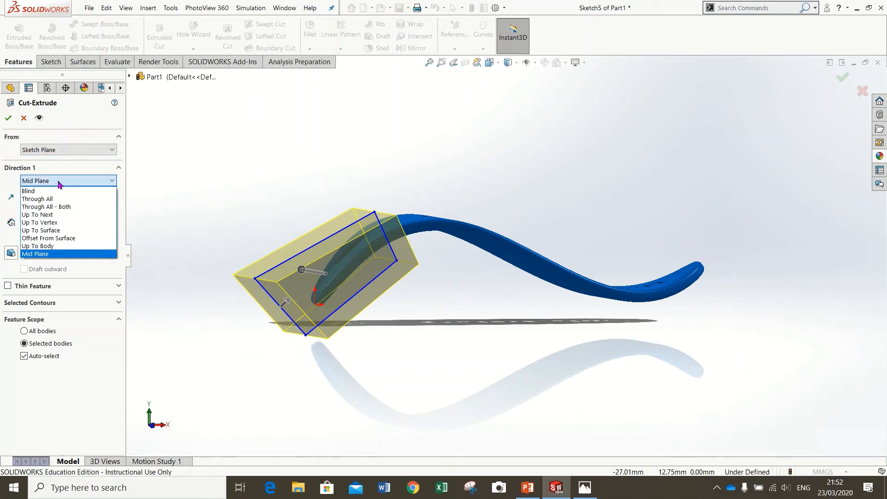
{"action": "left_click", "coordinate": [59, 182]}
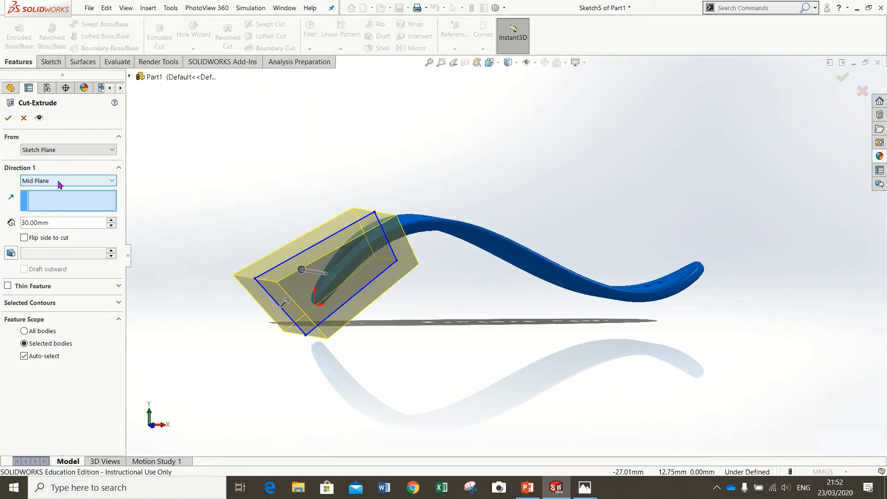
Try the mid-plane cut with its side flipped and a depth of 0, and cancel the Cut-Extrude.
{"action": "left_click", "coordinate": [24, 238]}
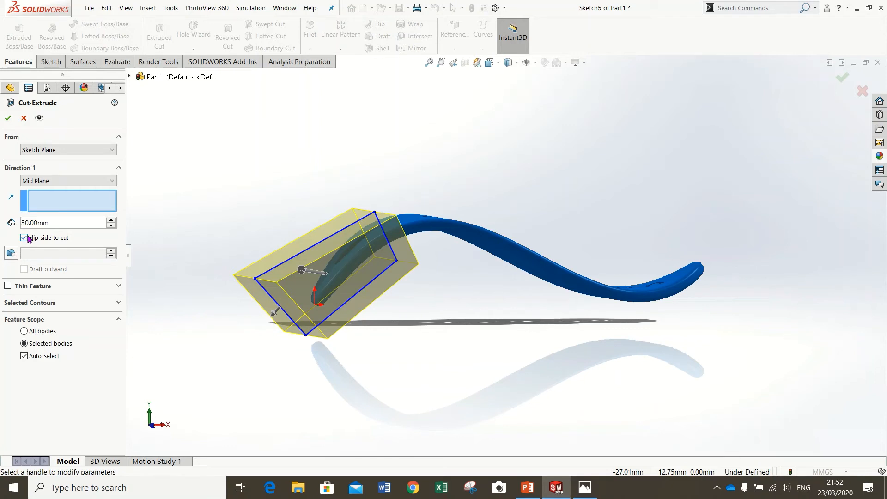
{"action": "left_click", "coordinate": [58, 221]}
{"action": "type", "text": "0"}
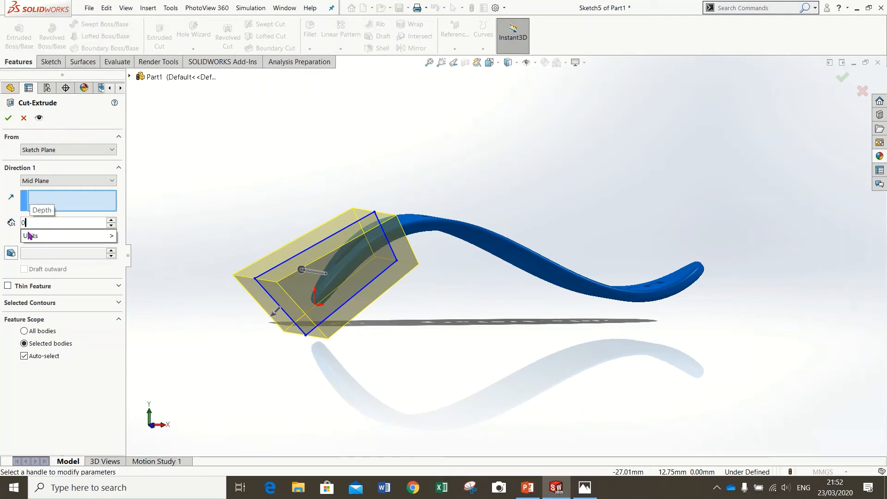
{"action": "left_click", "coordinate": [6, 114]}
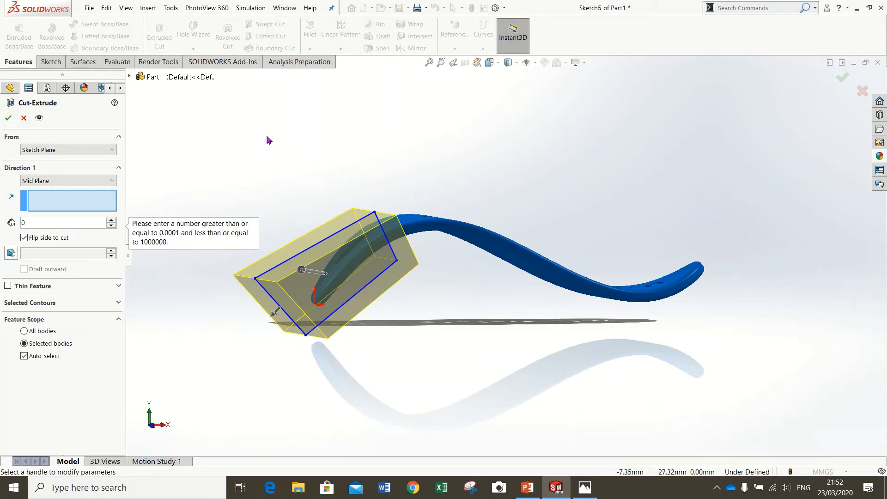
{"action": "left_click", "coordinate": [24, 119]}
{"action": "middle_click_drag", "start_coordinate": [390, 170], "coordinate": [369, 181]}
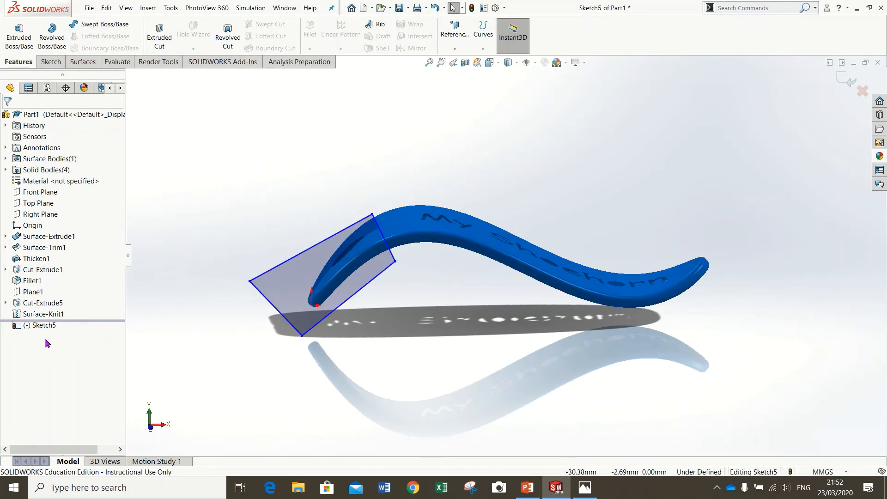
Leave the four-sided outline sketch on the Front Plane and delete it from the part.
{"action": "right_click", "coordinate": [56, 326]}
{"action": "left_click", "coordinate": [190, 310]}
{"action": "left_click", "coordinate": [846, 79]}
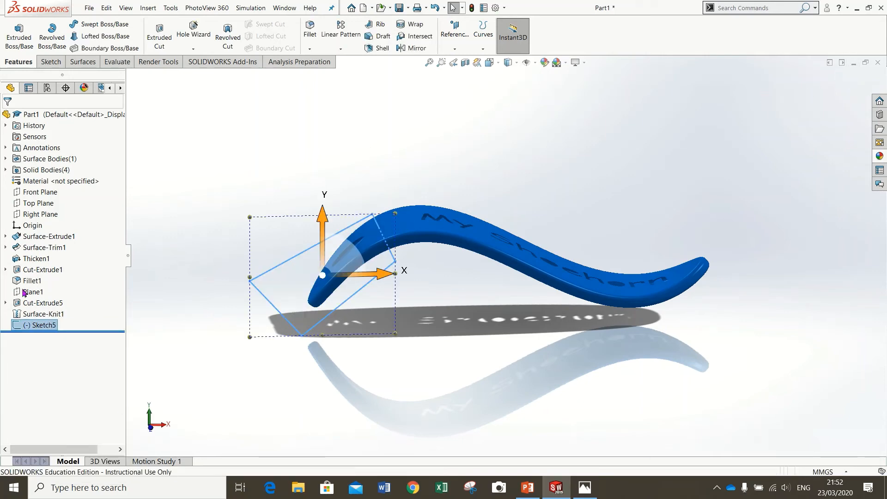
{"action": "right_click", "coordinate": [44, 325]}
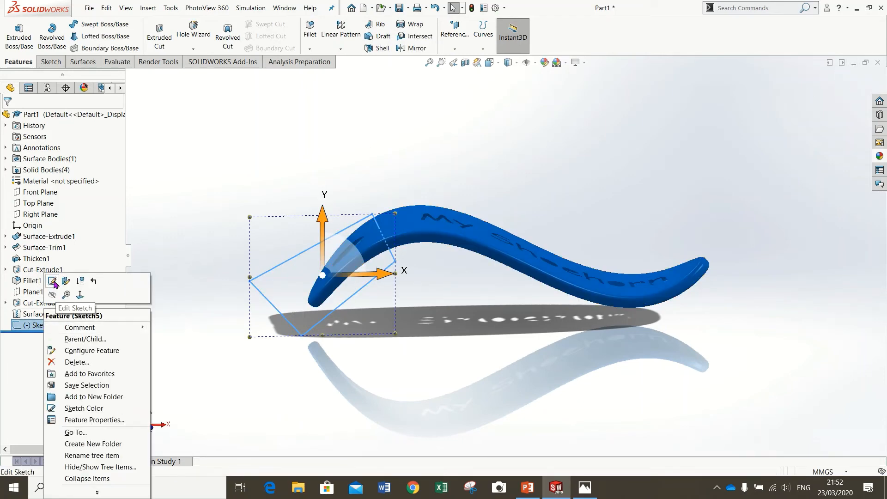
{"action": "left_click", "coordinate": [76, 362]}
{"action": "left_click", "coordinate": [511, 183]}
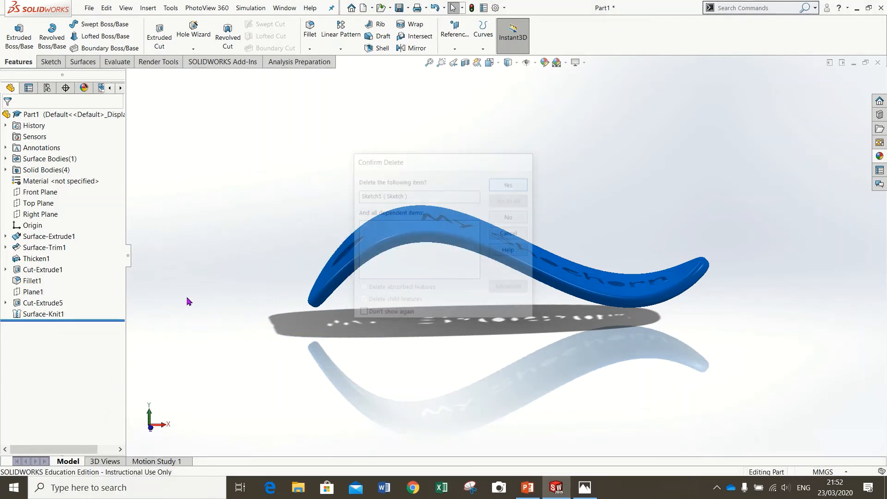
{"action": "key", "text": "space"}
{"action": "left_click", "coordinate": [363, 341]}
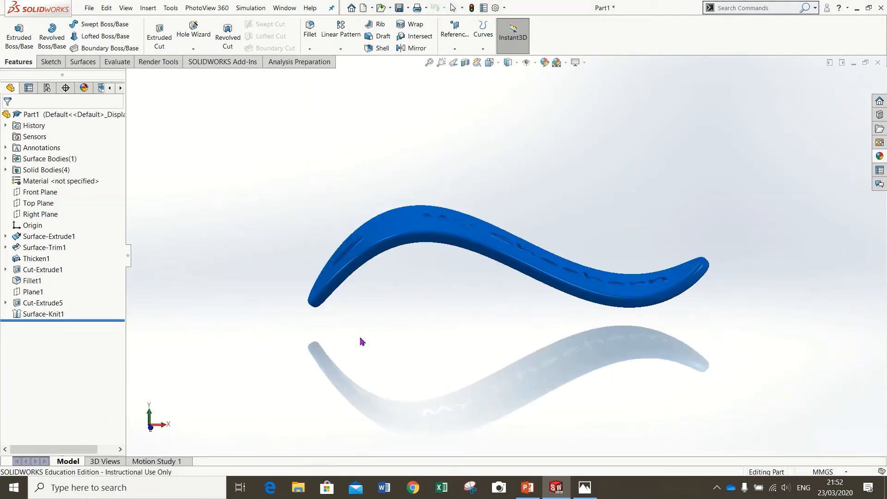
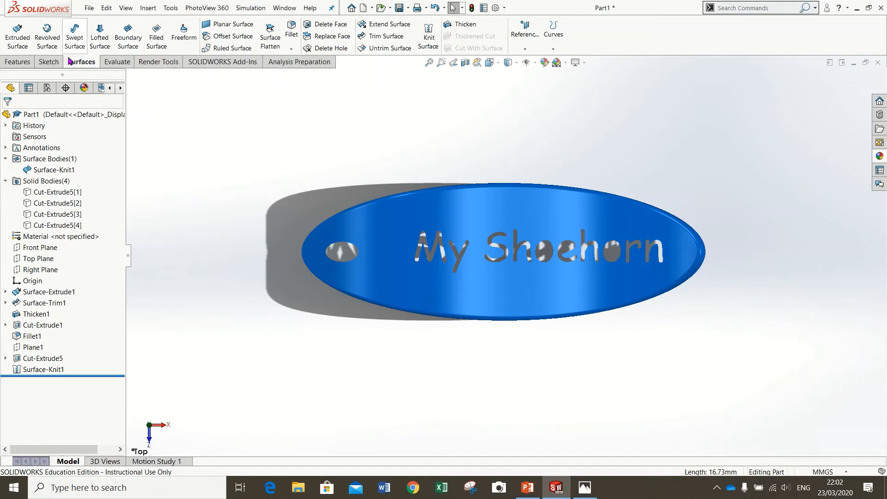
Sketch a circle of about 8.24 mm radius on the Top Plane, centred near the shoehorn's hole.
{"action": "left_click", "coordinate": [50, 61]}
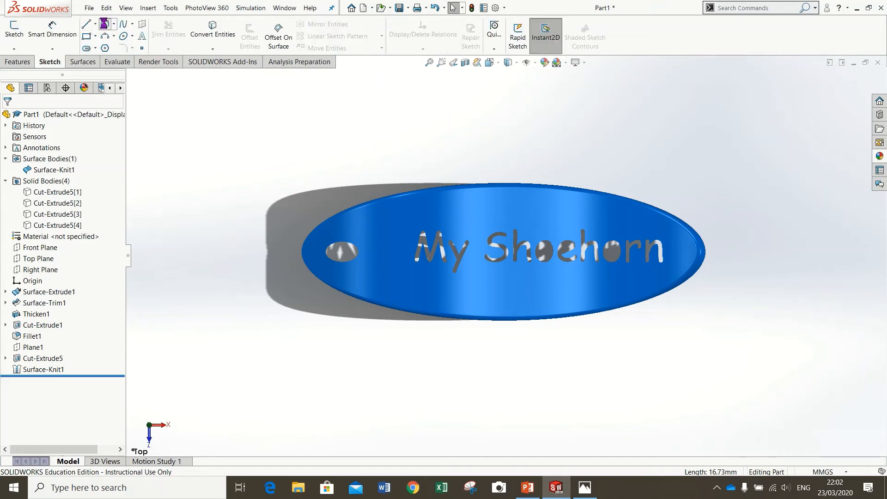
{"action": "left_click", "coordinate": [14, 29]}
{"action": "left_click", "coordinate": [130, 76]}
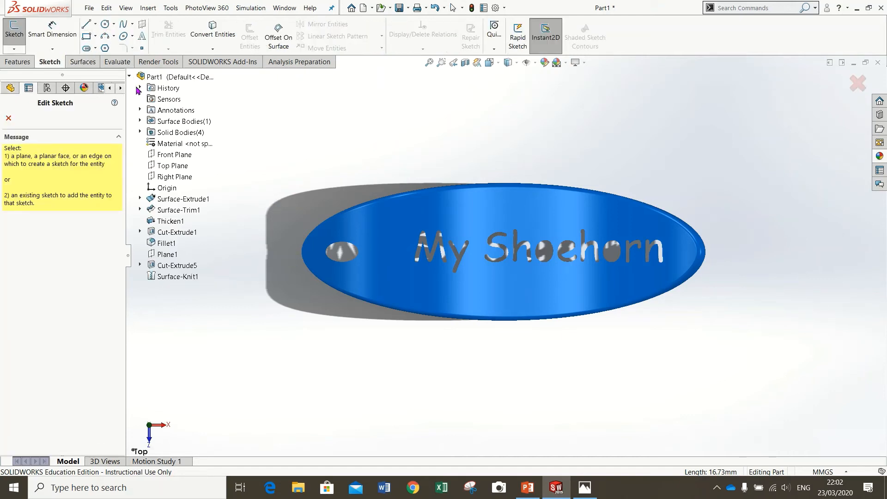
{"action": "left_click", "coordinate": [173, 166]}
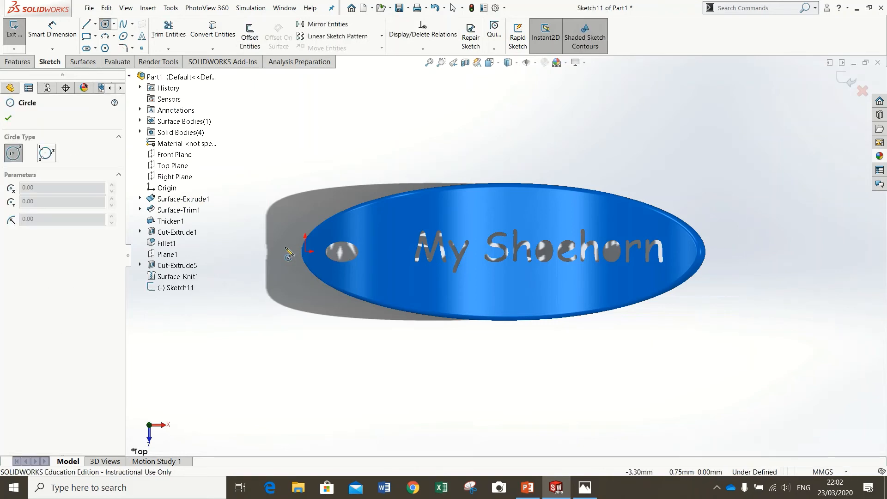
{"action": "left_click", "coordinate": [346, 251]}
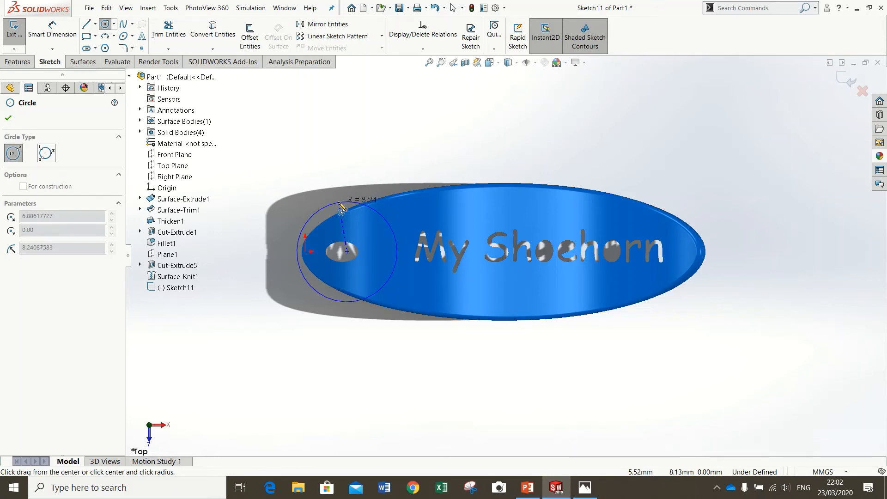
{"action": "left_click", "coordinate": [339, 203]}
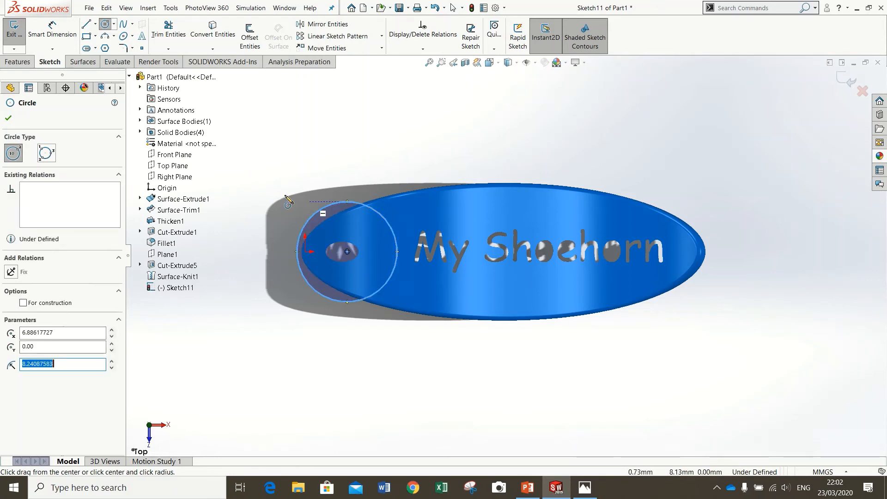
Trim the knitted surface with the circle sketch, keeping only the portion around the shoehorn's hole.
{"action": "left_click", "coordinate": [84, 62]}
{"action": "mouse_move", "coordinate": [351, 138]}
{"action": "middle_mouse_down"}
{"action": "mouse_move", "coordinate": [362, 129]}
{"action": "mouse_move", "coordinate": [359, 79]}
{"action": "middle_mouse_up"}
{"action": "left_click", "coordinate": [386, 36]}
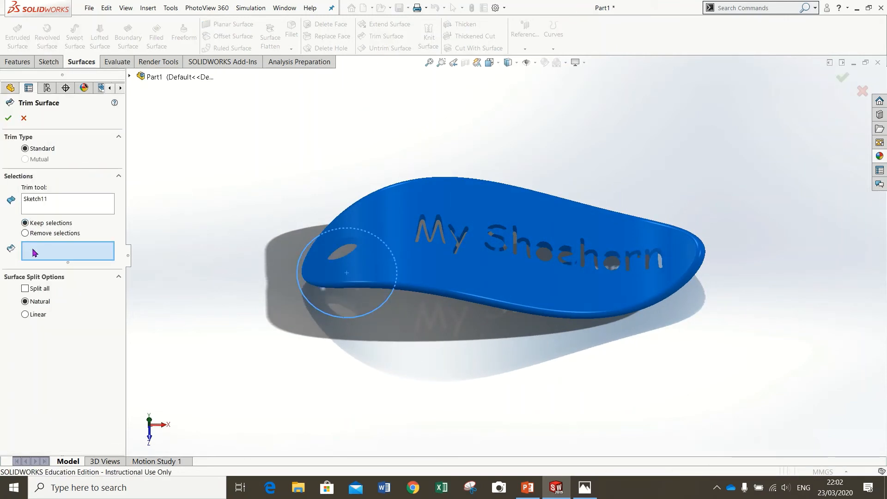
{"action": "left_click", "coordinate": [352, 267]}
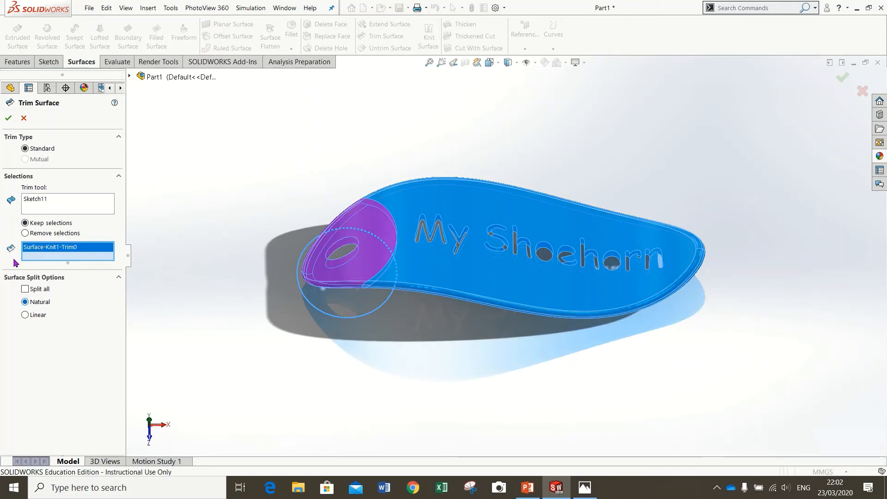
{"action": "left_click", "coordinate": [8, 119]}
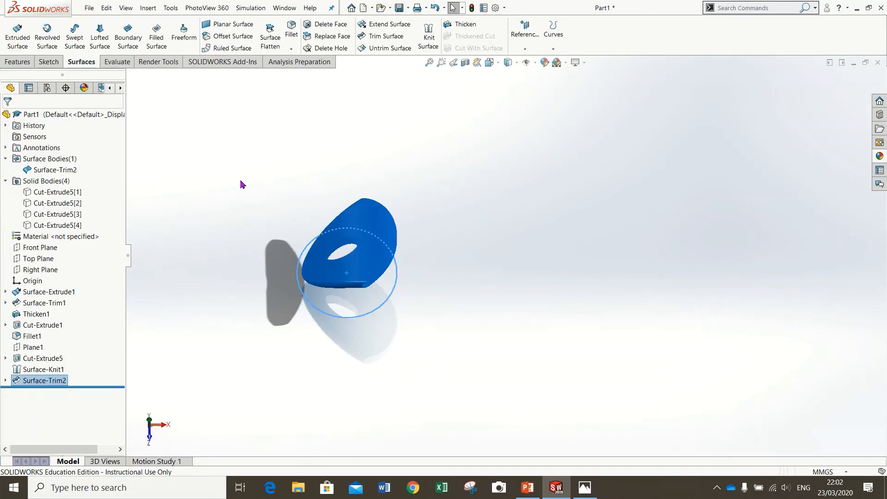
{"action": "left_click", "coordinate": [255, 200]}
{"action": "middle_click_drag", "start_coordinate": [458, 301], "coordinate": [454, 236]}
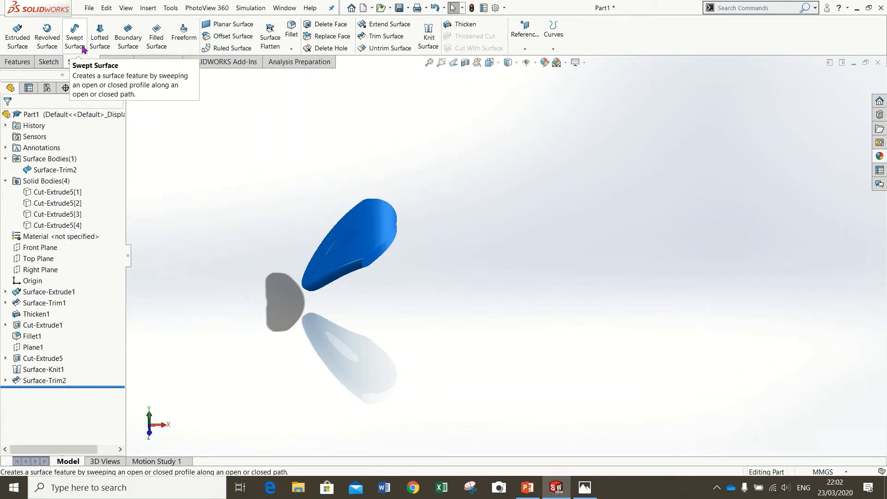
{"action": "middle_click_drag", "start_coordinate": [478, 165], "coordinate": [453, 190]}
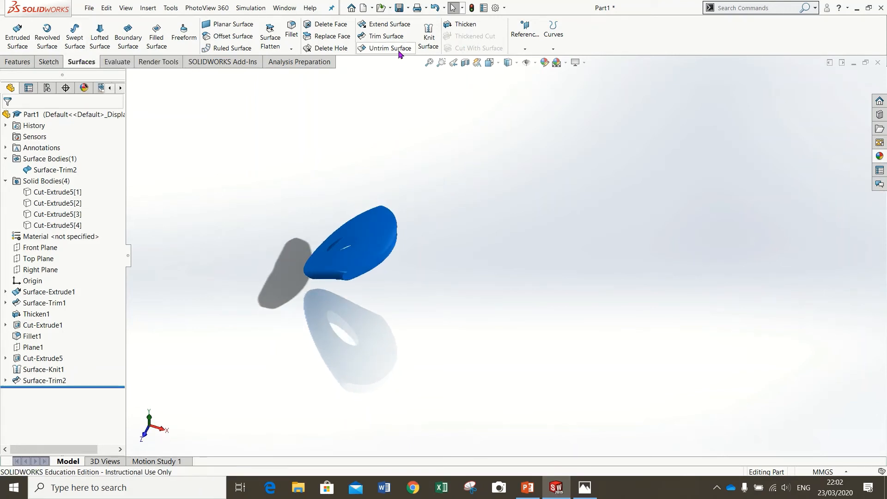
{"action": "left_click", "coordinate": [475, 26]}
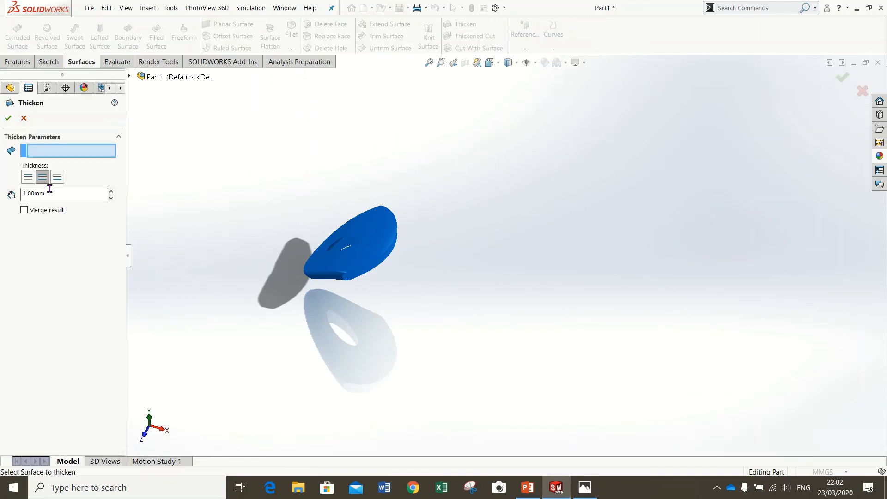
{"action": "left_click", "coordinate": [28, 178]}
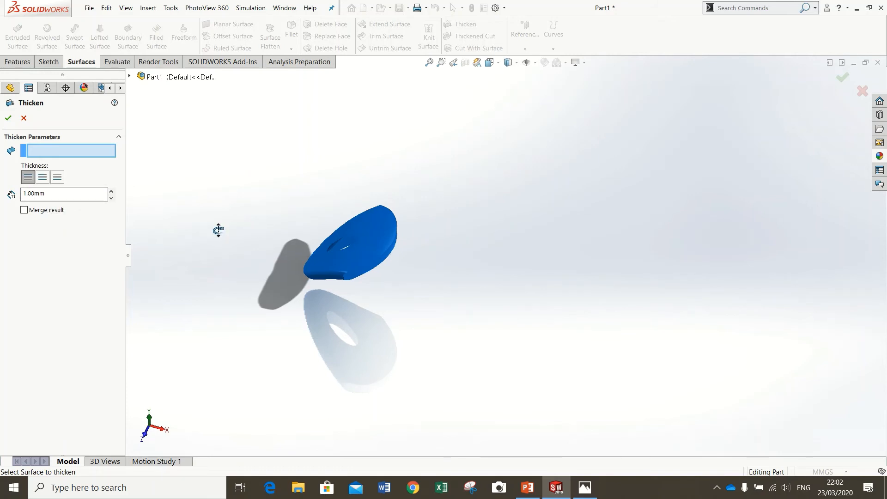
{"action": "middle_click_drag", "start_coordinate": [217, 229], "coordinate": [197, 191]}
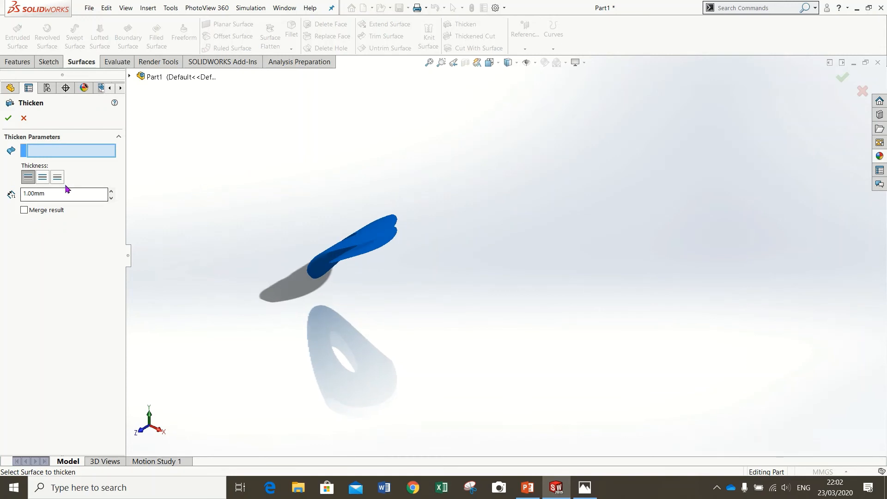
{"action": "left_click", "coordinate": [57, 179]}
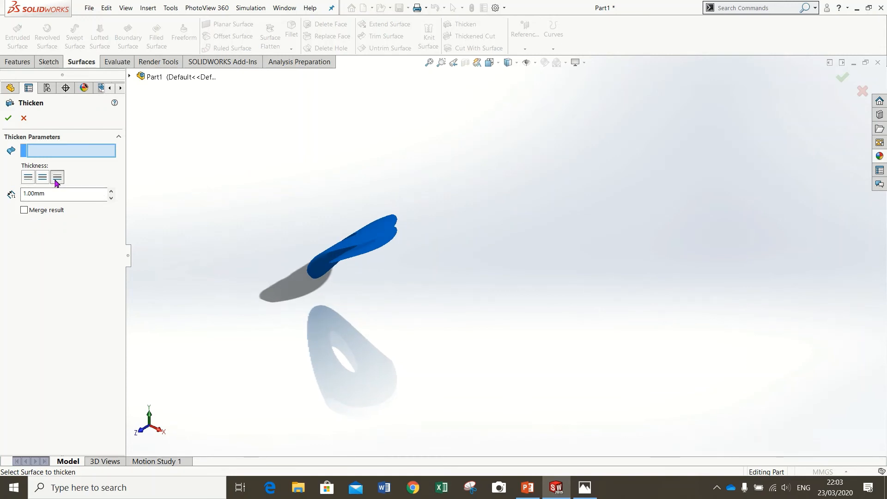
{"action": "left_click", "coordinate": [61, 137]}
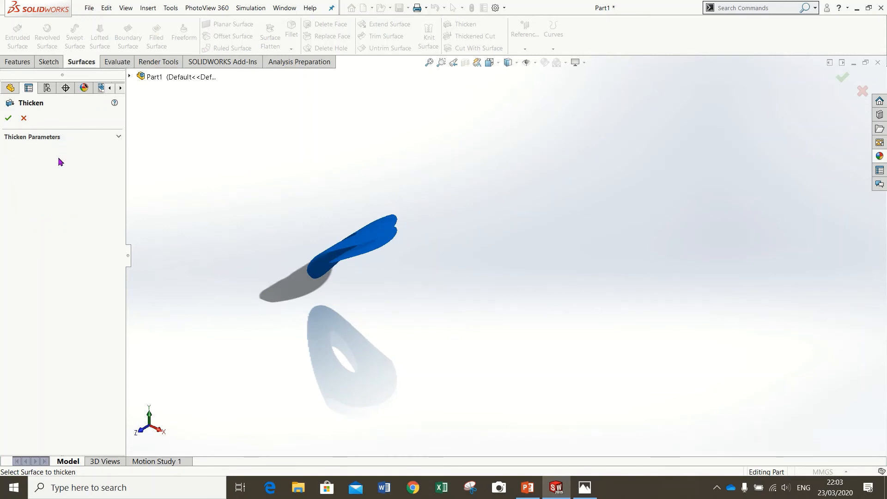
{"action": "left_click", "coordinate": [9, 119]}
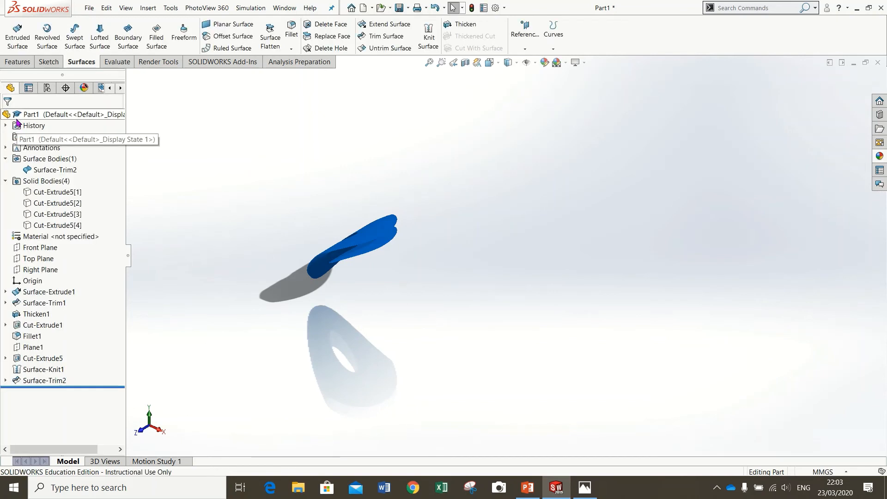
Thicken the trimmed surface around the hole by 1.00 mm on side 1, without merging the result.
{"action": "left_click", "coordinate": [462, 24]}
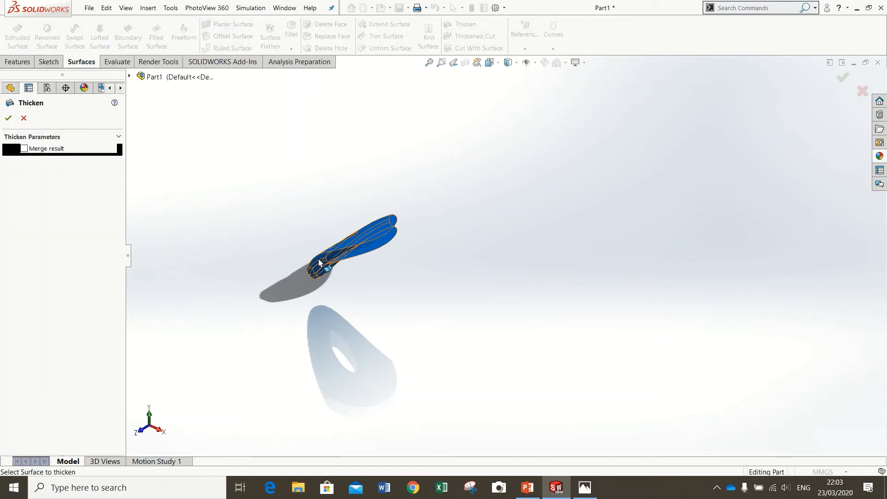
{"action": "left_click", "coordinate": [319, 261]}
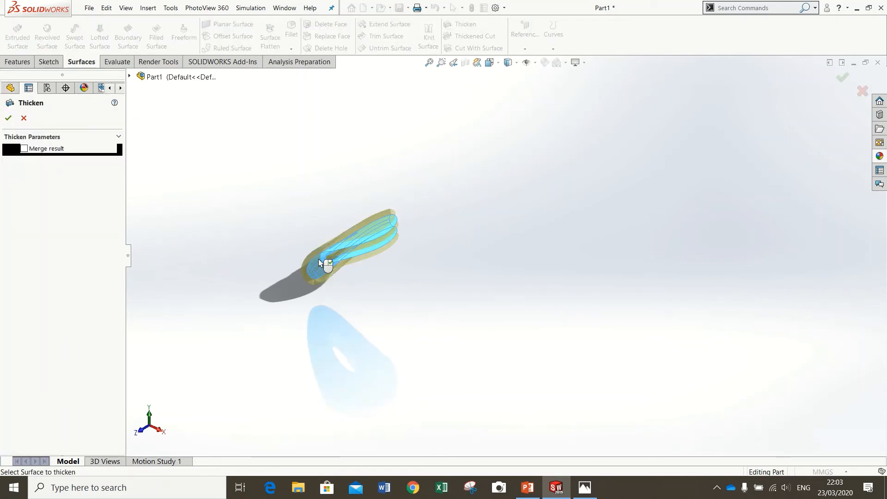
{"action": "left_click", "coordinate": [119, 137]}
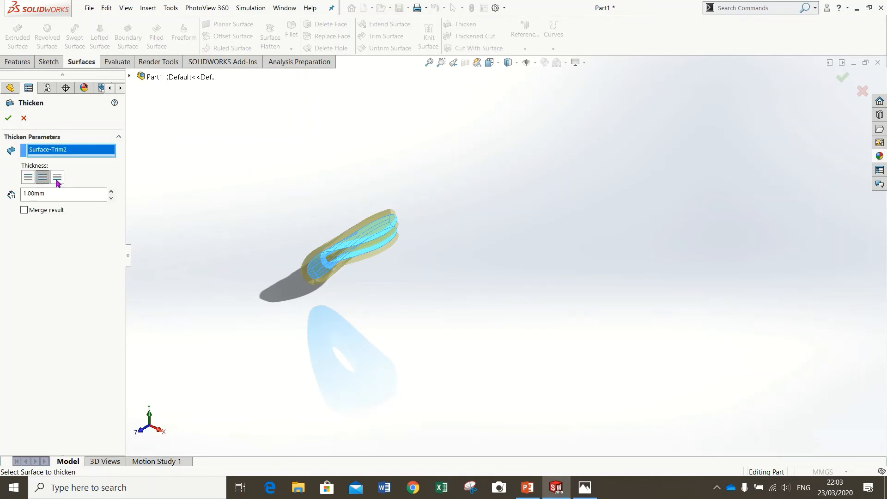
{"action": "left_click", "coordinate": [58, 179]}
{"action": "left_click", "coordinate": [26, 179]}
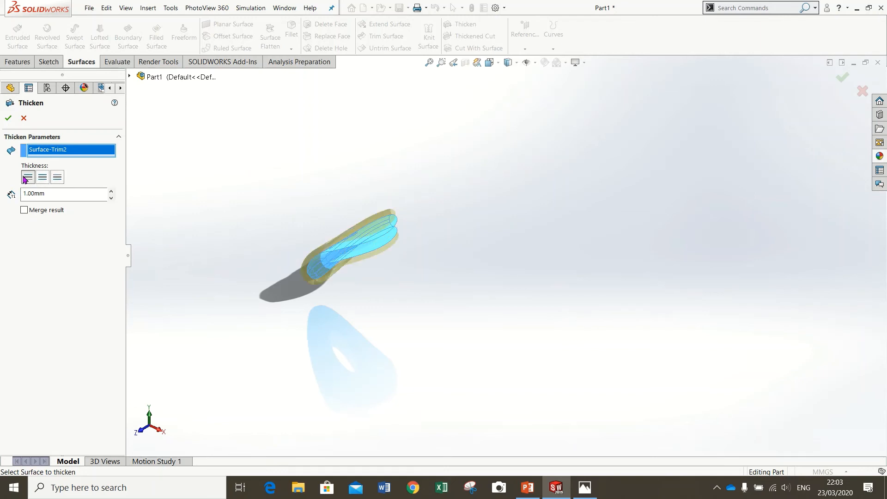
{"action": "left_click", "coordinate": [7, 119]}
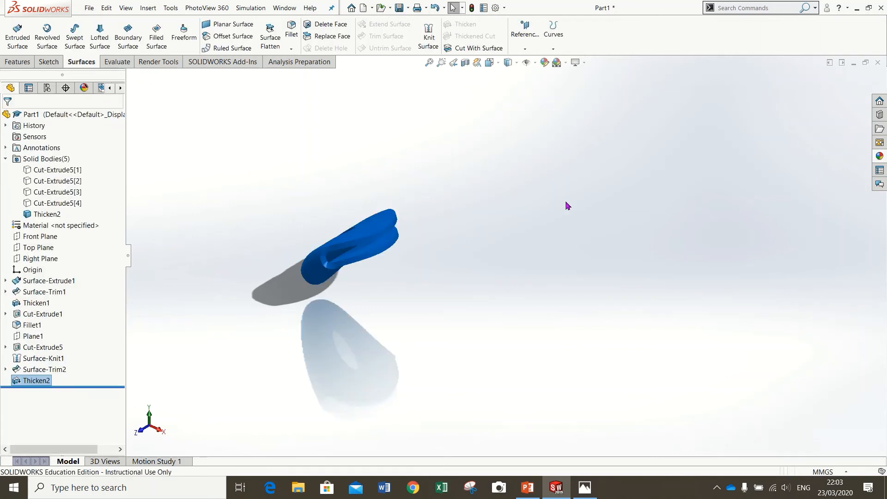
Try to fillet the nine outer rim edges of the thickened cover with a 0.75 mm symmetric radius.
{"action": "mouse_move", "coordinate": [557, 206]}
{"action": "middle_mouse_down"}
{"action": "mouse_move", "coordinate": [567, 228]}
{"action": "mouse_move", "coordinate": [562, 222]}
{"action": "middle_mouse_up"}
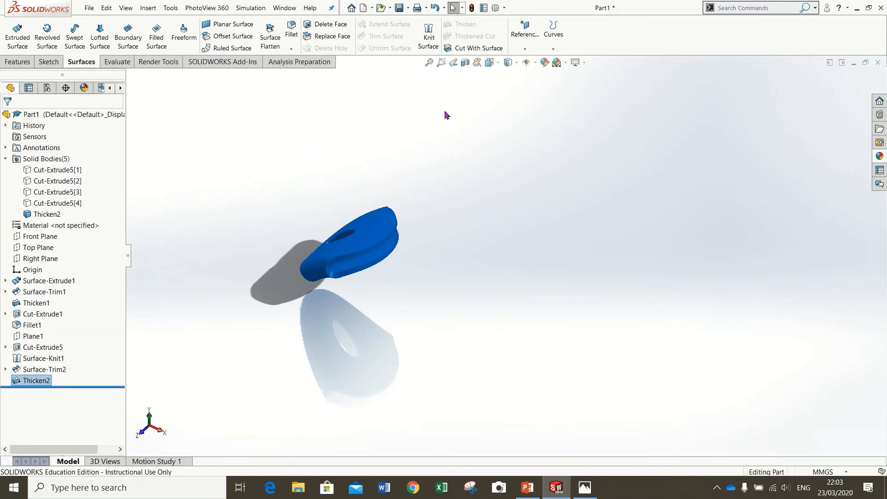
{"action": "left_click", "coordinate": [291, 29]}
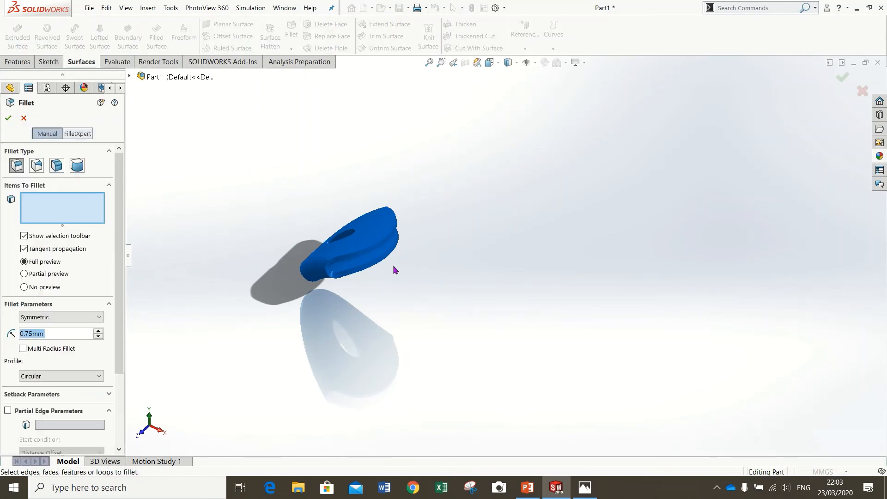
{"action": "left_click", "coordinate": [371, 251]}
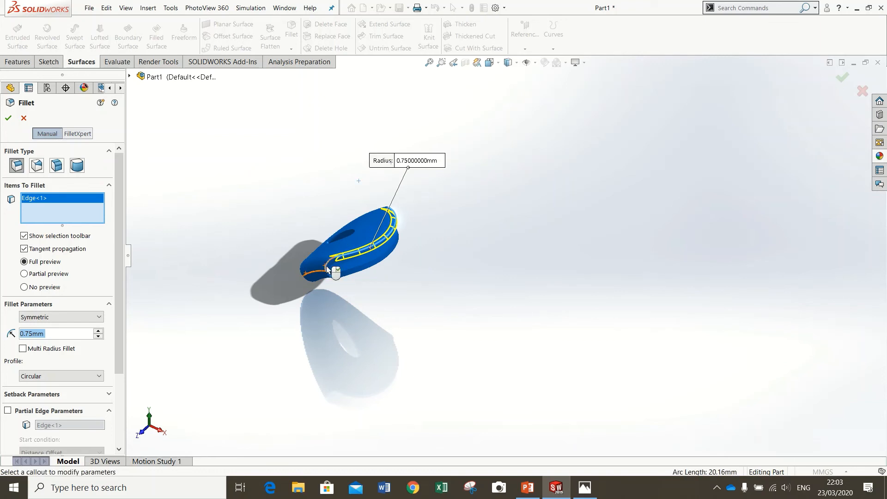
{"action": "left_click", "coordinate": [327, 267]}
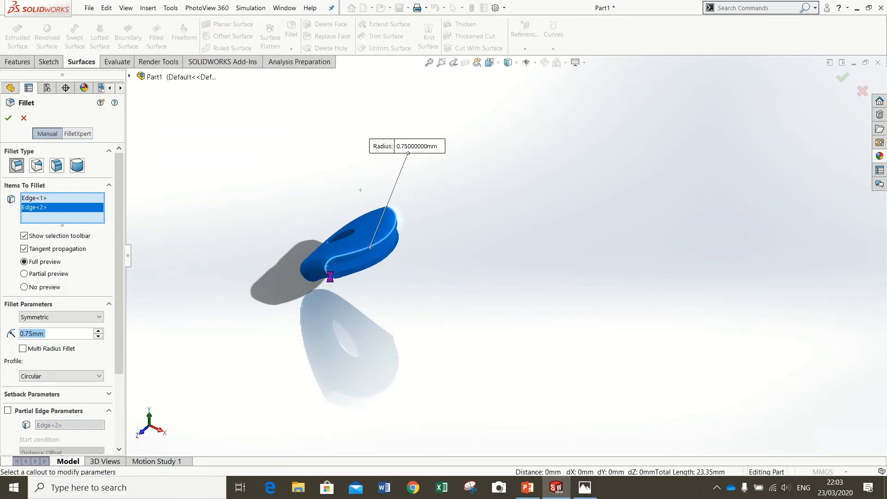
{"action": "scroll", "coordinate": [332, 277], "scroll_direction": "down", "scroll_amount": 5}
{"action": "left_click", "coordinate": [411, 271]}
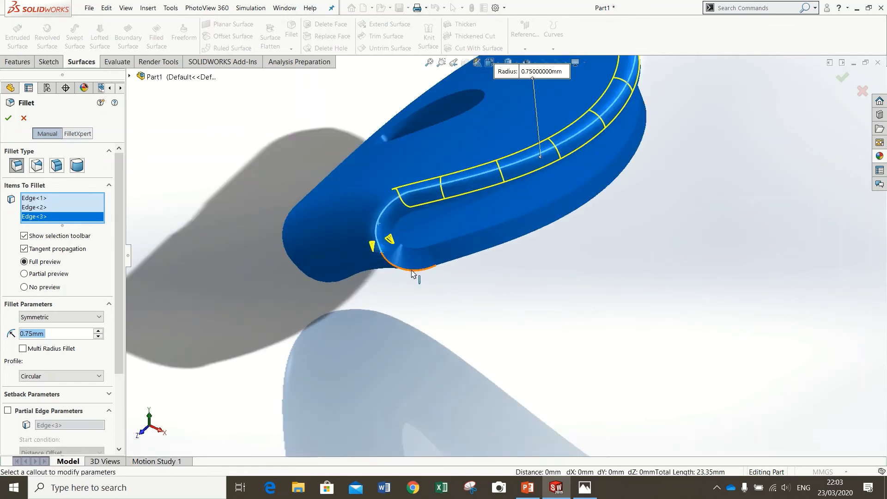
{"action": "left_click", "coordinate": [411, 272]}
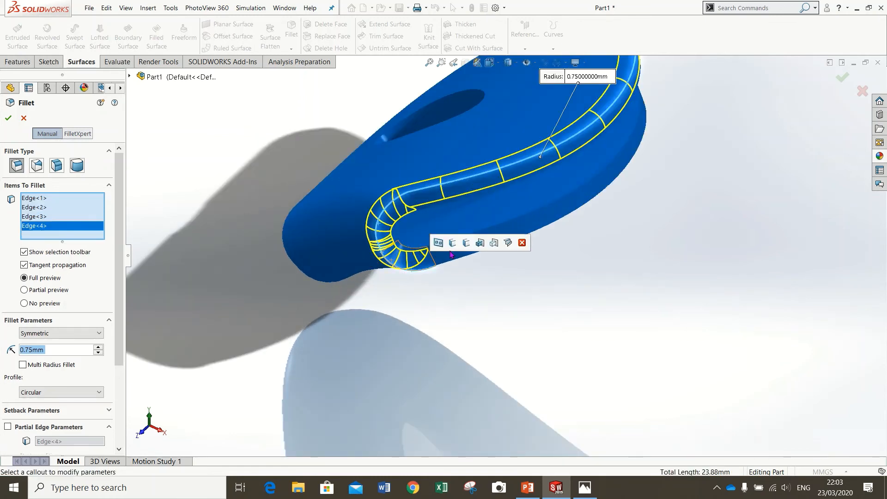
{"action": "middle_click_drag", "start_coordinate": [501, 260], "coordinate": [434, 254]}
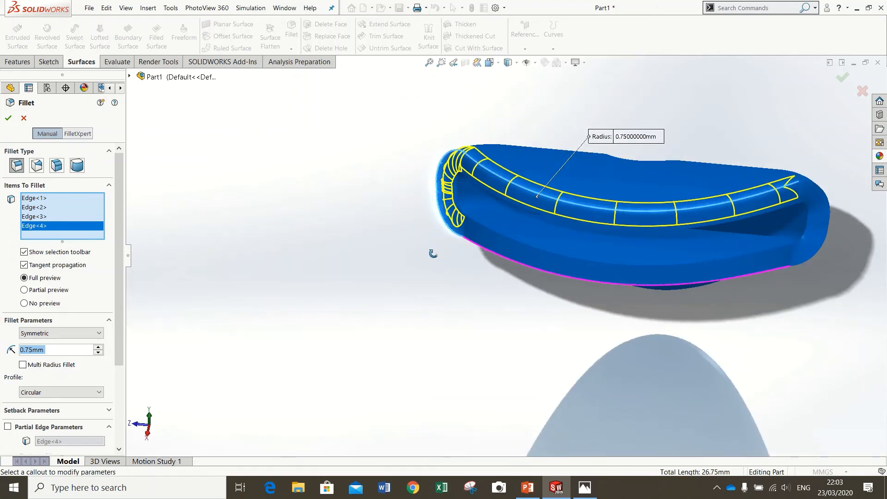
{"action": "left_click", "coordinate": [454, 185]}
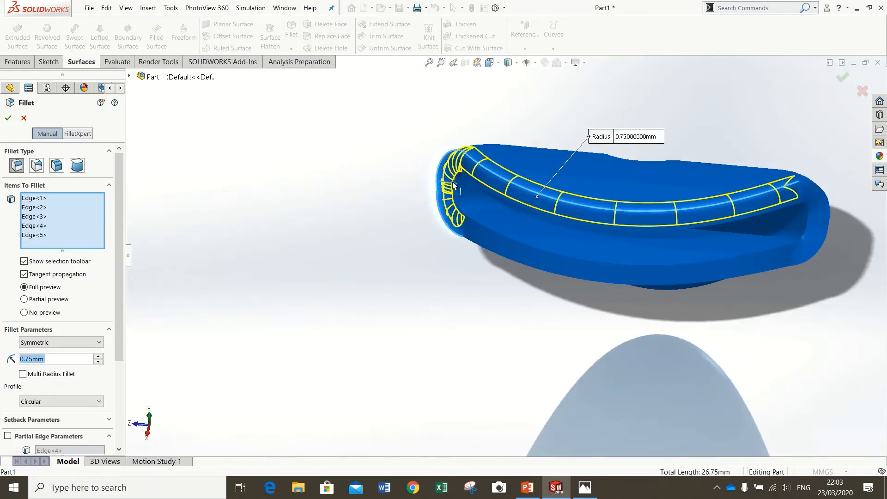
{"action": "left_click", "coordinate": [472, 249]}
{"action": "middle_click_drag", "start_coordinate": [679, 315], "coordinate": [769, 317]}
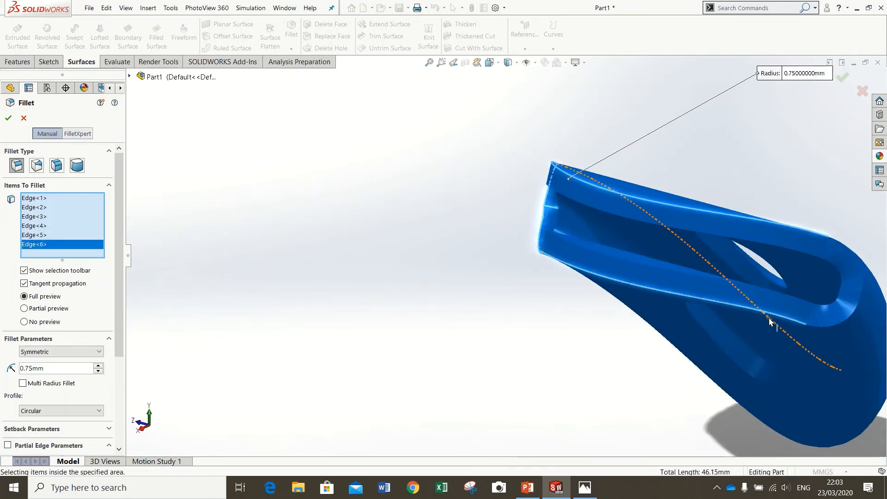
{"action": "left_click", "coordinate": [824, 331]}
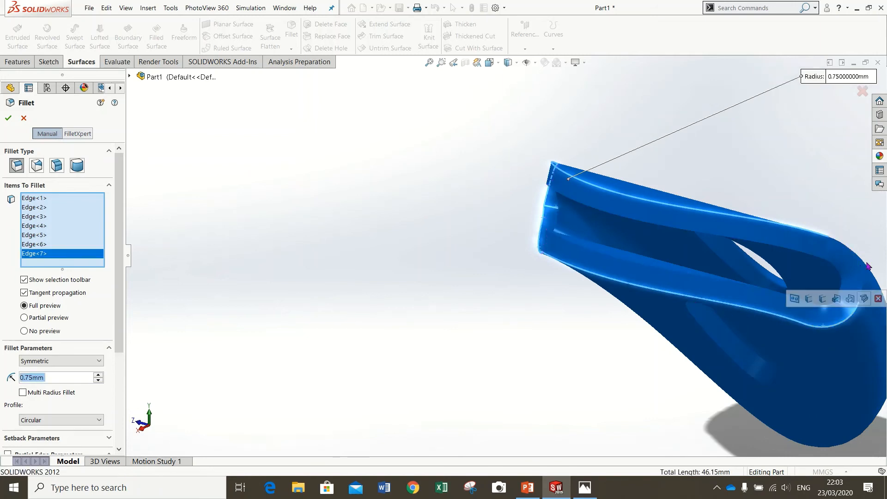
{"action": "middle_click_drag", "start_coordinate": [865, 291], "coordinate": [863, 328]}
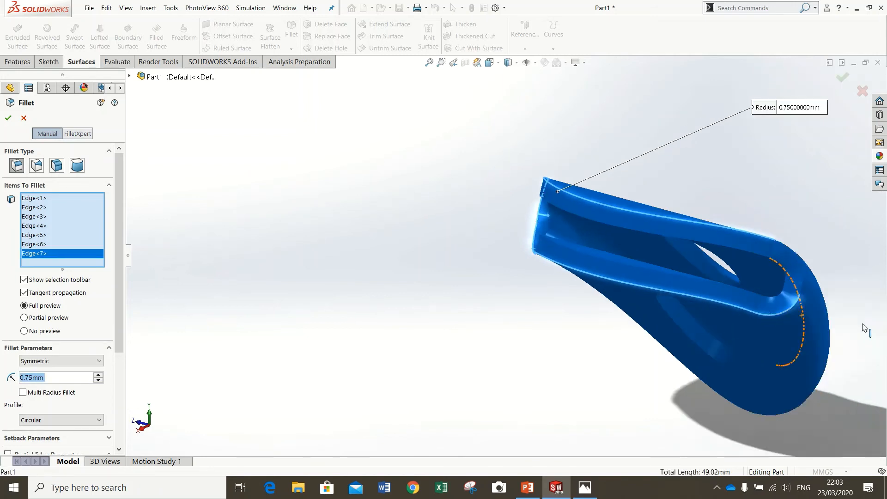
{"action": "scroll", "coordinate": [862, 328], "scroll_direction": "up", "scroll_amount": 2}
{"action": "scroll", "coordinate": [823, 311], "scroll_direction": "down", "scroll_amount": 3}
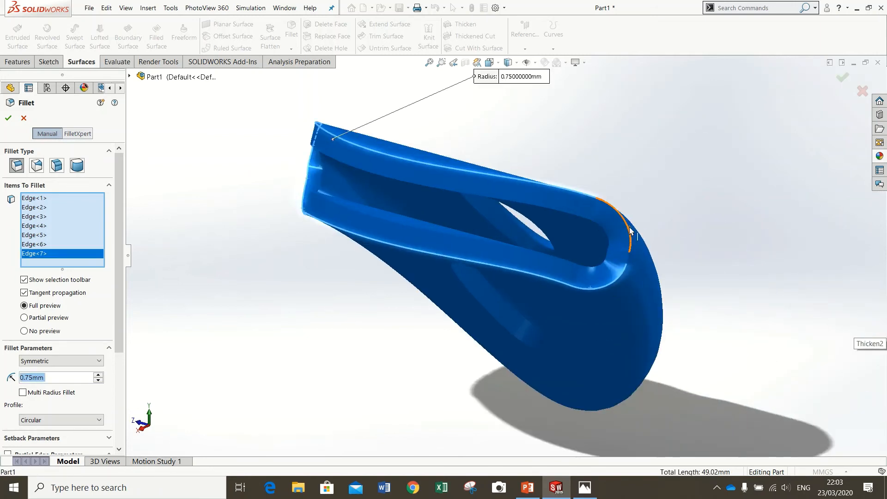
{"action": "left_click", "coordinate": [631, 252]}
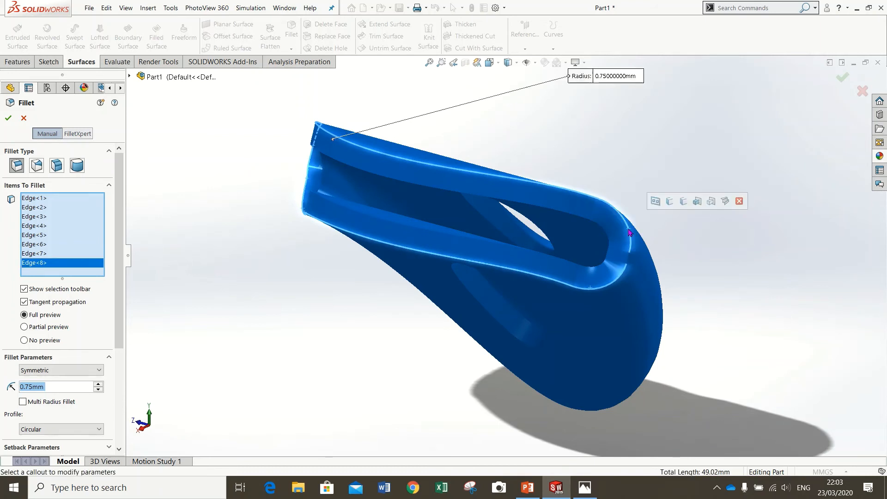
{"action": "left_click", "coordinate": [629, 257]}
{"action": "middle_click_drag", "start_coordinate": [382, 307], "coordinate": [174, 367]}
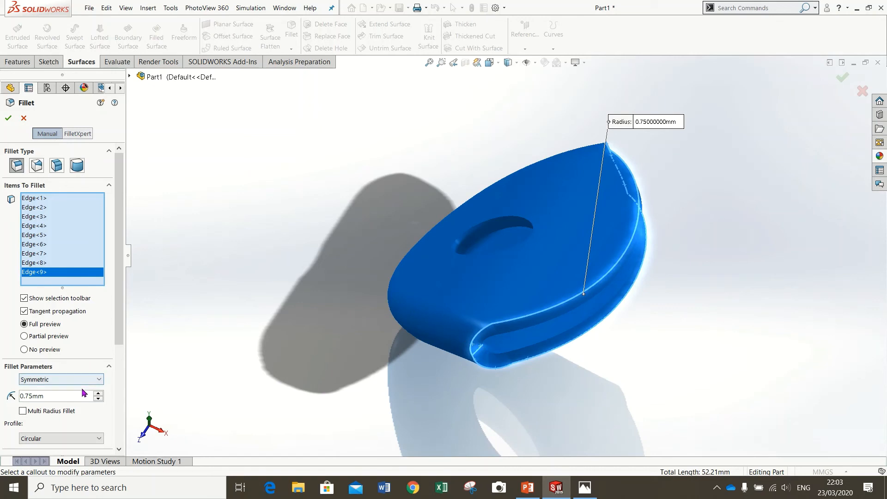
{"action": "left_click", "coordinate": [8, 119]}
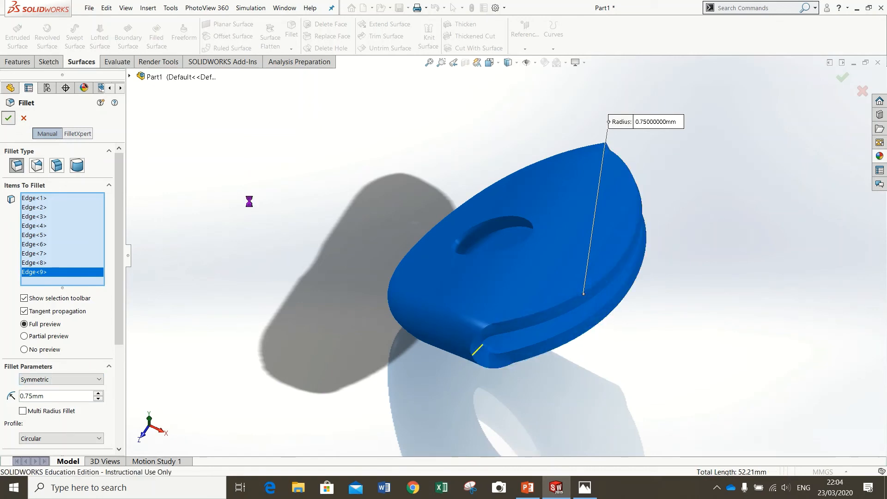
{"action": "left_click", "coordinate": [339, 76]}
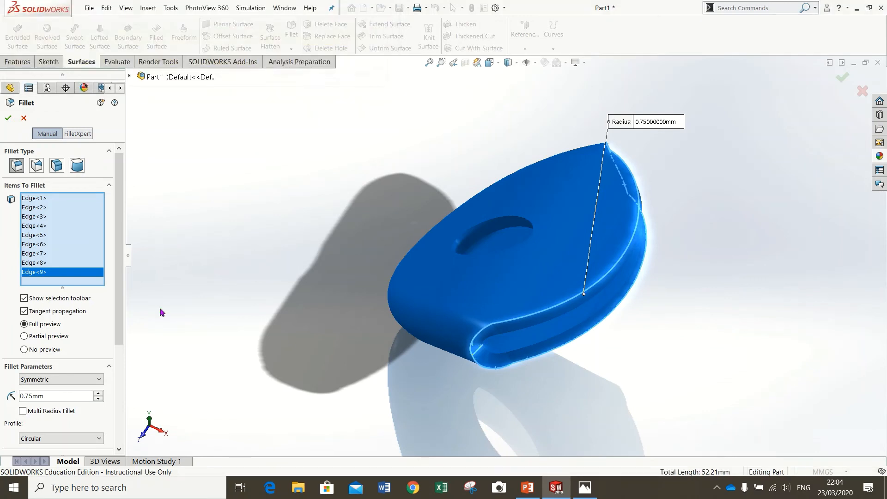
Retry the cover's rim fillet with radii of 0.5 mm and 0.2 mm, and leave the Fillet command.
{"action": "left_click_drag", "start_coordinate": [45, 398], "coordinate": [1, 398]}
{"action": "type", "text": ".5"}
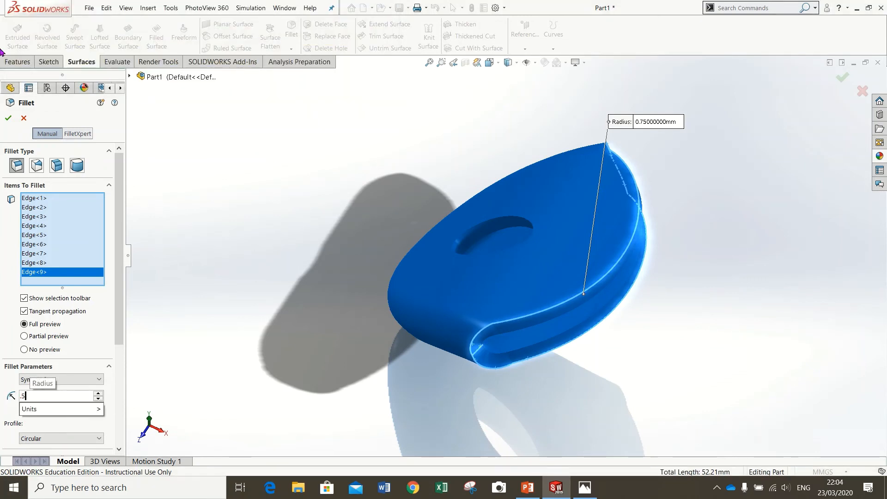
{"action": "left_click", "coordinate": [8, 119]}
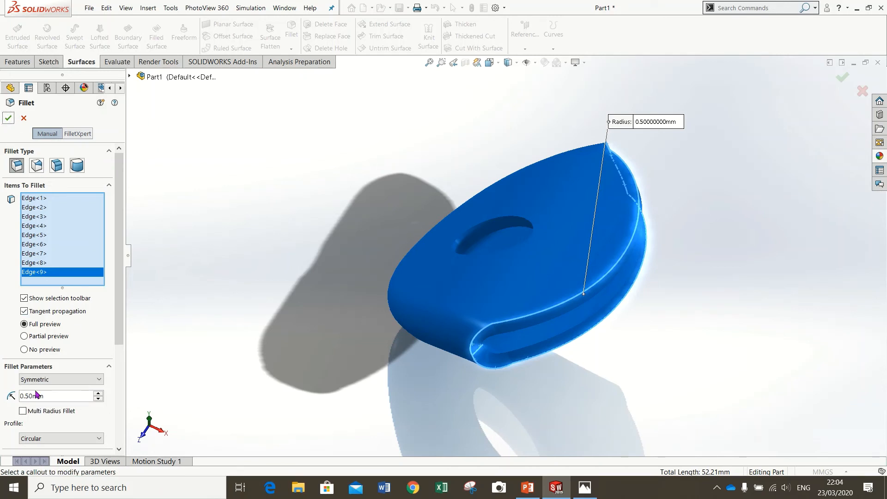
{"action": "left_click_drag", "start_coordinate": [45, 398], "coordinate": [1, 403]}
{"action": "type", "text": ".2"}
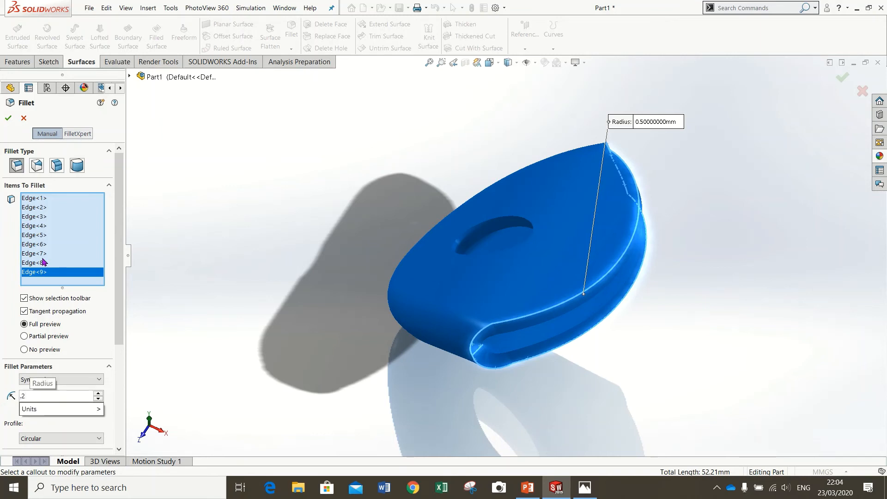
{"action": "key", "text": "Return"}
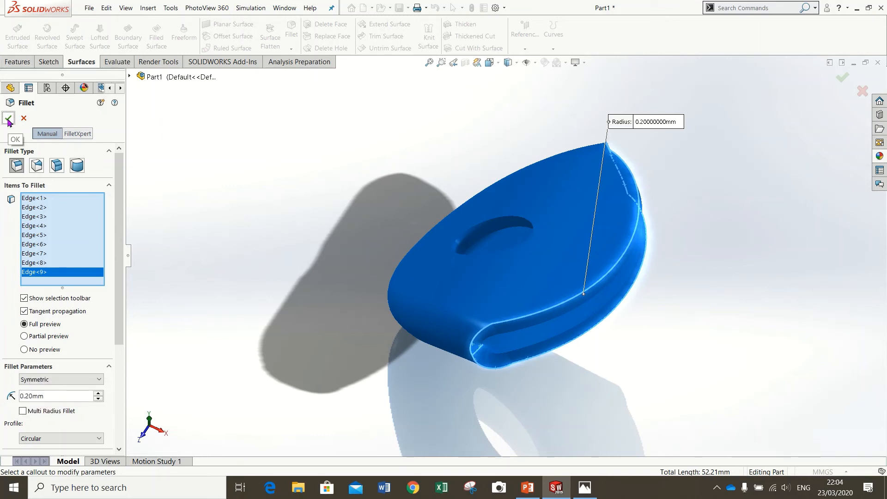
{"action": "left_click", "coordinate": [8, 119]}
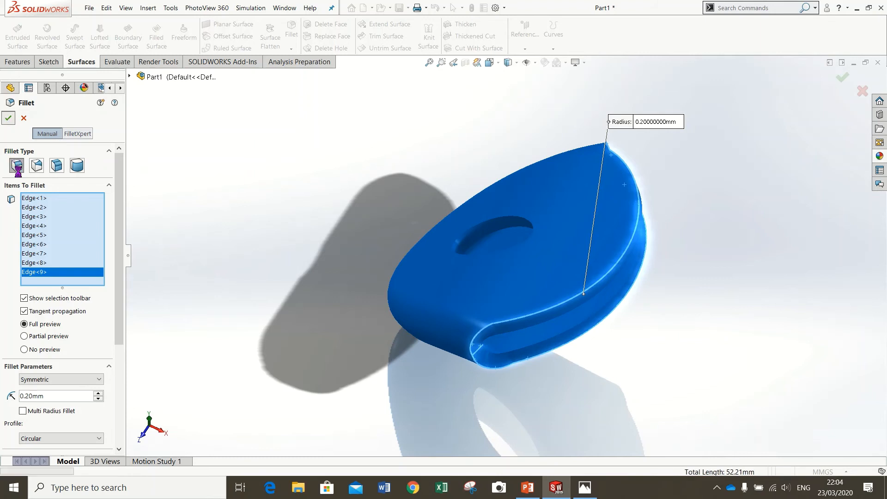
{"action": "left_click", "coordinate": [333, 75]}
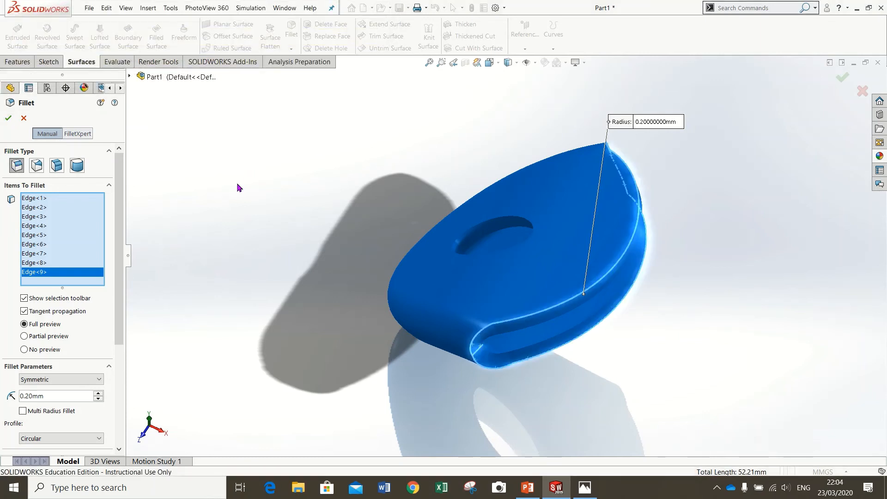
{"action": "mouse_move", "coordinate": [118, 308]}
{"action": "left_mouse_down"}
{"action": "mouse_move", "coordinate": [121, 323]}
{"action": "mouse_move", "coordinate": [124, 314]}
{"action": "left_mouse_up"}
{"action": "left_click", "coordinate": [7, 118]}
{"action": "left_click", "coordinate": [640, 172]}
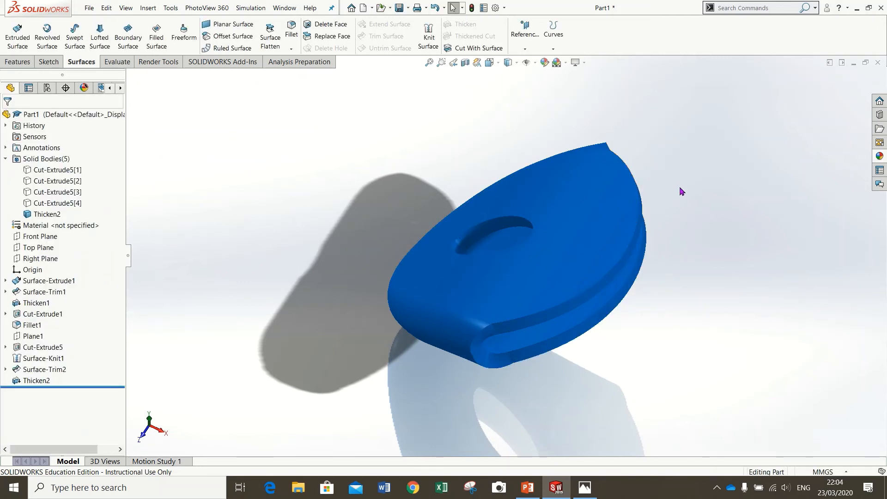
Show all the solid bodies so the shoehorn displays together with its cover.
{"action": "key", "text": "ctrl+5"}
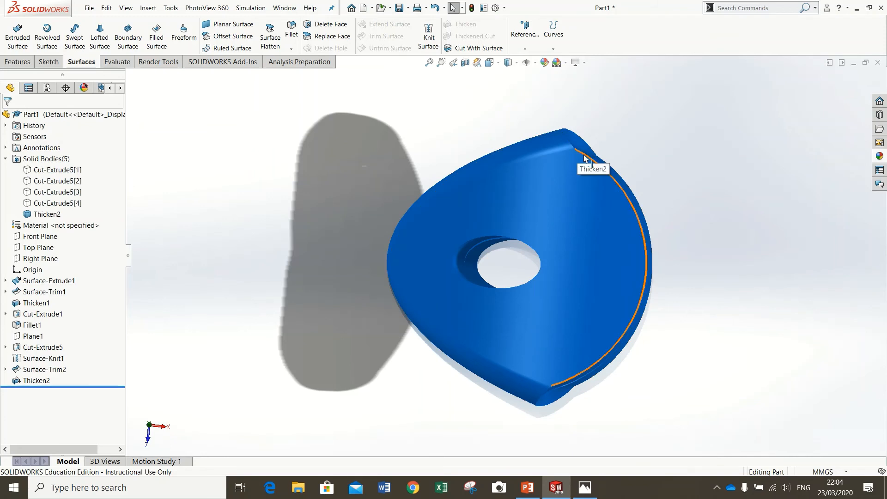
{"action": "middle_click_drag", "start_coordinate": [585, 158], "coordinate": [559, 329]}
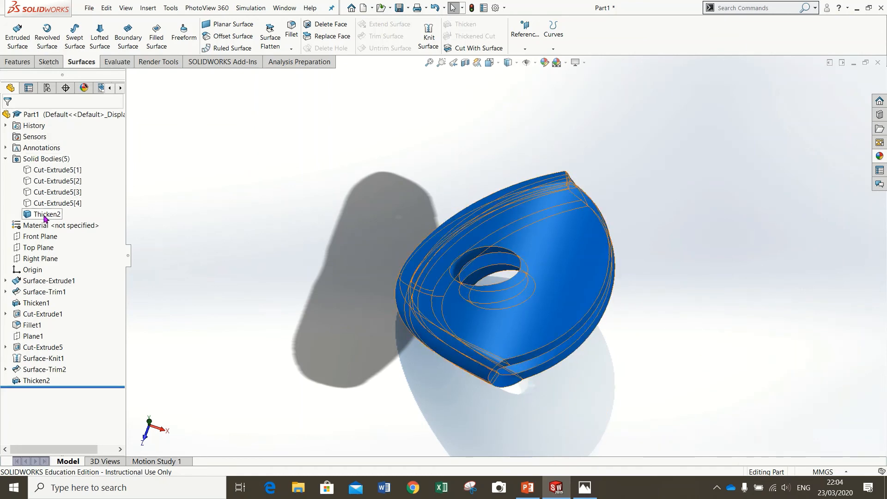
{"action": "right_click", "coordinate": [50, 160]}
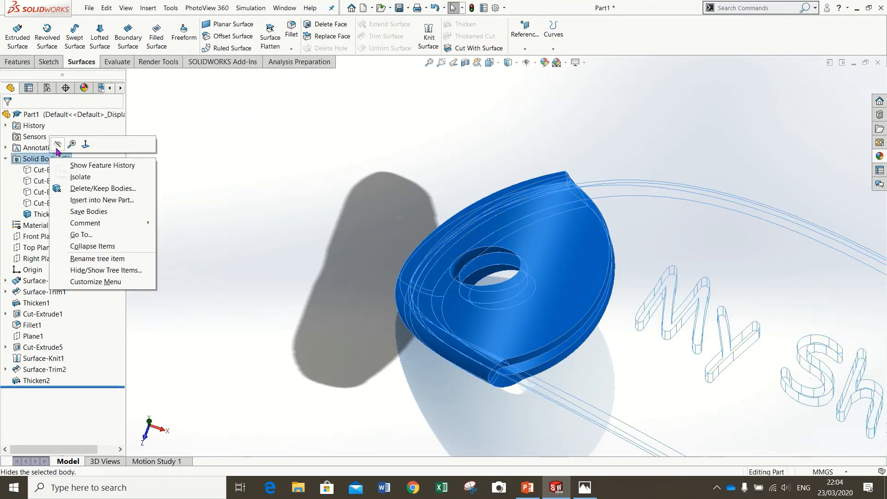
{"action": "left_click", "coordinate": [56, 148]}
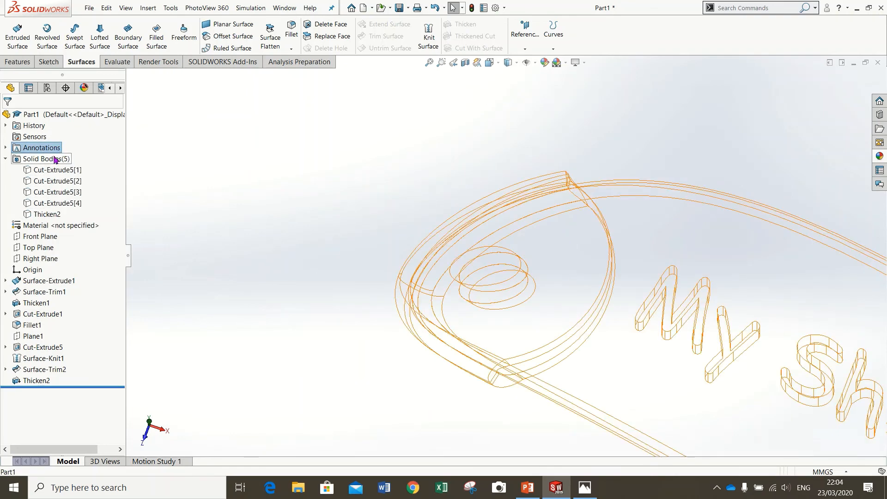
{"action": "right_click", "coordinate": [59, 153]}
{"action": "left_click", "coordinate": [63, 141]}
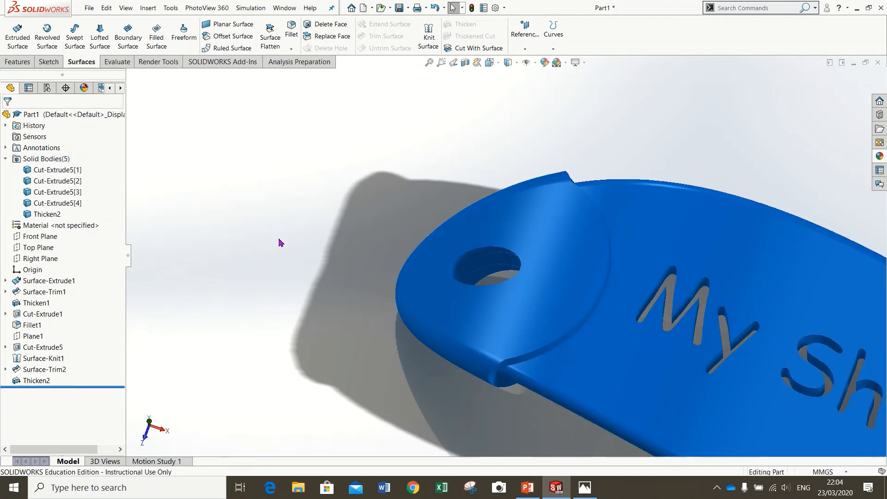
Apply a dark matte rubber appearance to the cover body around the shoehorn's hole.
{"action": "scroll", "coordinate": [762, 362], "scroll_direction": "up", "scroll_amount": 4}
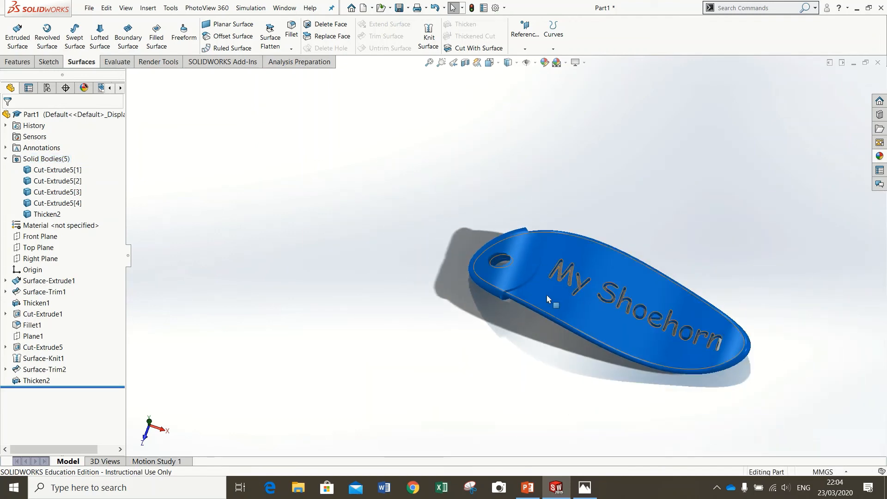
{"action": "scroll", "coordinate": [552, 301], "scroll_direction": "down", "scroll_amount": 3}
{"action": "scroll", "coordinate": [617, 313], "scroll_direction": "up", "scroll_amount": 1}
{"action": "scroll", "coordinate": [642, 306], "scroll_direction": "down", "scroll_amount": 2}
{"action": "scroll", "coordinate": [713, 306], "scroll_direction": "up", "scroll_amount": 2}
{"action": "scroll", "coordinate": [716, 306], "scroll_direction": "down", "scroll_amount": 1}
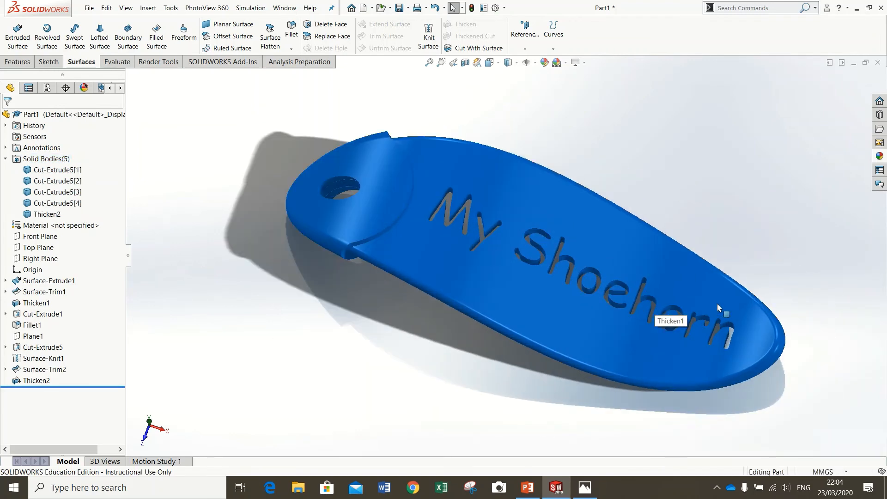
{"action": "middle_click_drag", "start_coordinate": [717, 304], "coordinate": [688, 279]}
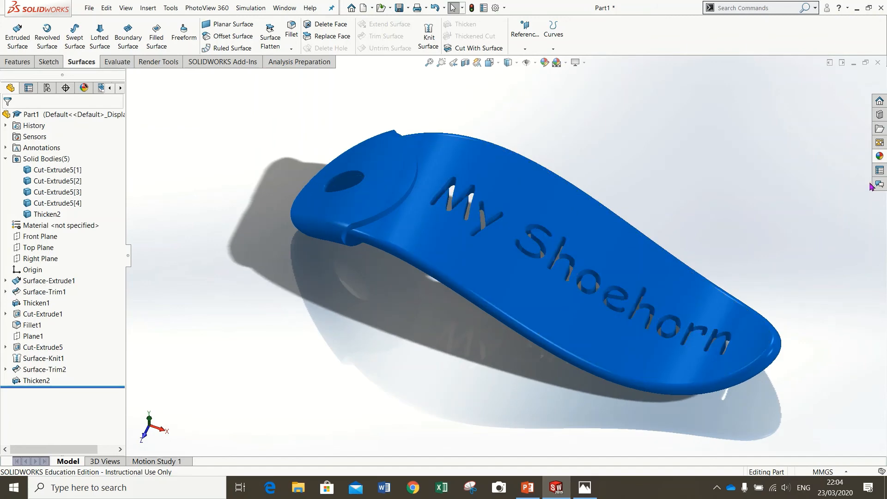
{"action": "left_click", "coordinate": [879, 156]}
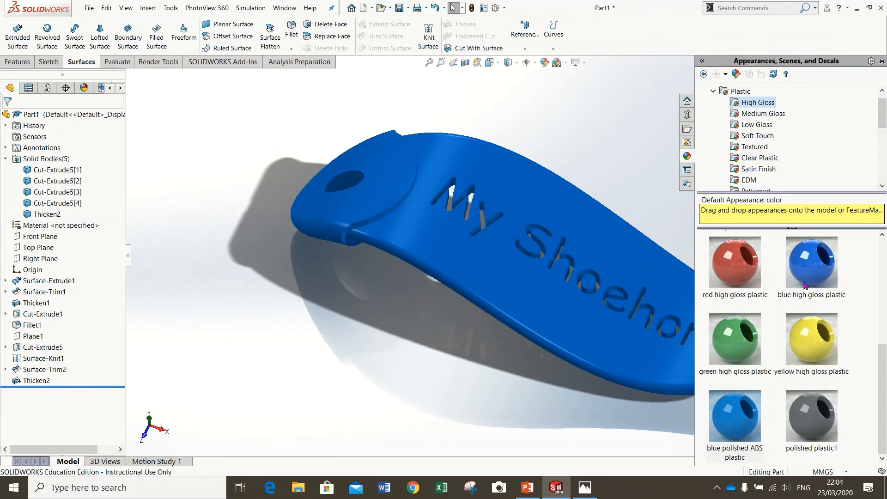
{"action": "left_click", "coordinate": [714, 92]}
{"action": "left_click", "coordinate": [713, 124]}
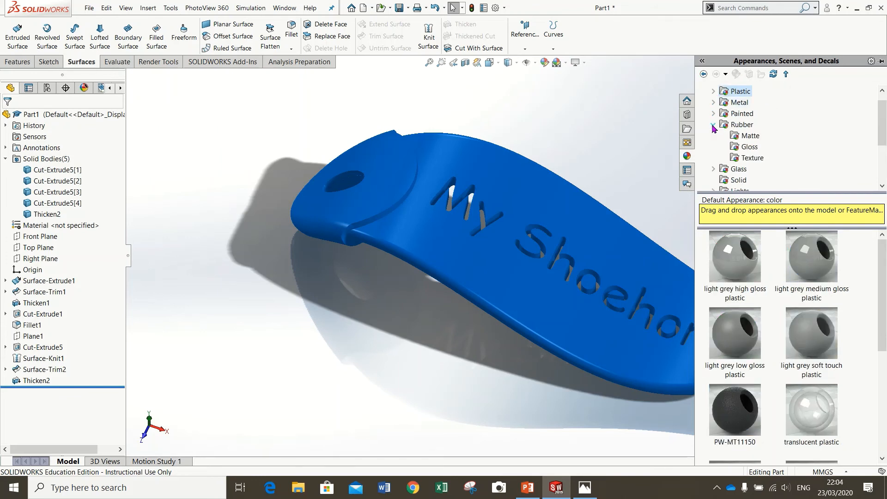
{"action": "left_click", "coordinate": [747, 135]}
{"action": "left_click_drag", "start_coordinate": [751, 273], "coordinate": [394, 181]}
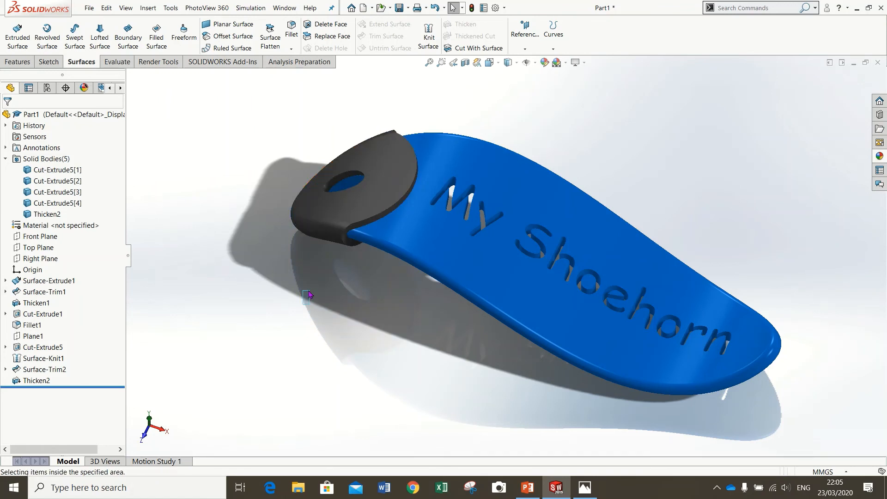
{"action": "middle_click_drag", "start_coordinate": [804, 307], "coordinate": [794, 277]}
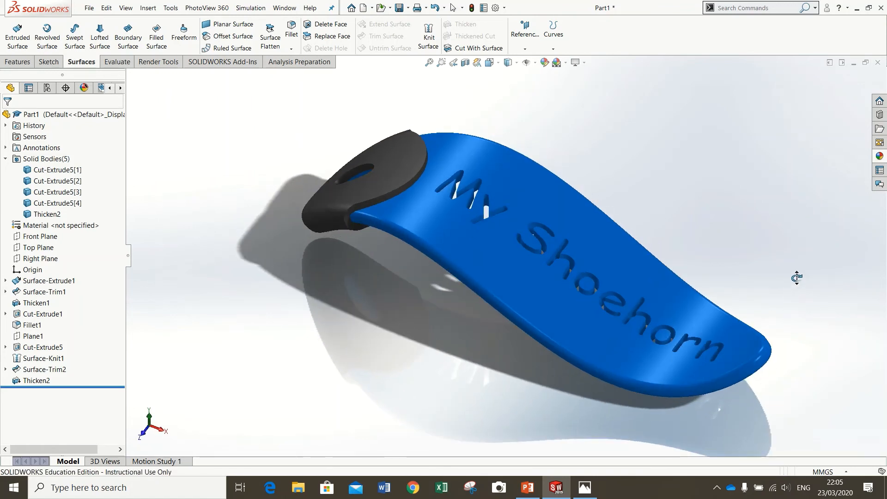
Save the part under the file name My Shoehorn Blue.
{"action": "left_click", "coordinate": [86, 7]}
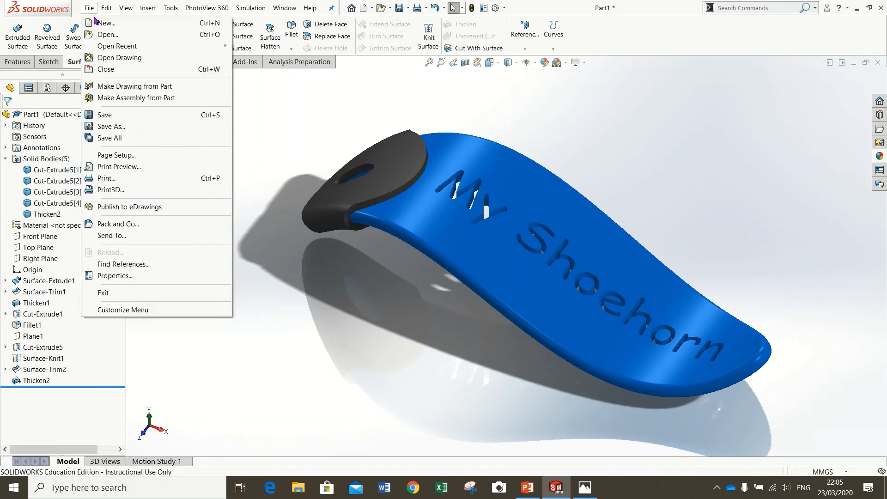
{"action": "left_click", "coordinate": [117, 126]}
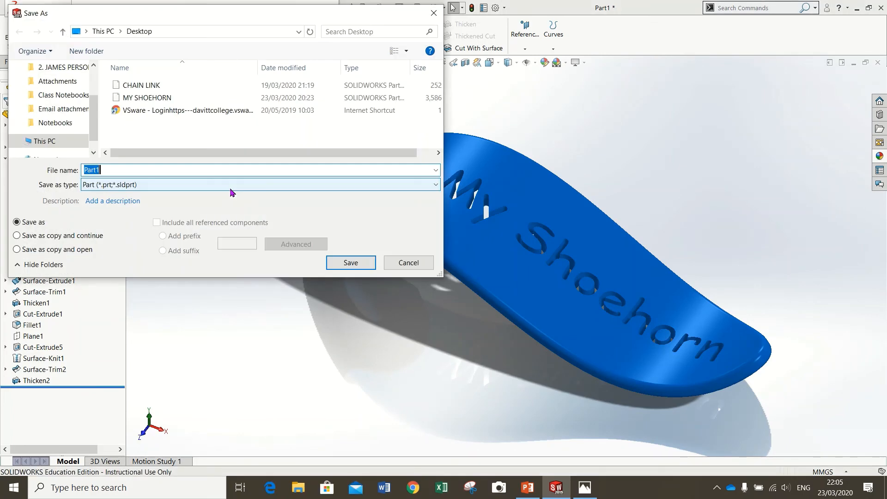
{"action": "type", "text": "M"}
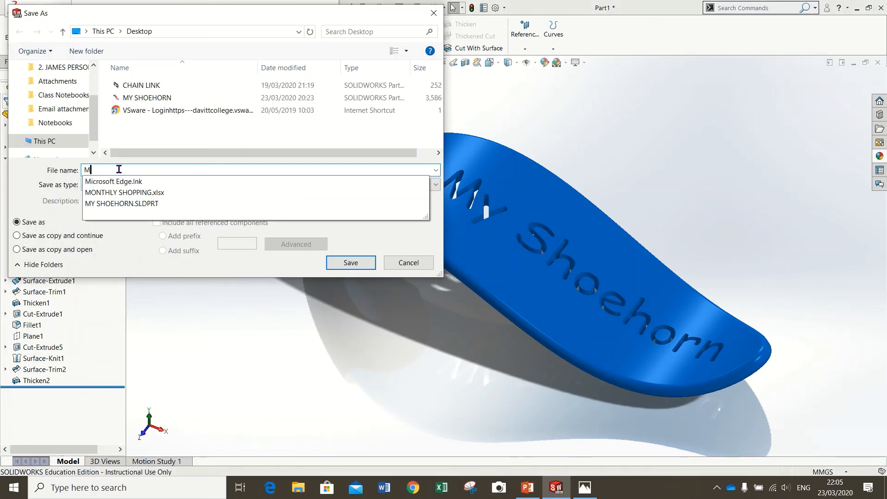
{"action": "type", "text": "y Shoe"}
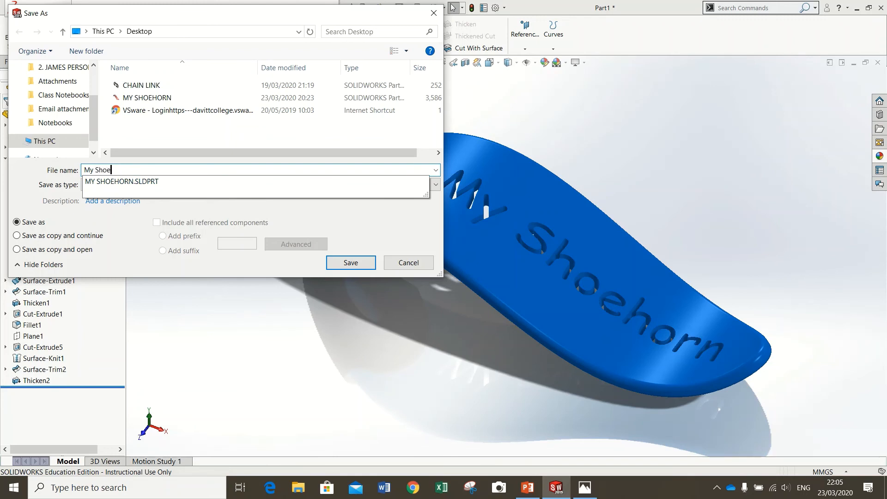
{"action": "type", "text": "horn"}
{"action": "left_click", "coordinate": [45, 141]}
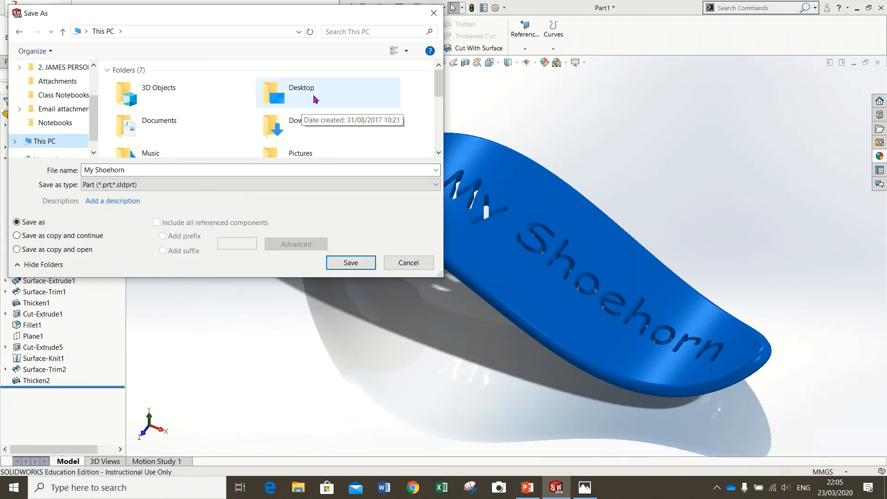
{"action": "left_click", "coordinate": [314, 99]}
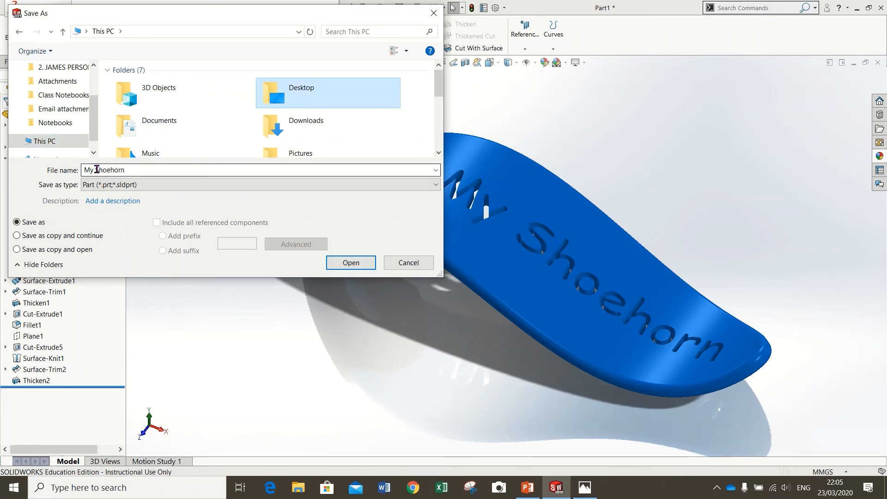
{"action": "left_click", "coordinate": [128, 174]}
{"action": "left_click", "coordinate": [132, 171]}
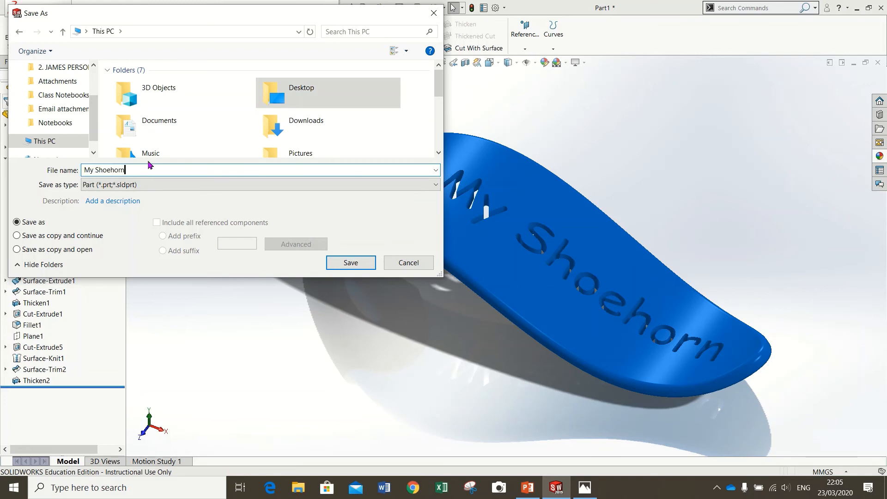
{"action": "type", "text": "Blue"}
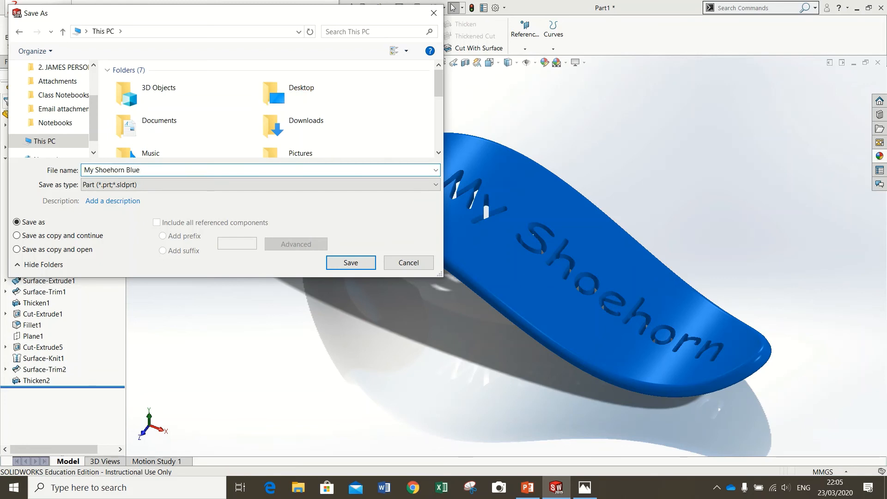
{"action": "left_click", "coordinate": [351, 261]}
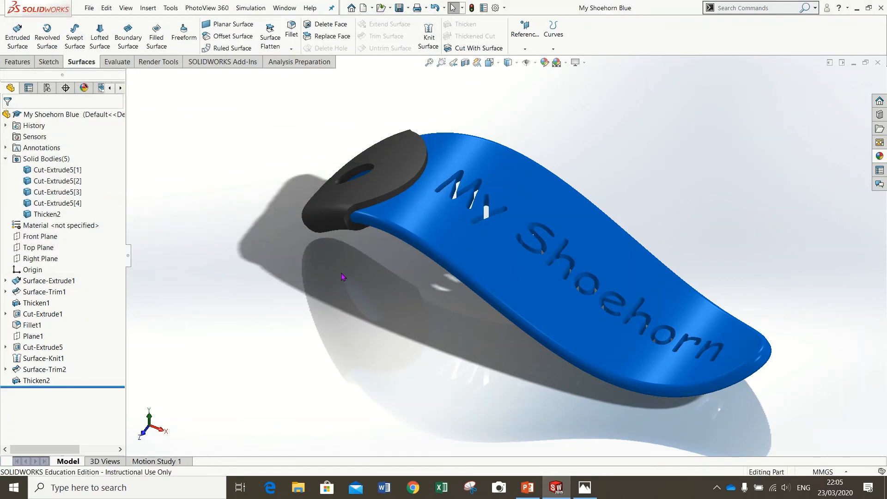
Apply the Backdrop - Lightbox Studio basic scene to the shoehorn model.
{"action": "left_click", "coordinate": [879, 156]}
{"action": "left_click", "coordinate": [742, 125]}
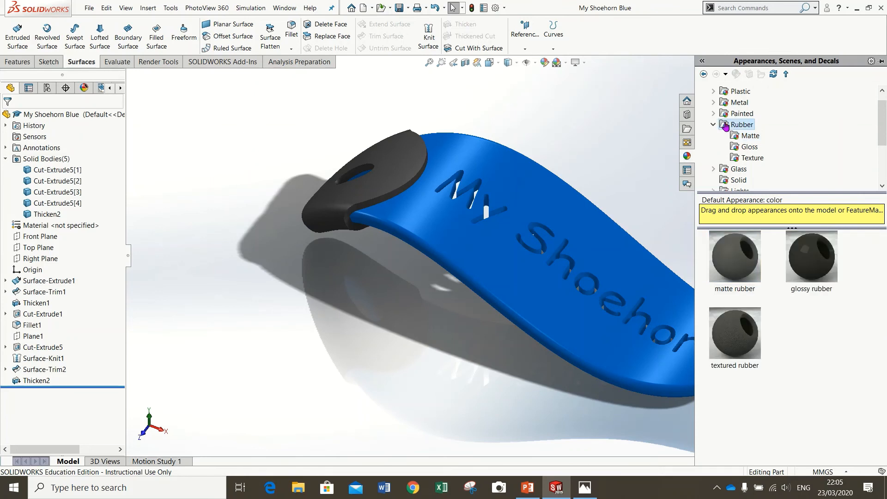
{"action": "scroll", "coordinate": [742, 111], "scroll_direction": "up", "scroll_amount": 1}
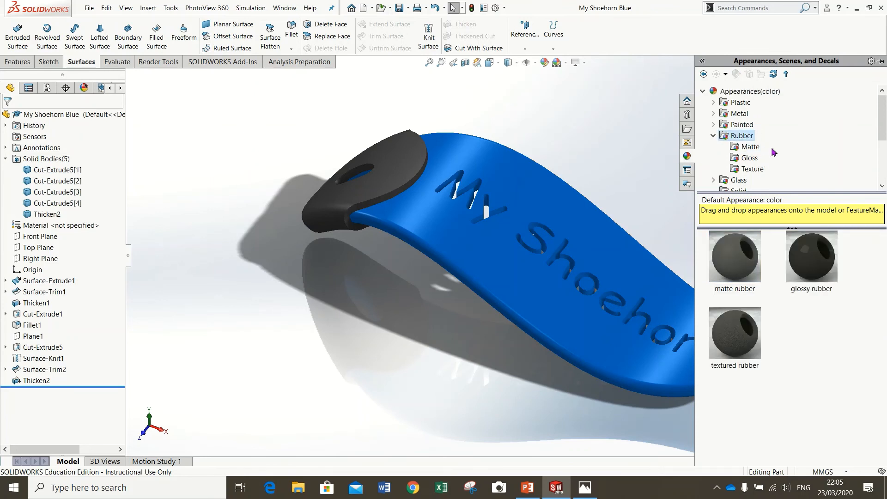
{"action": "left_click", "coordinate": [702, 92]}
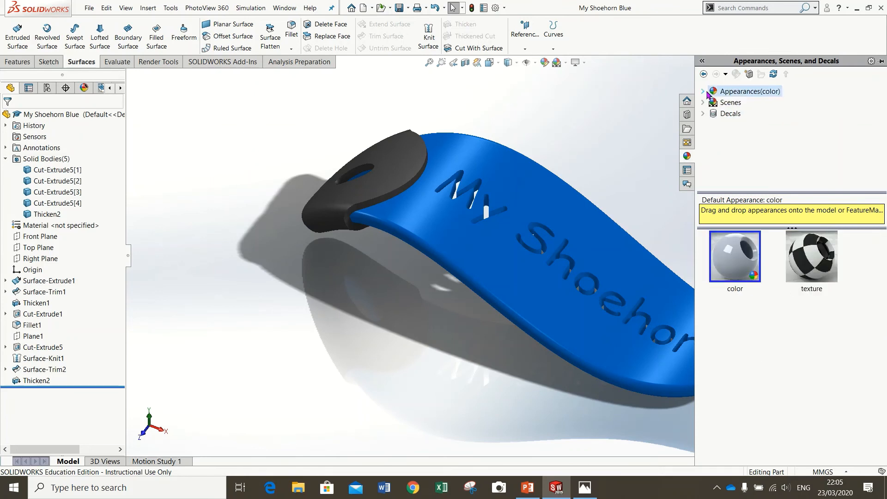
{"action": "left_click", "coordinate": [730, 103]}
{"action": "left_click", "coordinate": [702, 103]}
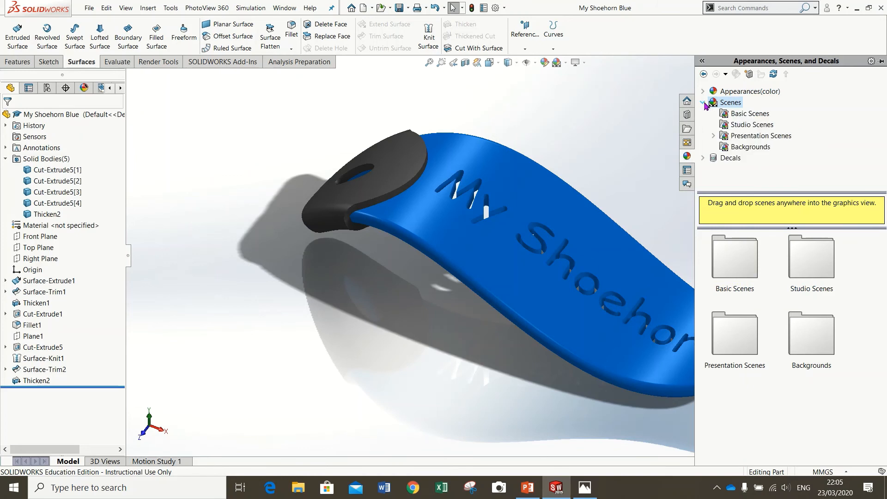
{"action": "left_click", "coordinate": [739, 114]}
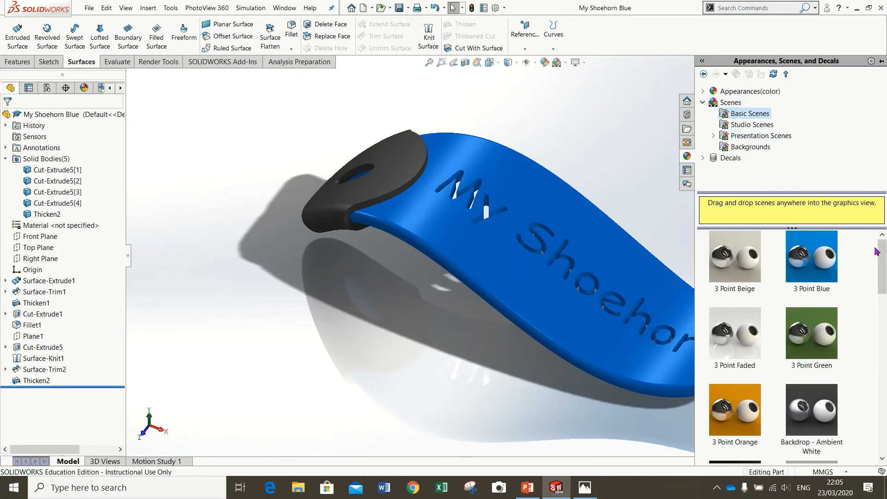
{"action": "left_click_drag", "start_coordinate": [880, 253], "coordinate": [882, 296]}
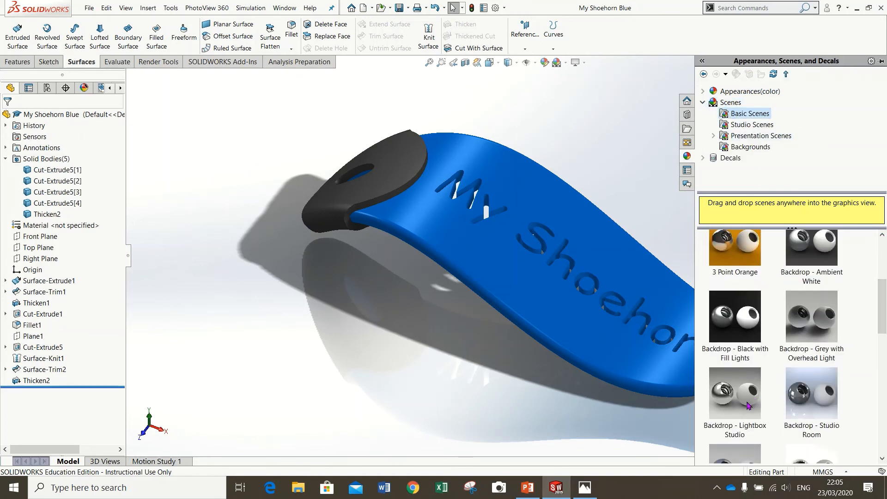
{"action": "left_click_drag", "start_coordinate": [745, 402], "coordinate": [440, 342]}
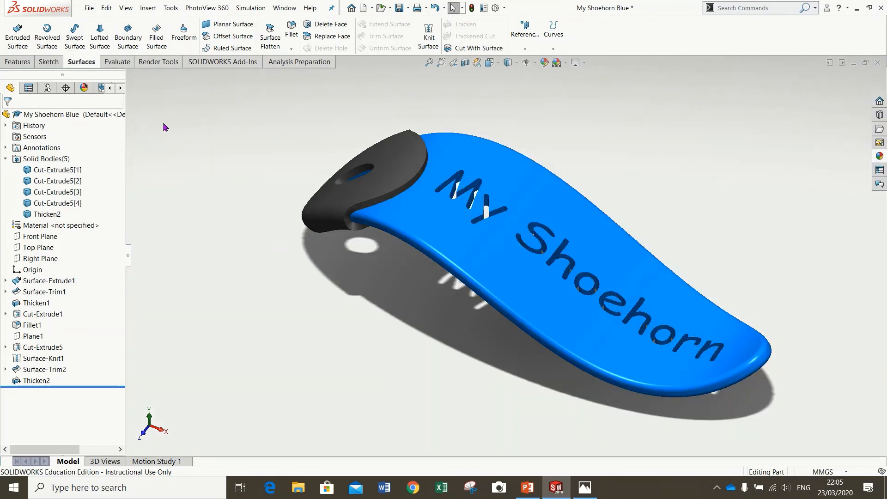
Unload the PhotoView 360 add-in, load it again and return to the render tools.
{"action": "left_click", "coordinate": [159, 62]}
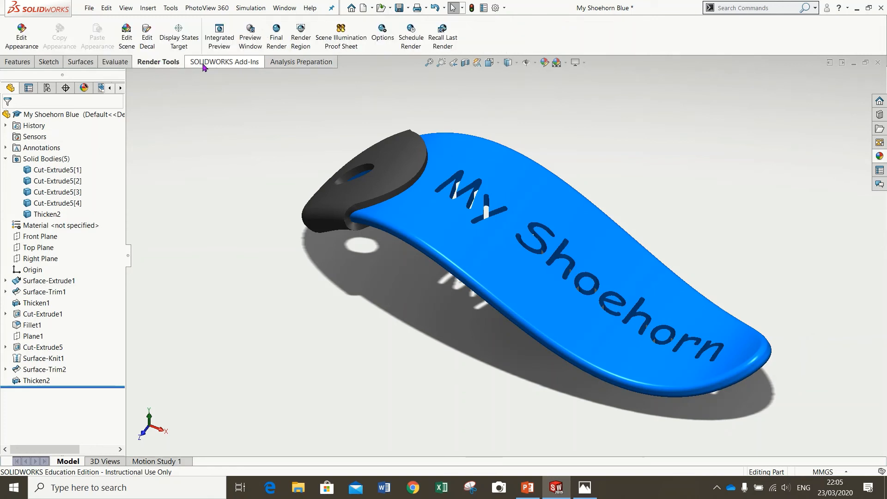
{"action": "left_click", "coordinate": [226, 63]}
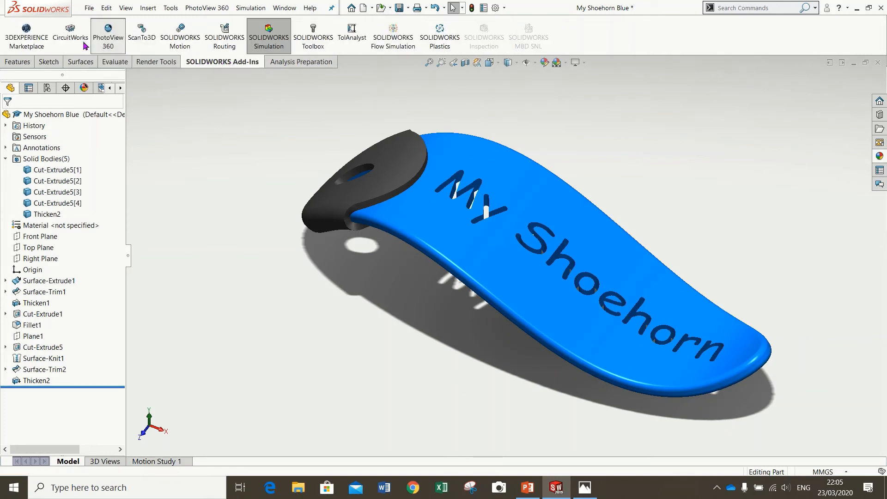
{"action": "left_click", "coordinate": [108, 33]}
{"action": "left_click", "coordinate": [157, 64]}
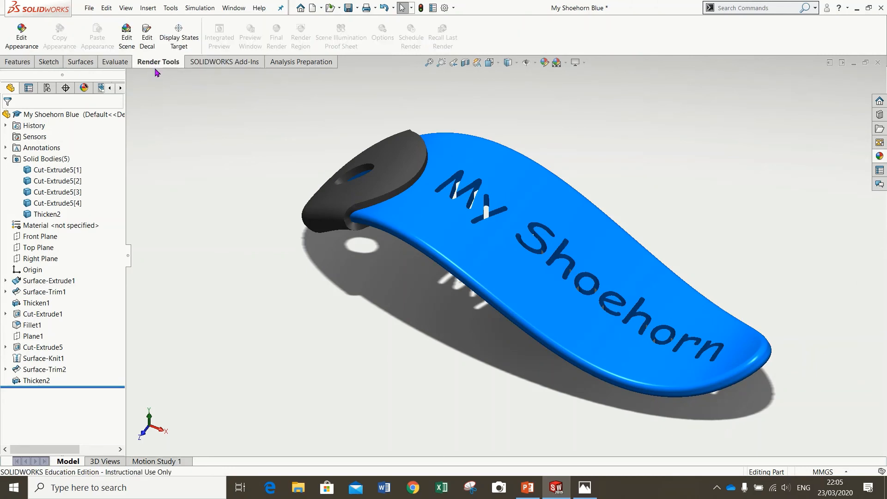
{"action": "left_click", "coordinate": [206, 63]}
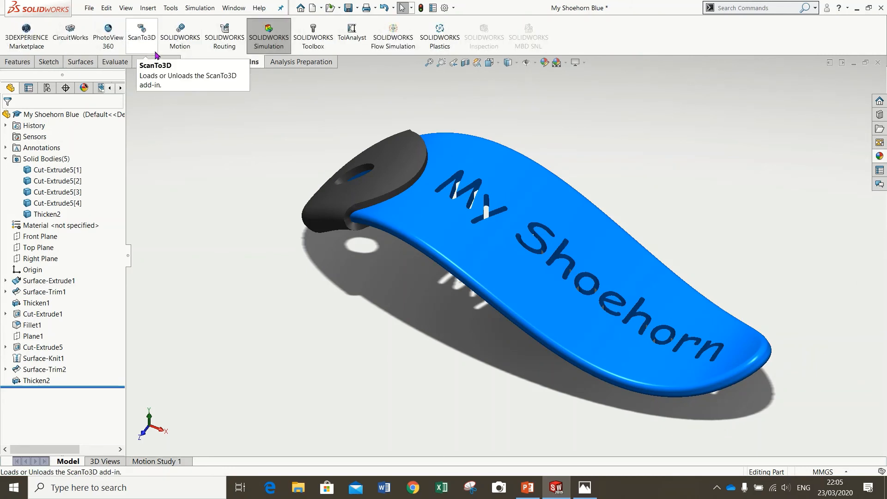
{"action": "left_click", "coordinate": [108, 37]}
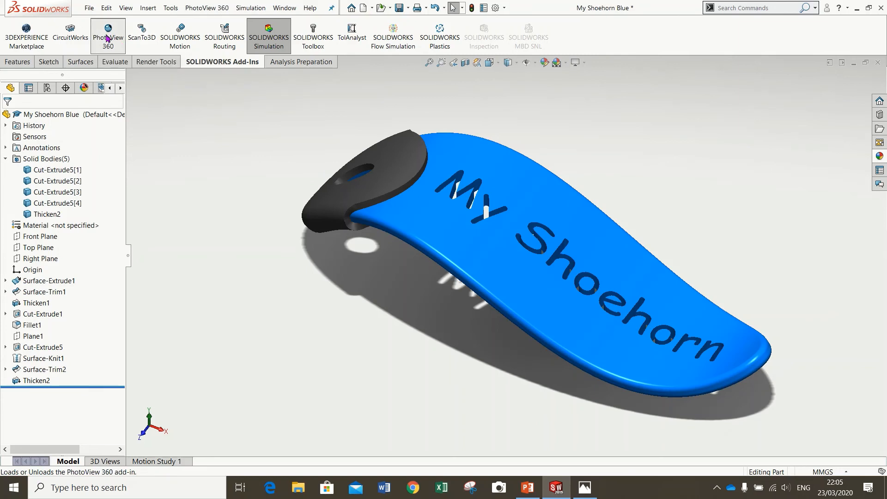
{"action": "left_click", "coordinate": [141, 62]}
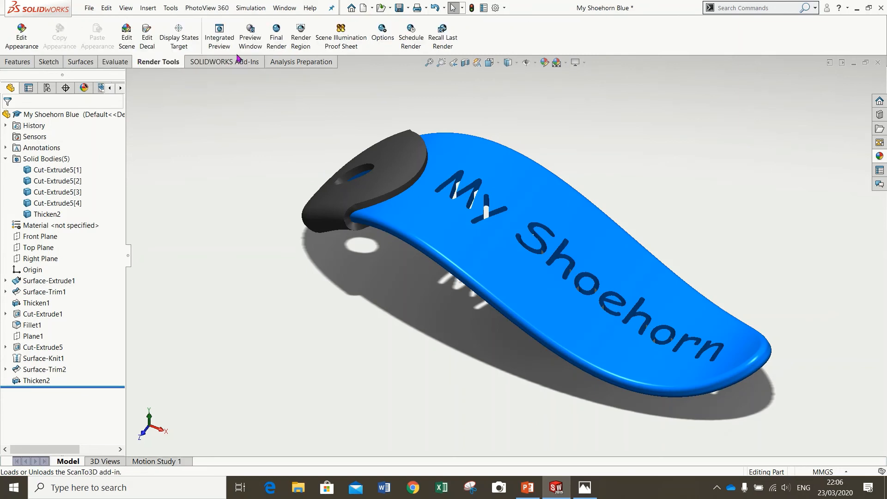
Turn on a render region over the shoehorn and orient the model so its S-curve and text face the view.
{"action": "left_click", "coordinate": [301, 37]}
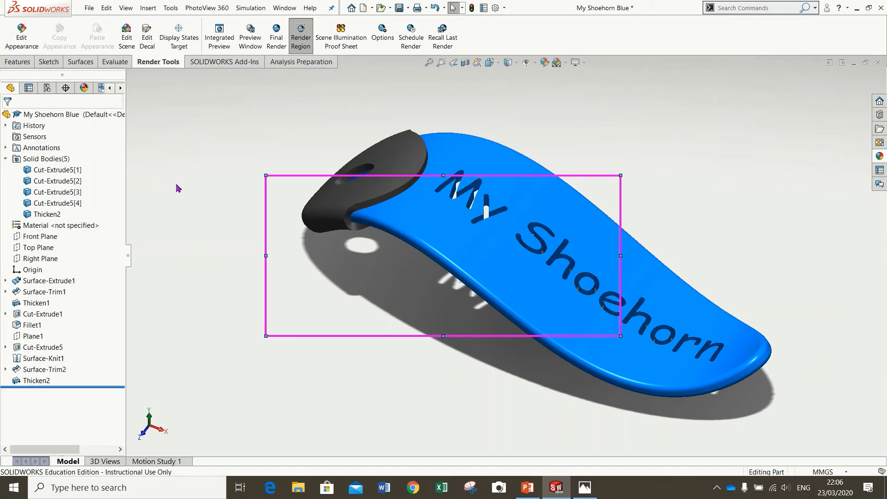
{"action": "middle_click_drag", "start_coordinate": [598, 182], "coordinate": [713, 168]}
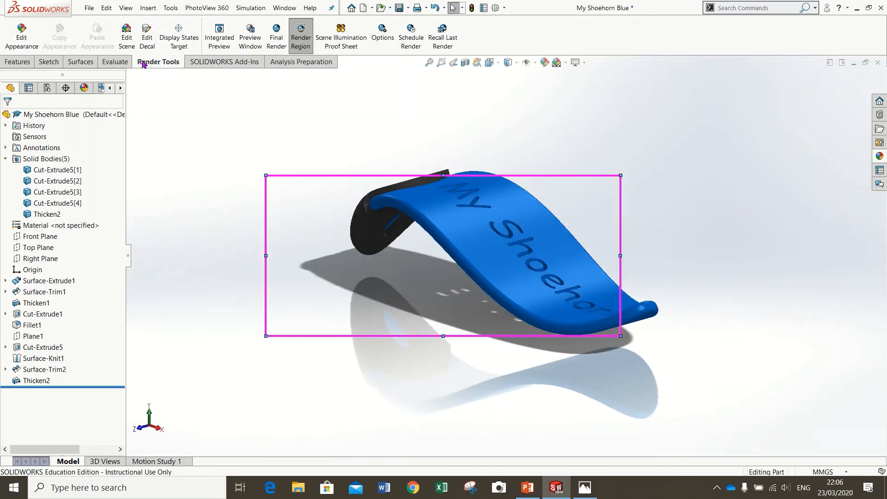
{"action": "left_click", "coordinate": [107, 63]}
{"action": "left_click", "coordinate": [226, 64]}
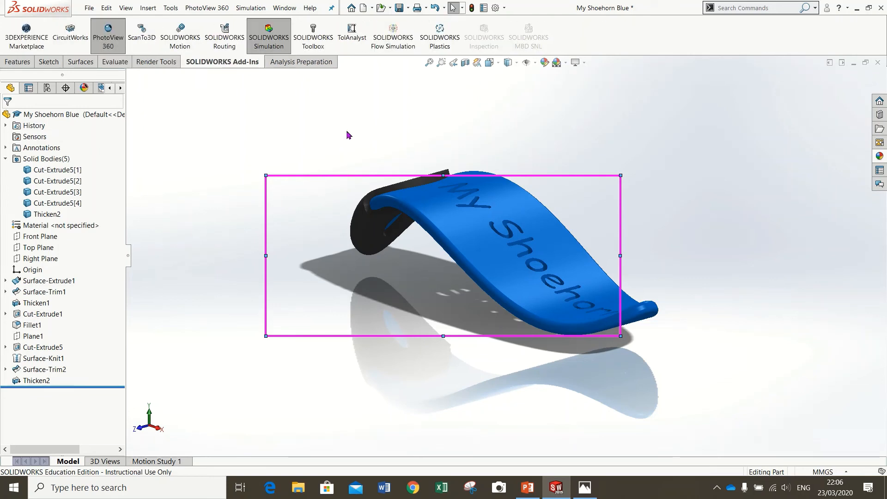
{"action": "left_click_drag", "start_coordinate": [574, 177], "coordinate": [574, 176]}
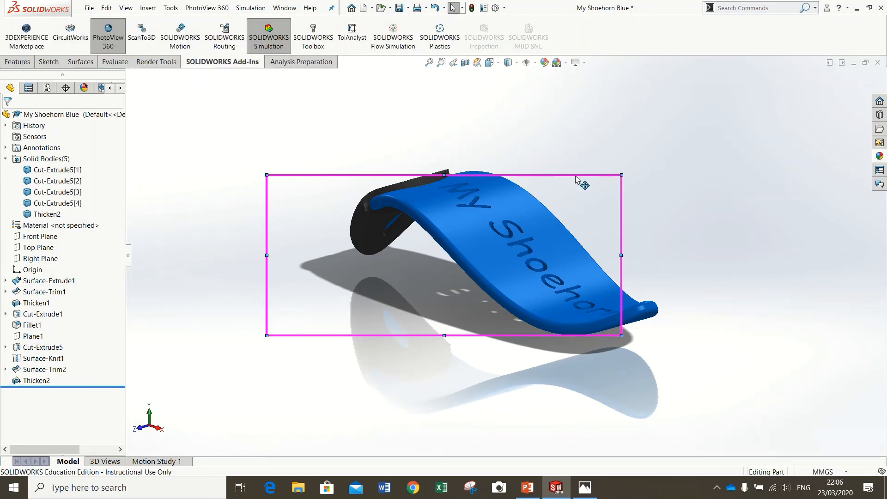
{"action": "middle_click_drag", "start_coordinate": [588, 149], "coordinate": [597, 179]}
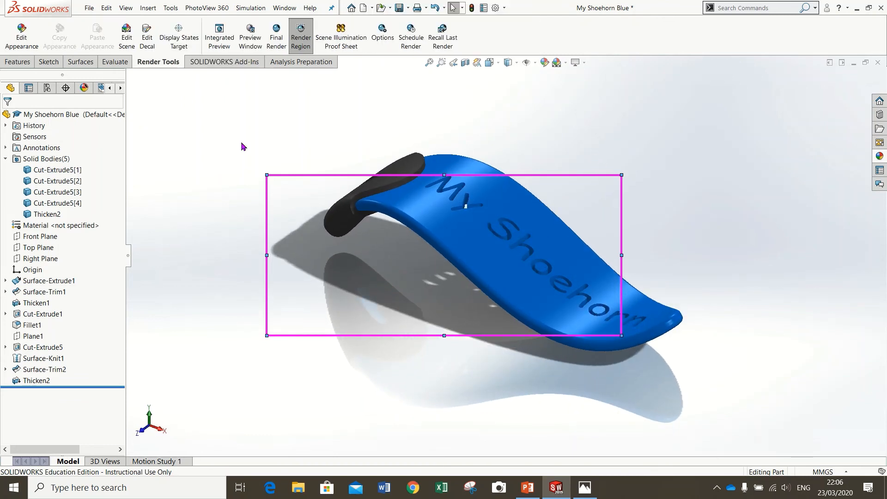
Run a final render of the current region and close the render windows.
{"action": "left_click", "coordinate": [282, 43]}
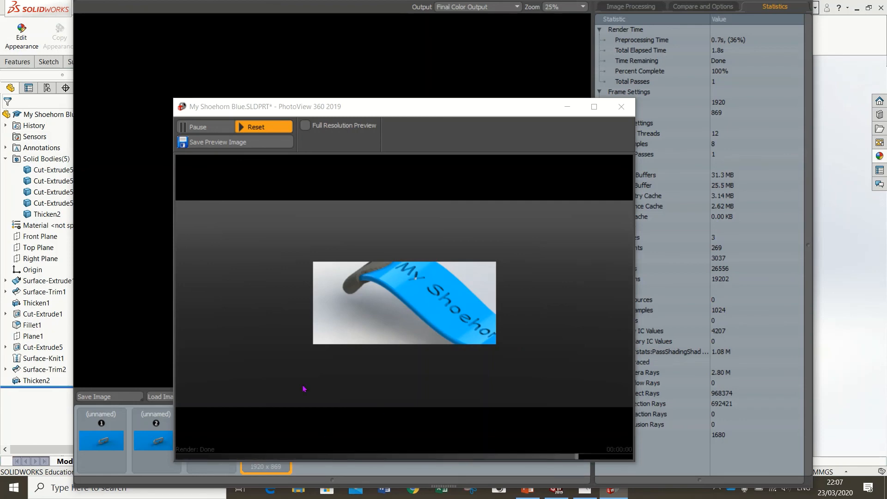
{"action": "left_click", "coordinate": [621, 107]}
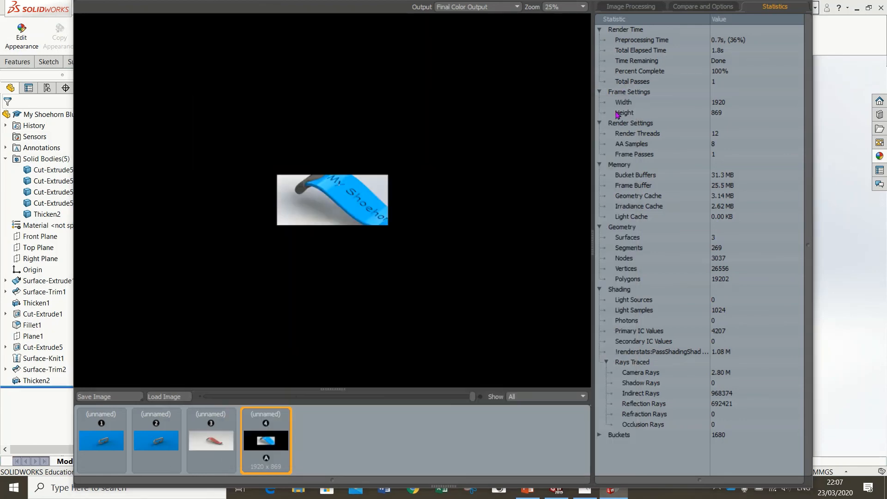
{"action": "key", "text": "alt+F4"}
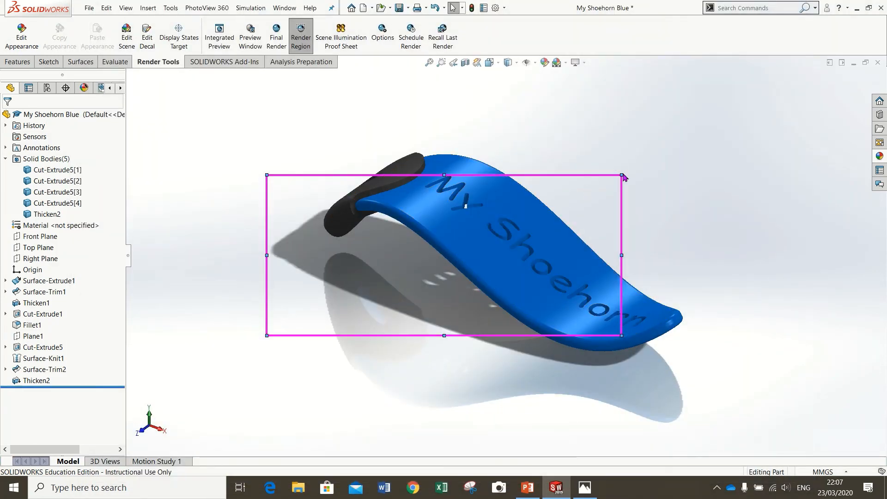
Enlarge the render region to enclose the whole shoehorn and its reflection, run a final render and close it.
{"action": "left_click_drag", "start_coordinate": [622, 175], "coordinate": [744, 115]}
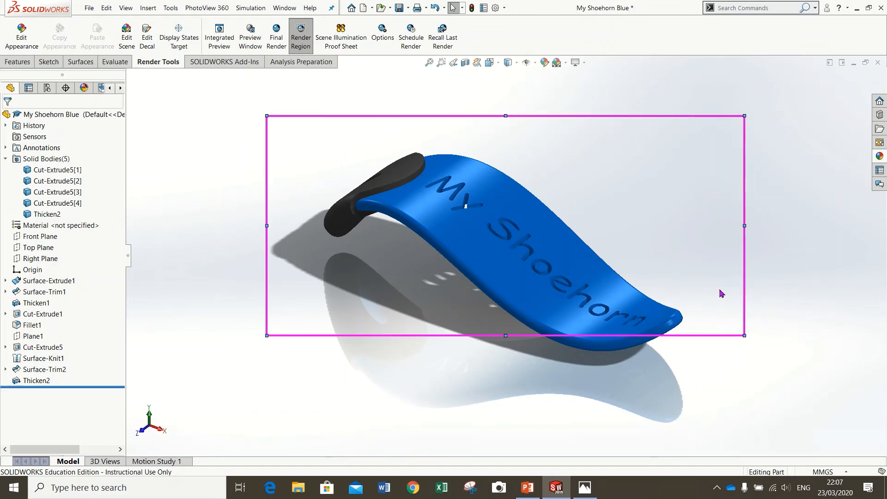
{"action": "left_click_drag", "start_coordinate": [743, 334], "coordinate": [759, 443]}
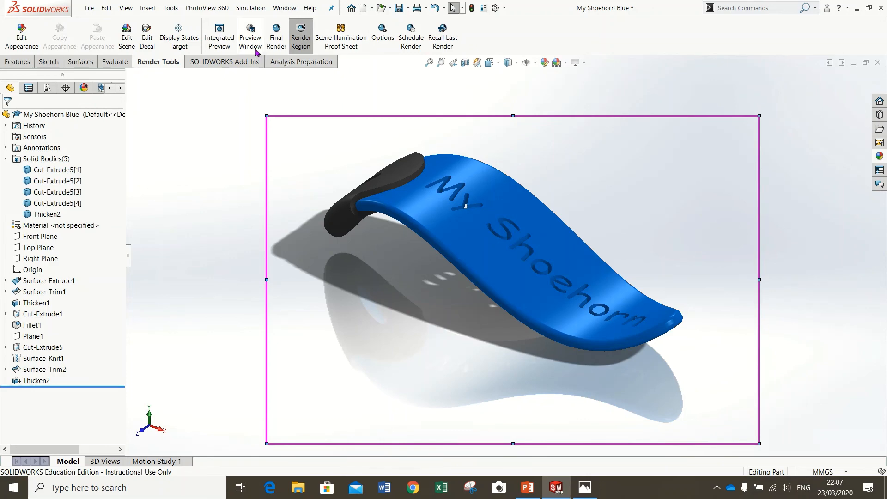
{"action": "left_click", "coordinate": [275, 37]}
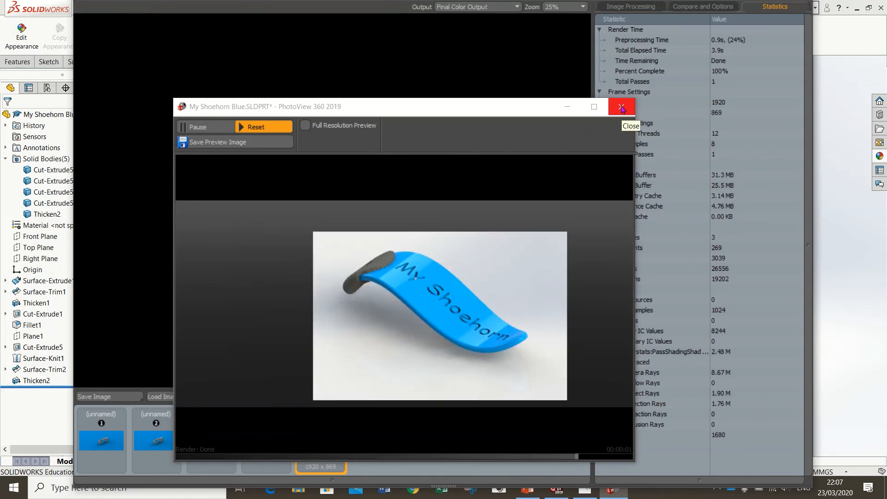
{"action": "left_click", "coordinate": [622, 108]}
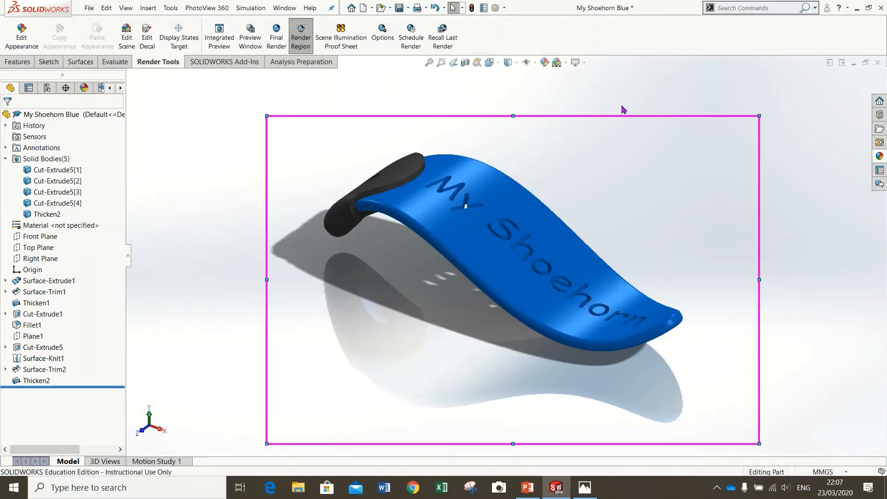
Run a final render of the region and save the preview image to the Desktop as the JPEG "preview test".
{"action": "left_click", "coordinate": [299, 34]}
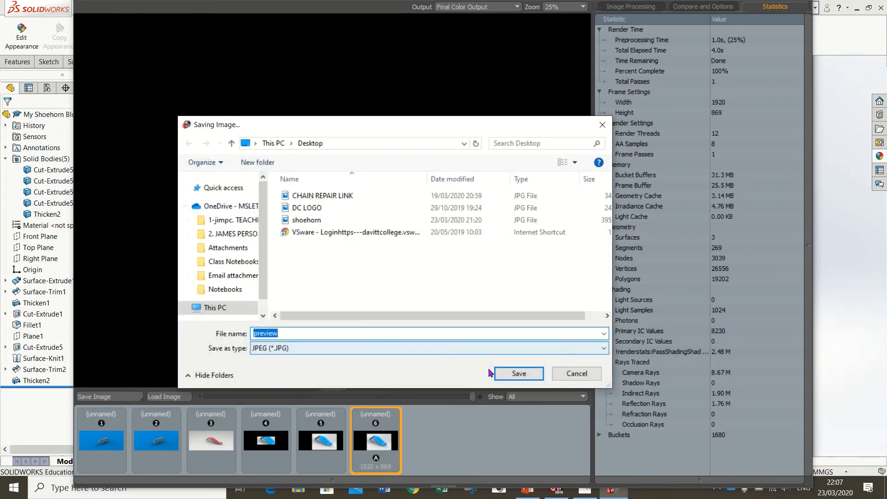
{"action": "left_click", "coordinate": [302, 337]}
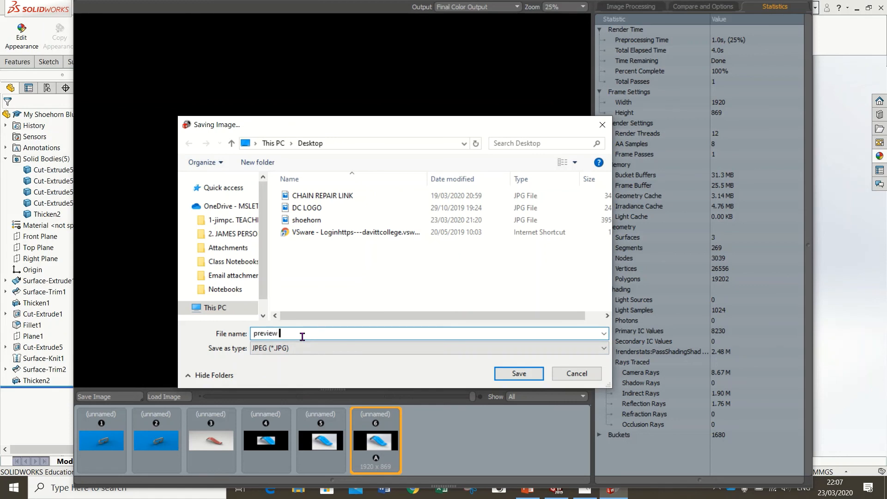
{"action": "type", "text": "test"}
{"action": "left_click", "coordinate": [517, 374]}
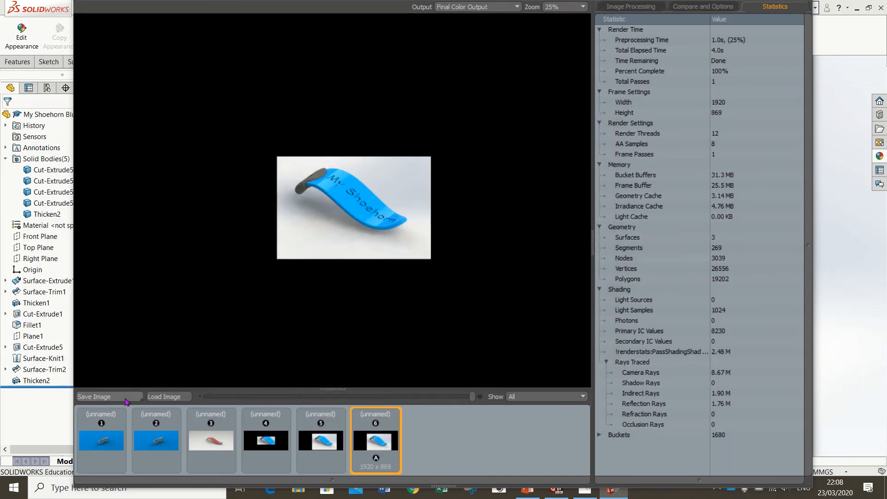
Save the final rendered image to the Desktop as a JPEG named "My Shoern Blue".
{"action": "left_click", "coordinate": [103, 397]}
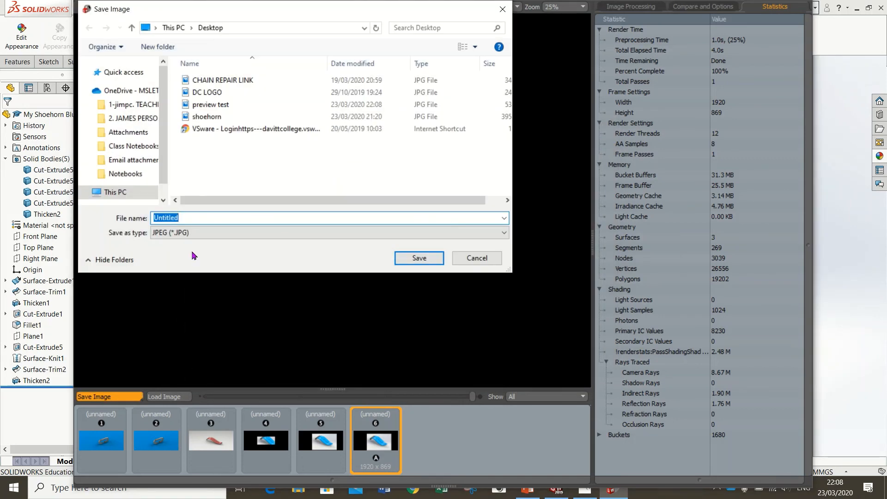
{"action": "type", "text": "M"}
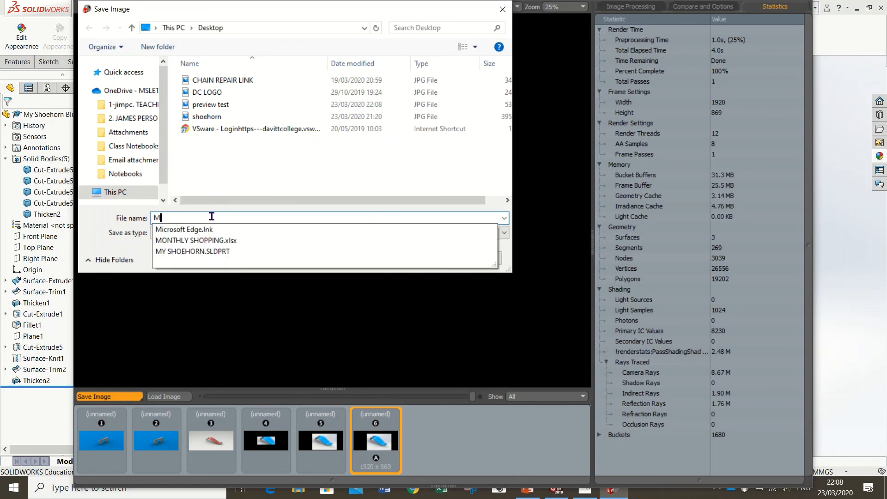
{"action": "type", "text": "y Shoern"}
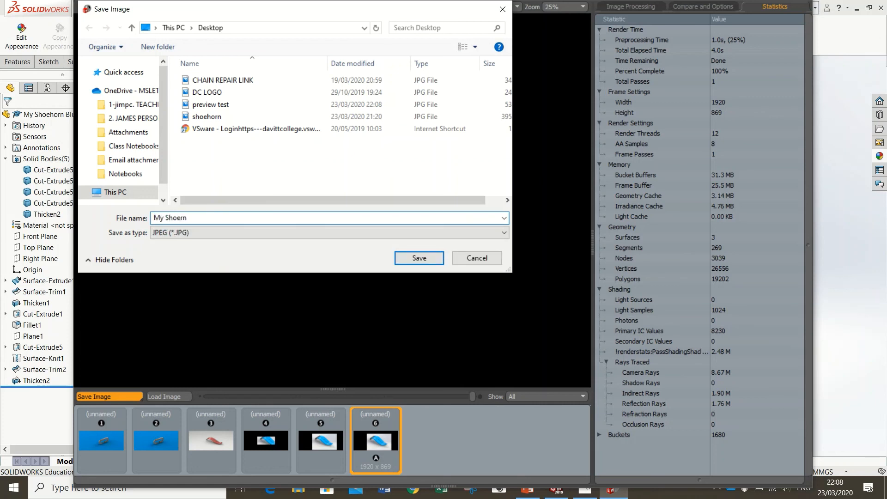
{"action": "type", "text": " Blue"}
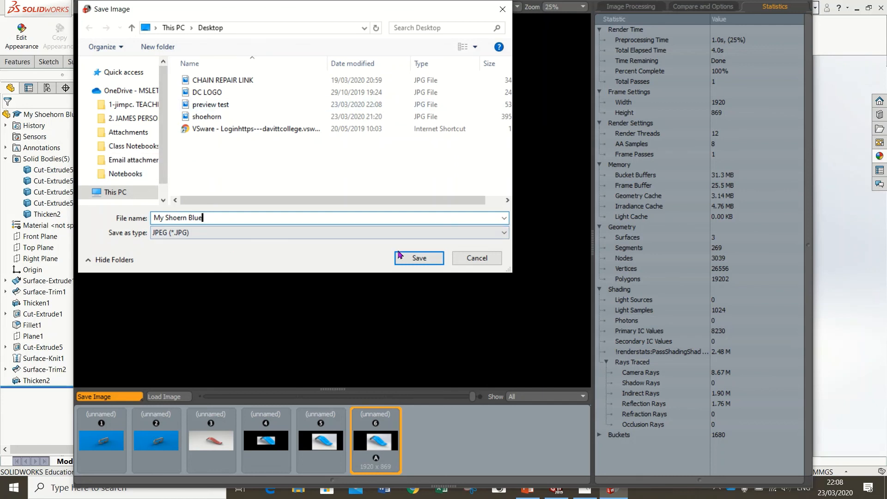
{"action": "left_click", "coordinate": [418, 258]}
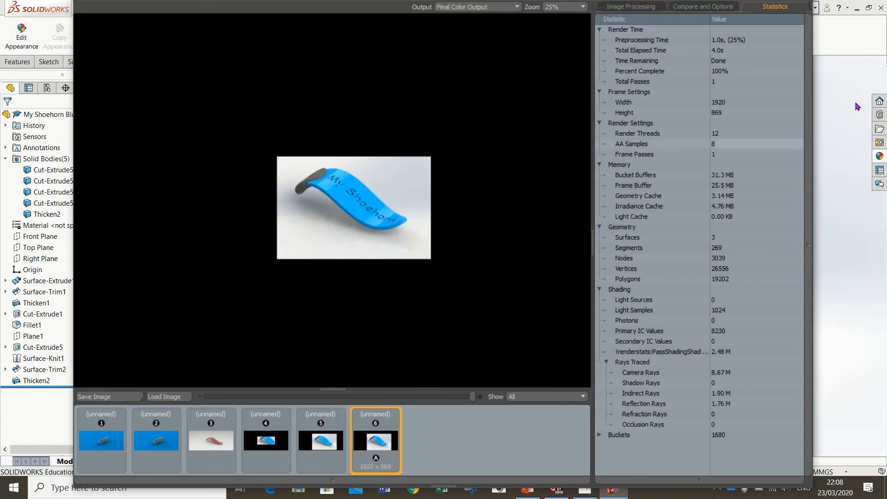
Close the preview and final render windows and turn off the render region around the shoehorn.
{"action": "left_click", "coordinate": [829, 113]}
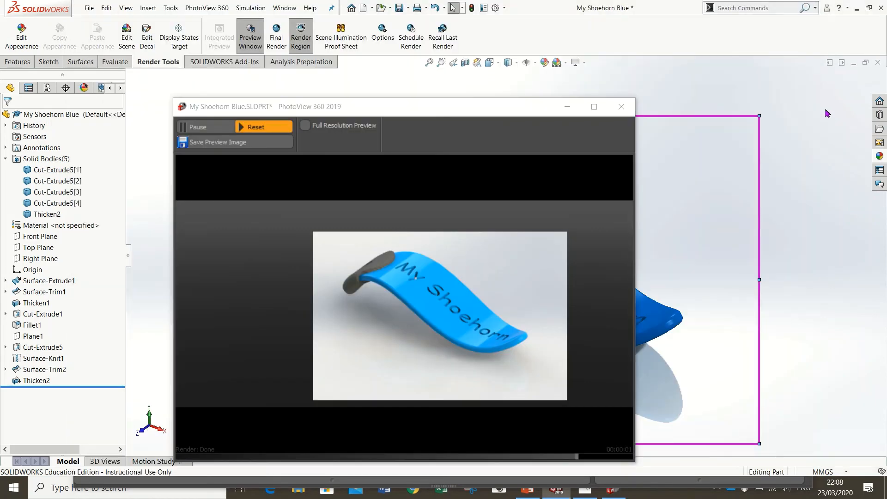
{"action": "left_click", "coordinate": [630, 109]}
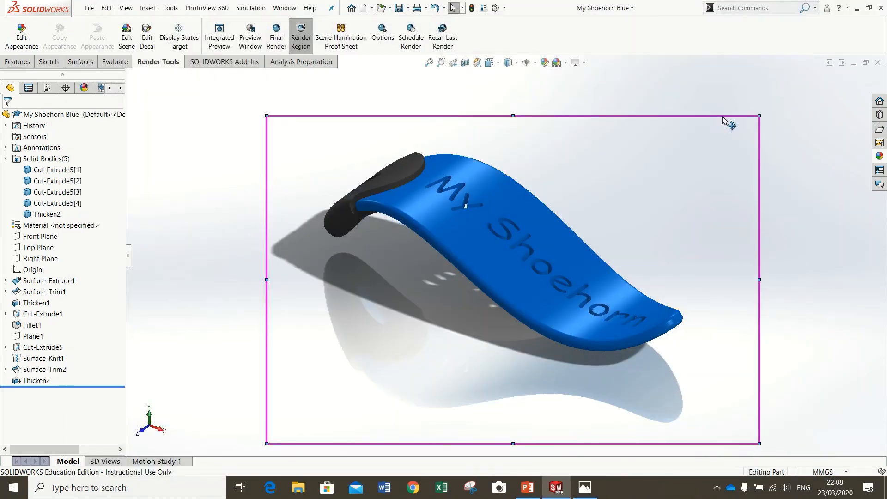
{"action": "left_click", "coordinate": [301, 37]}
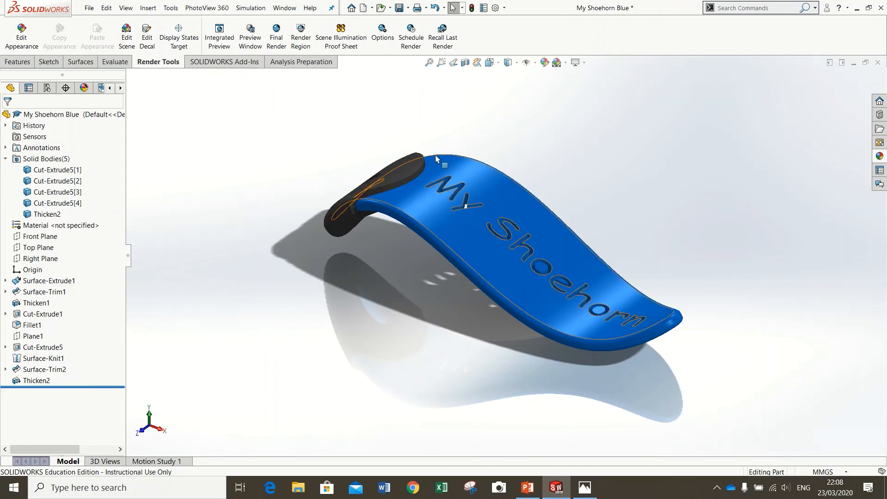
{"action": "mouse_move", "coordinate": [681, 199]}
{"action": "middle_mouse_down"}
{"action": "mouse_move", "coordinate": [697, 227]}
{"action": "mouse_move", "coordinate": [690, 273]}
{"action": "mouse_move", "coordinate": [669, 185]}
{"action": "mouse_move", "coordinate": [701, 185]}
{"action": "mouse_move", "coordinate": [673, 208]}
{"action": "mouse_move", "coordinate": [678, 202]}
{"action": "middle_mouse_up"}
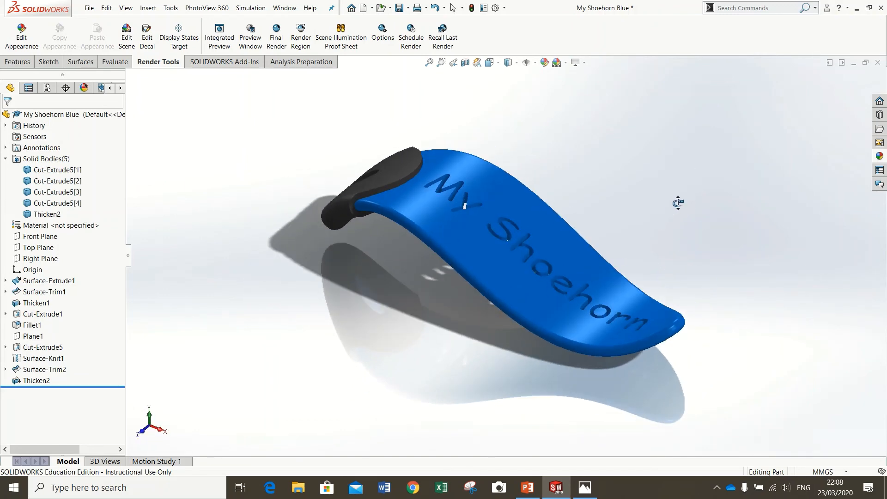